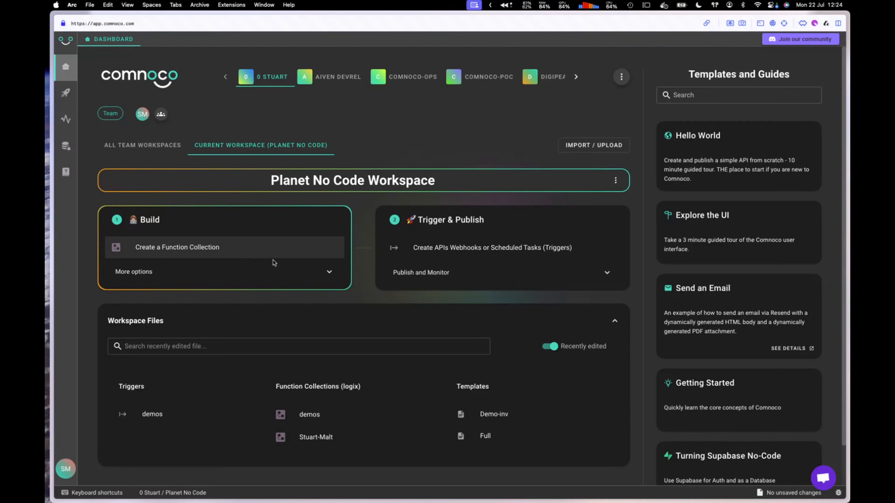
Step: Create a new transactional e-mail template named 'Order' from the Build options
{"action": "left_click", "coordinate": [328, 274]}
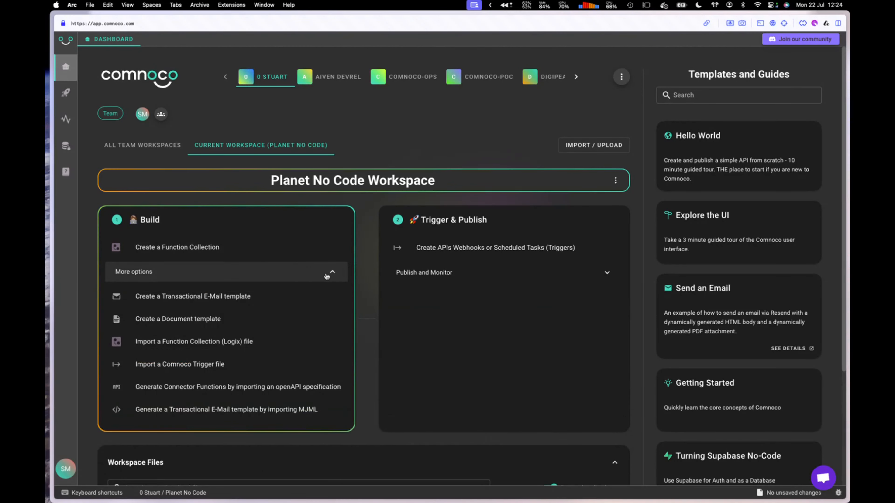
{"action": "left_click", "coordinate": [202, 302]}
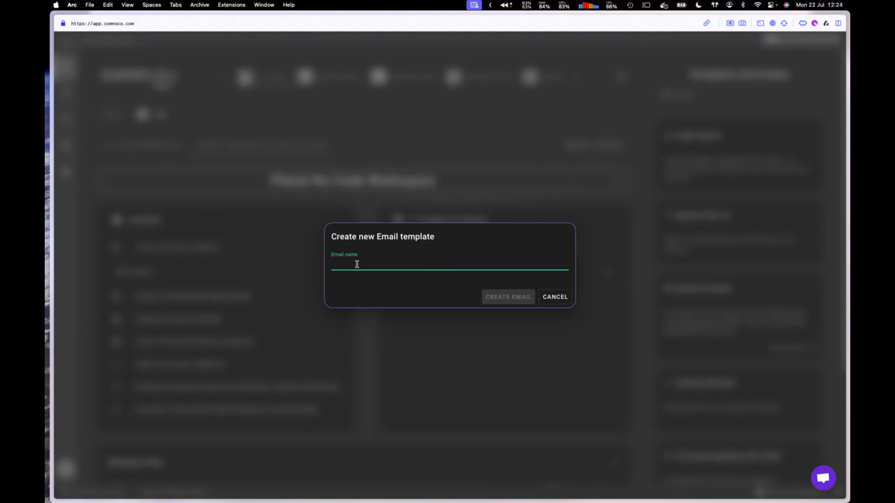
{"action": "type", "text": "Order"}
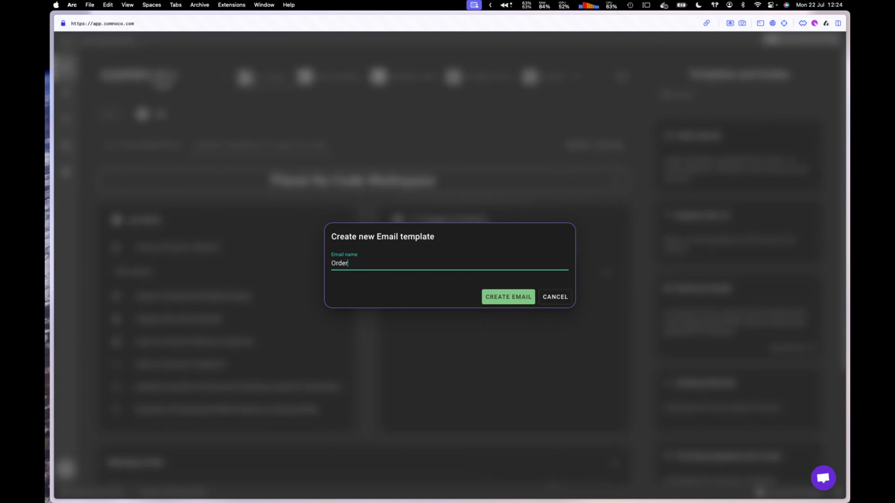
{"action": "left_click", "coordinate": [501, 299]}
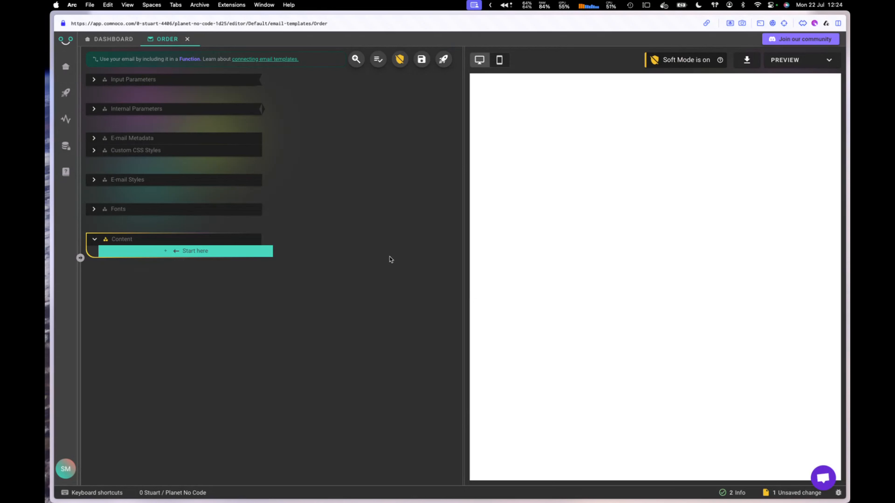
Step: Add a Hero block to the empty content, select its Hero Title, refresh the preview, and view the Hero's background settings
{"action": "left_click", "coordinate": [167, 252]}
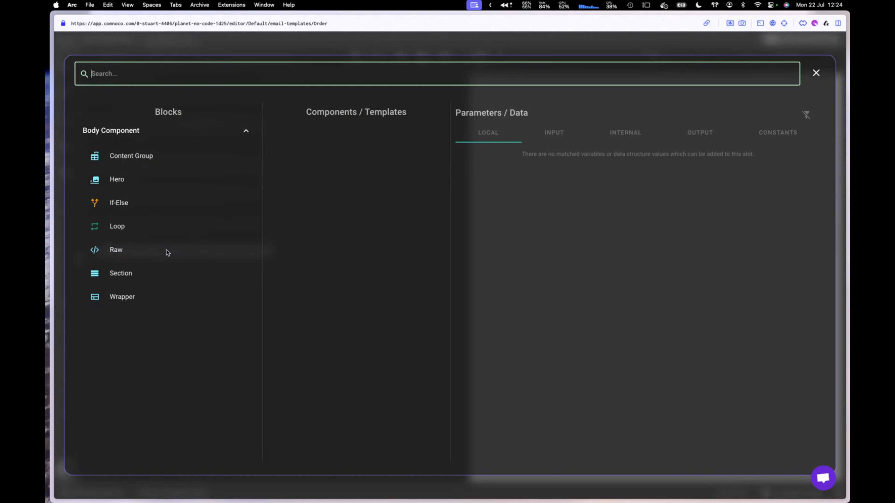
{"action": "left_click", "coordinate": [150, 184]}
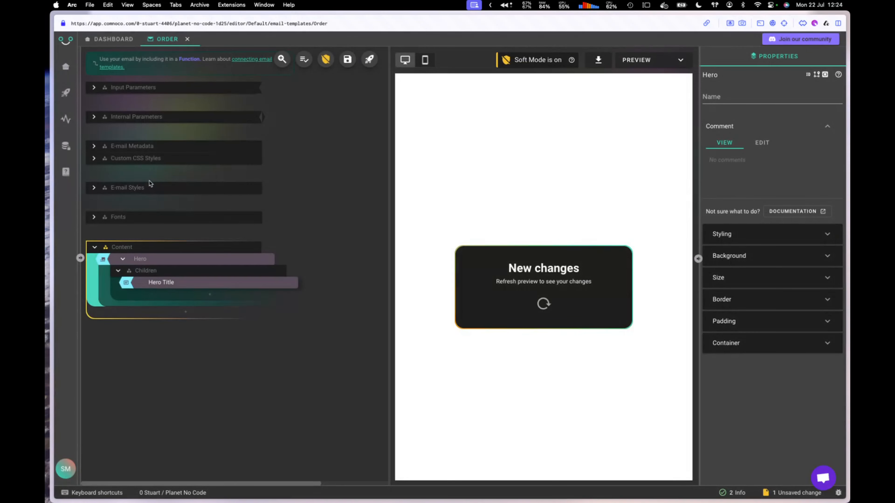
{"action": "left_click", "coordinate": [122, 259]}
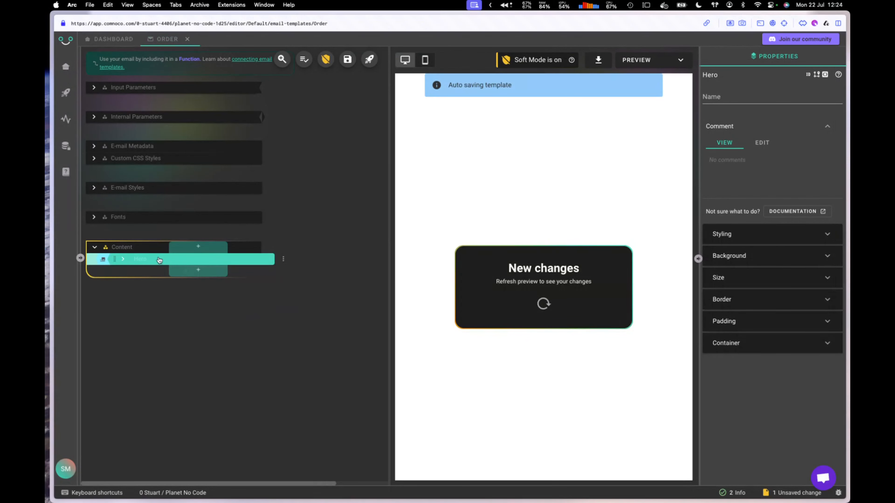
{"action": "left_click", "coordinate": [123, 260]}
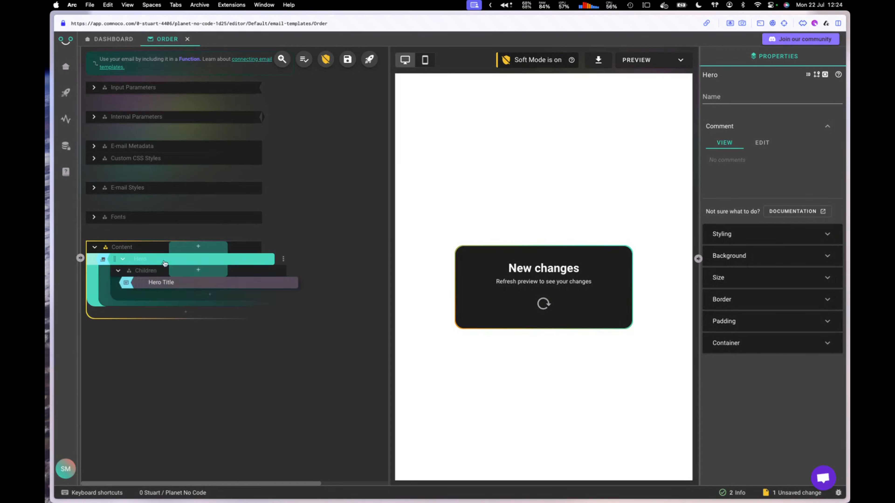
{"action": "left_click", "coordinate": [199, 286]}
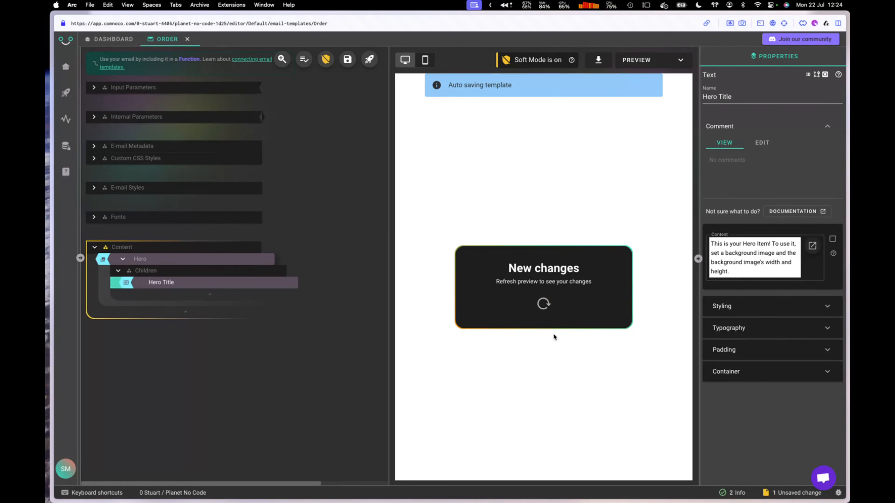
{"action": "left_click", "coordinate": [544, 304]}
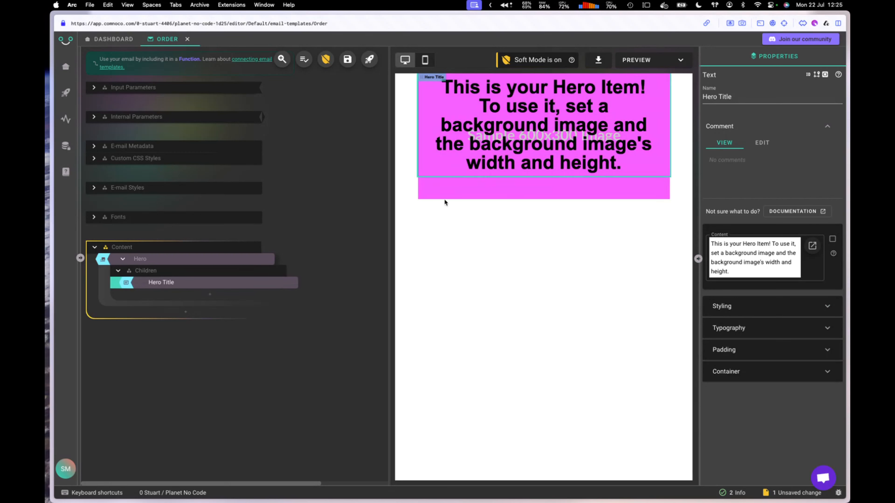
{"action": "left_click", "coordinate": [450, 192]}
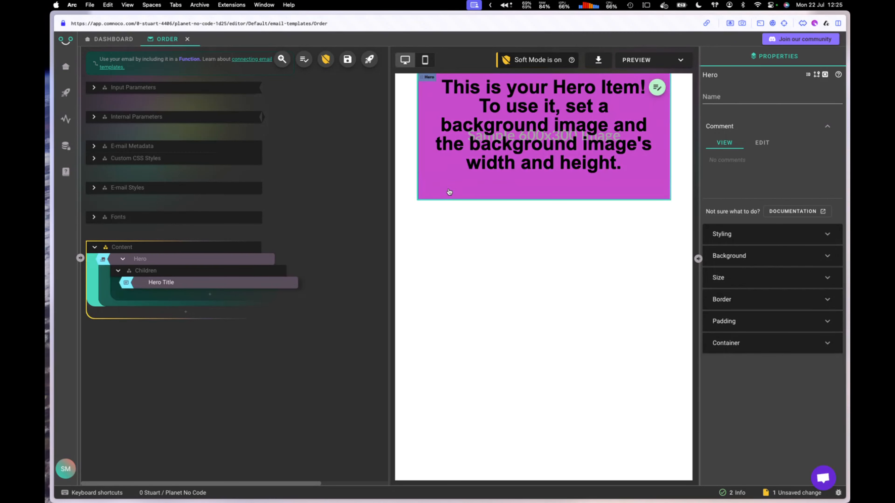
{"action": "left_click", "coordinate": [783, 262]}
Step: In the Hero Title's HTML text, bold 'This' and italicize 'your', then apply and refresh the preview
{"action": "left_click_drag", "start_coordinate": [734, 427], "coordinate": [799, 432]}
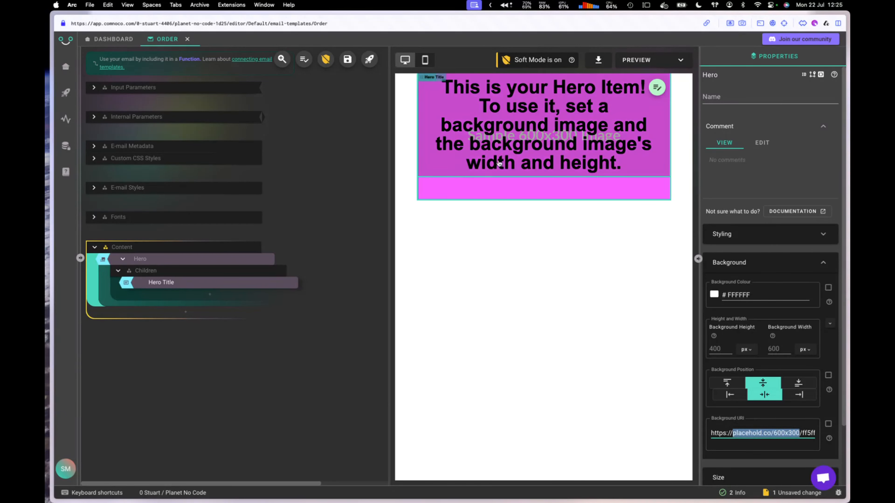
{"action": "left_click", "coordinate": [504, 139]}
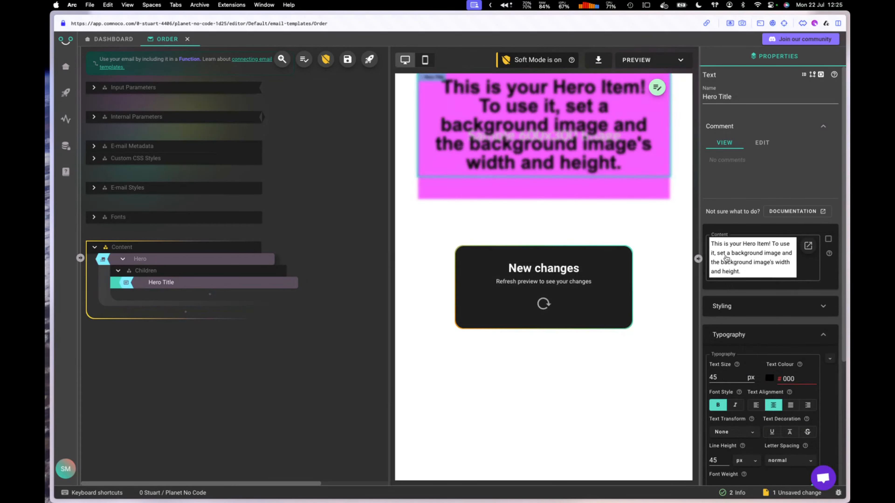
{"action": "left_click", "coordinate": [754, 260]}
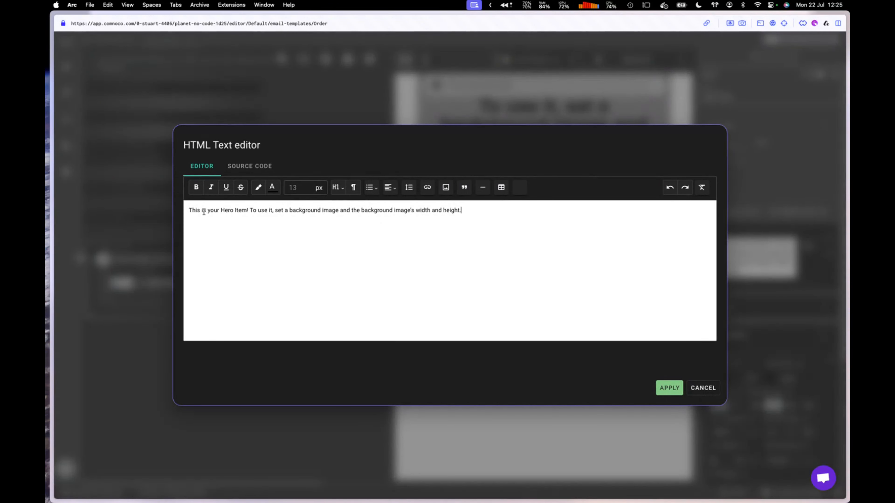
{"action": "double_click", "coordinate": [195, 211]}
{"action": "left_click", "coordinate": [196, 187]}
{"action": "left_click", "coordinate": [211, 211]}
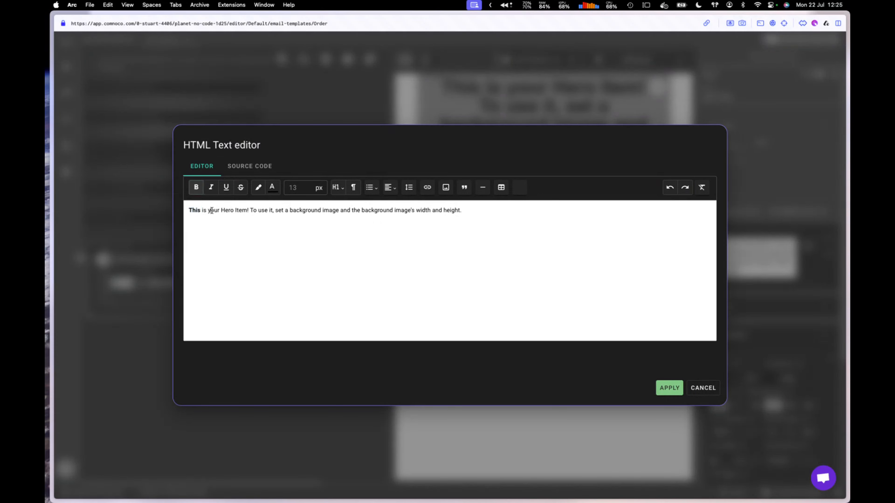
{"action": "double_click", "coordinate": [212, 210]}
{"action": "left_click", "coordinate": [210, 187]}
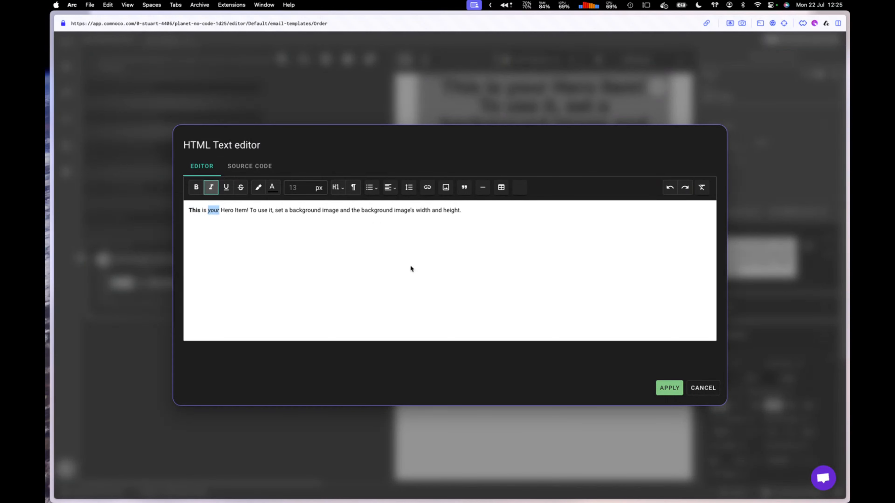
{"action": "left_click", "coordinate": [669, 387]}
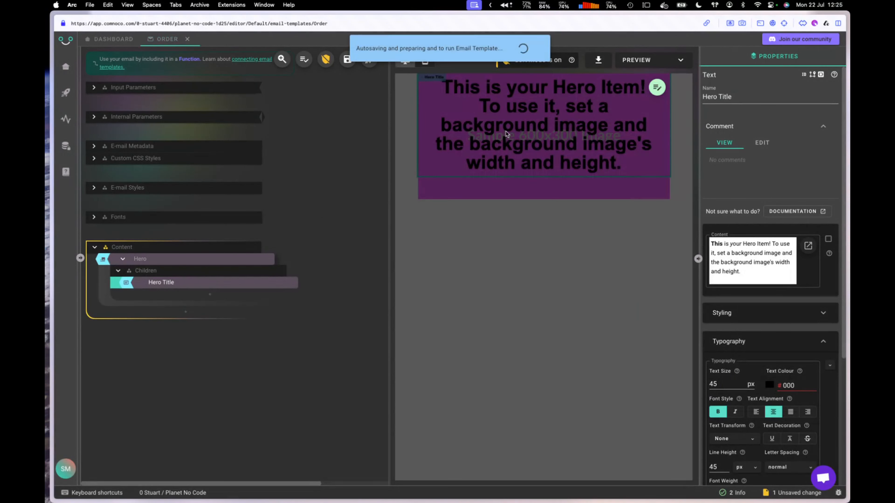
{"action": "left_click", "coordinate": [122, 259]}
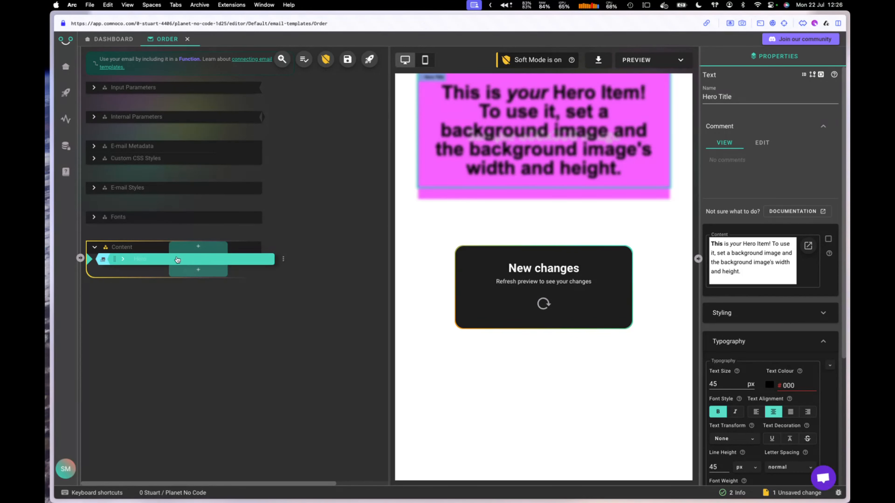
Step: View the Order template's MJML source, then return to the workspace dashboard
{"action": "left_click_drag", "start_coordinate": [172, 260], "coordinate": [178, 278]}
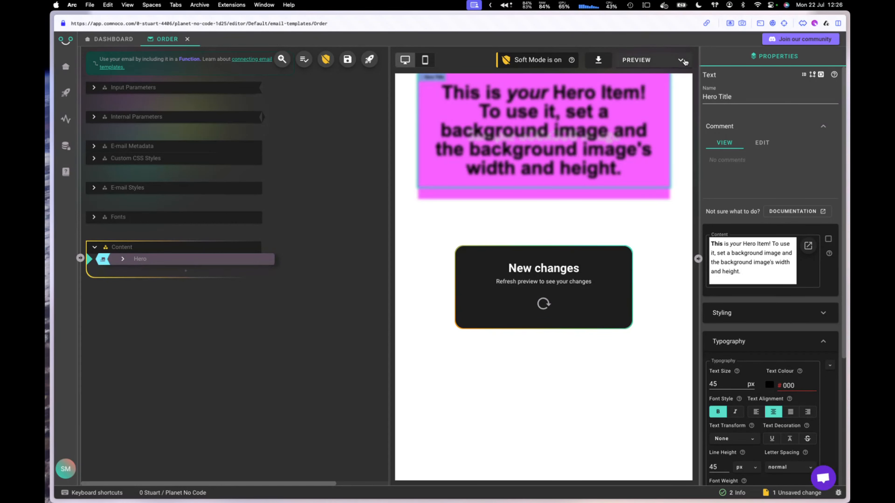
{"action": "left_click", "coordinate": [682, 60]}
{"action": "left_click", "coordinate": [644, 131]}
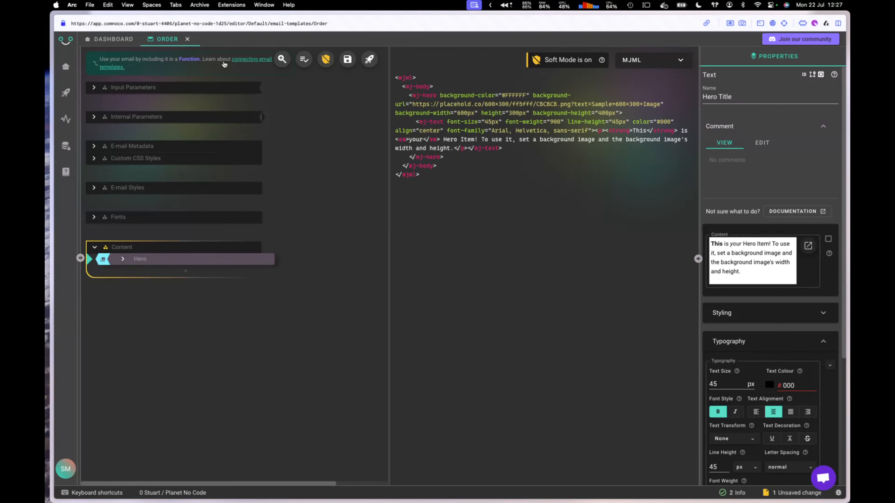
{"action": "left_click", "coordinate": [110, 41]}
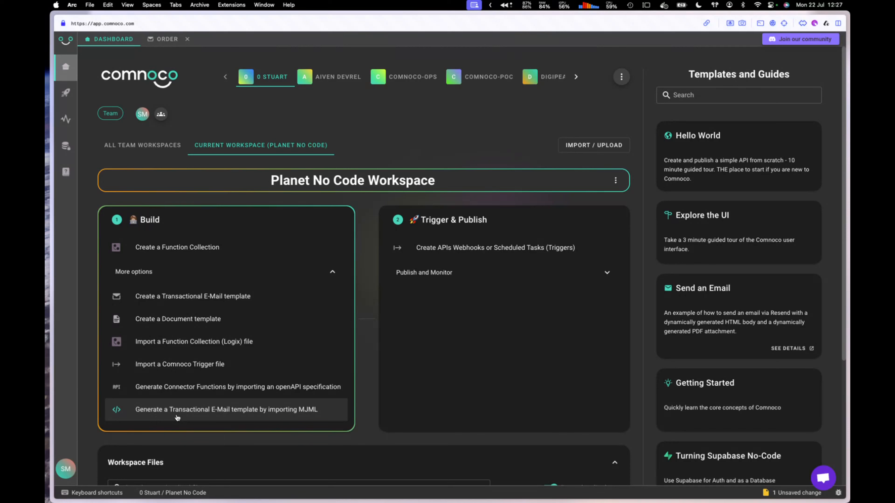
Step: Back in the Order template, insert a Section block below the Hero
{"action": "left_click", "coordinate": [165, 40]}
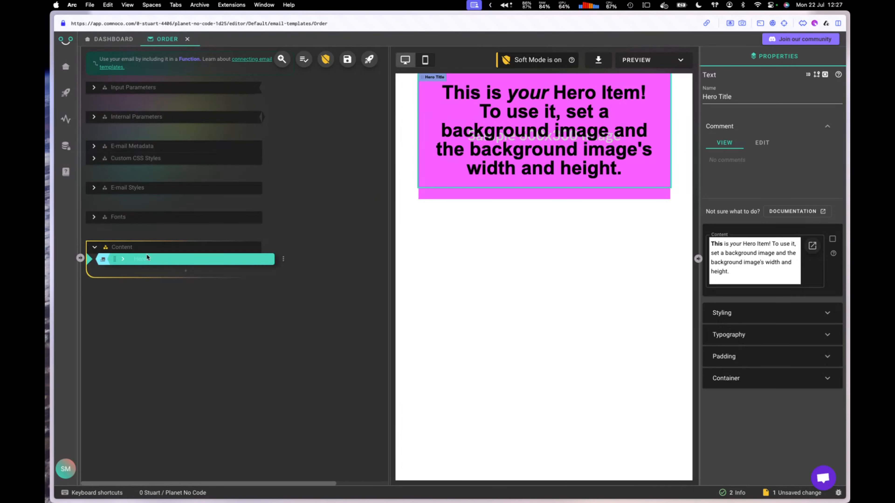
{"action": "mouse_move", "coordinate": [154, 260]}
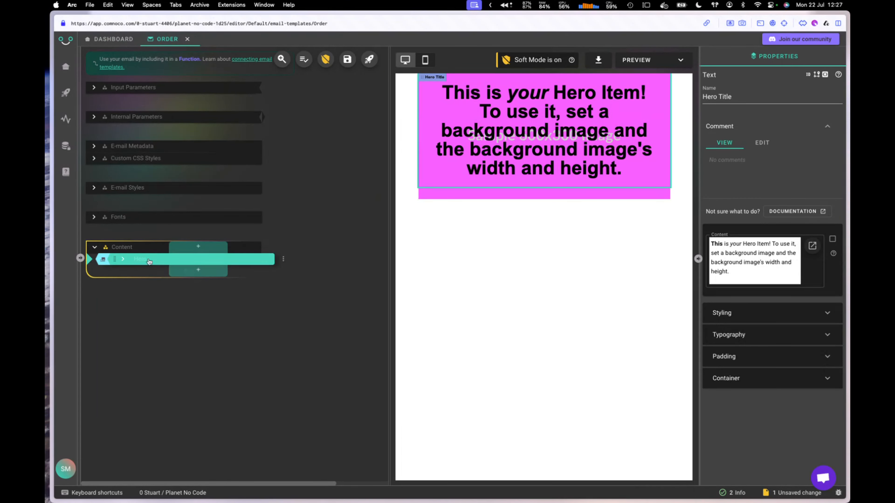
{"action": "left_click", "coordinate": [198, 270]}
{"action": "left_click", "coordinate": [141, 273]}
{"action": "left_click", "coordinate": [211, 295]}
{"action": "left_click", "coordinate": [140, 158]}
{"action": "left_click", "coordinate": [223, 329]}
{"action": "left_click", "coordinate": [140, 158]}
Step: Add a Column to the Section containing a Button labelled 'hi'
{"action": "left_click", "coordinate": [226, 323]}
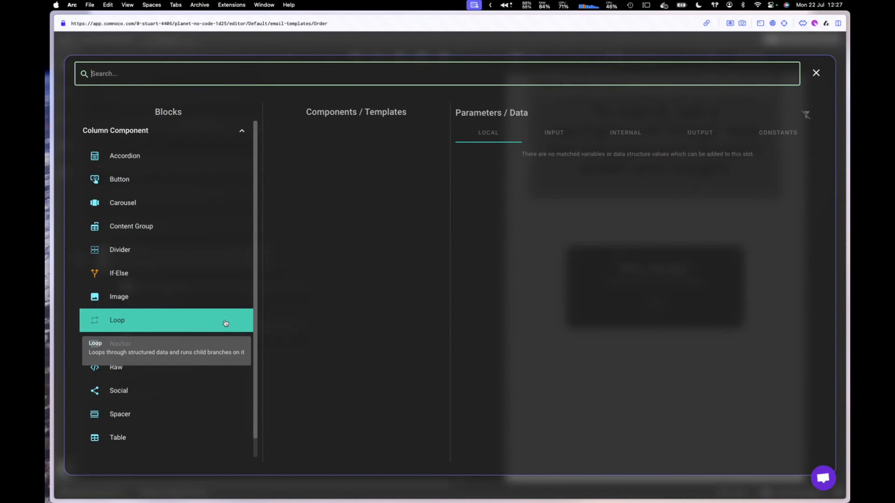
{"action": "type", "text": "but"}
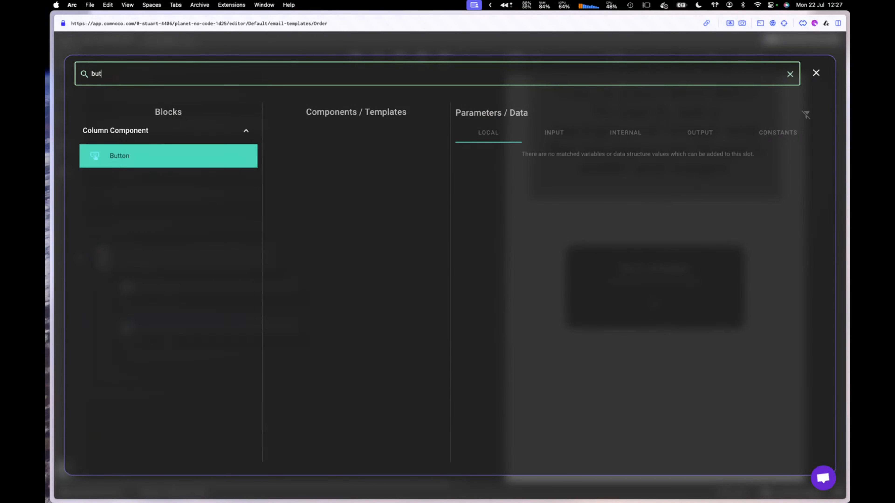
{"action": "left_click", "coordinate": [176, 156]}
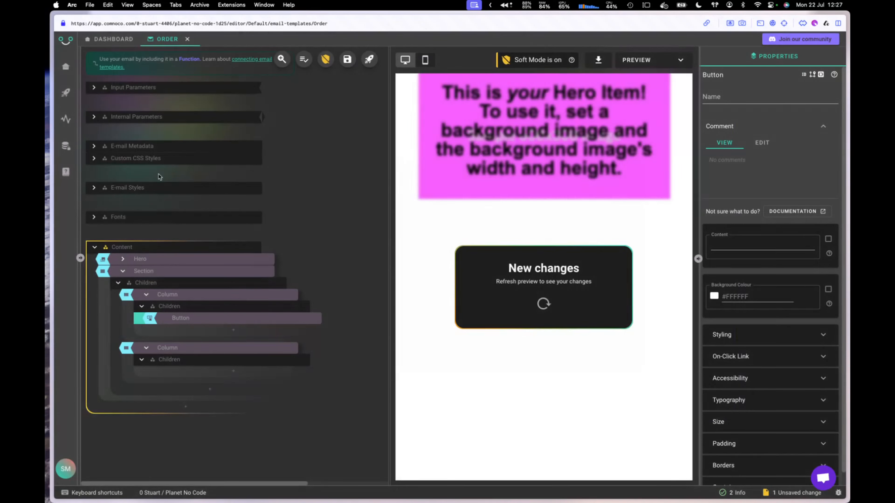
{"action": "left_click", "coordinate": [724, 243]}
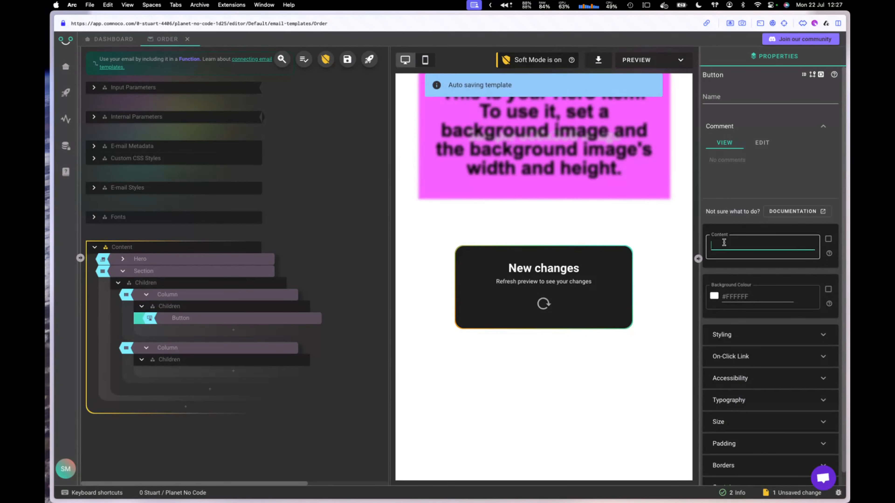
{"action": "type", "text": "hi"}
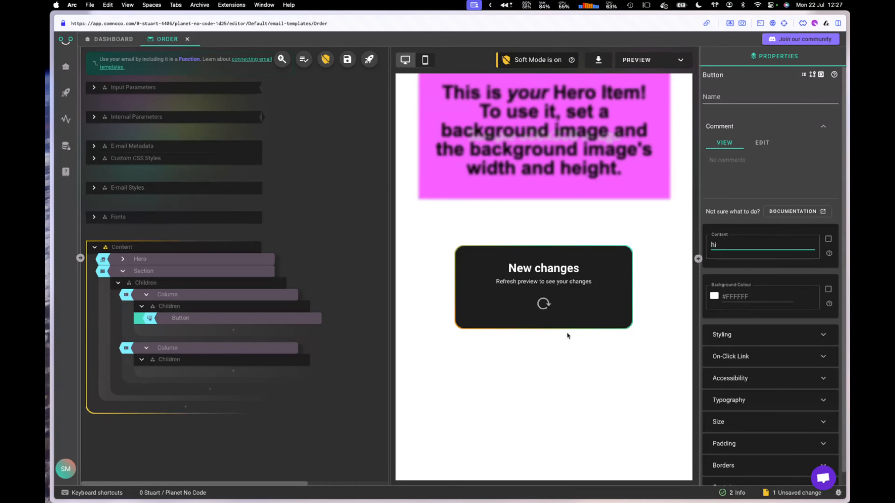
Step: Add a Text block reading 'hi again' to the second Column and refresh the preview
{"action": "left_click", "coordinate": [241, 373]}
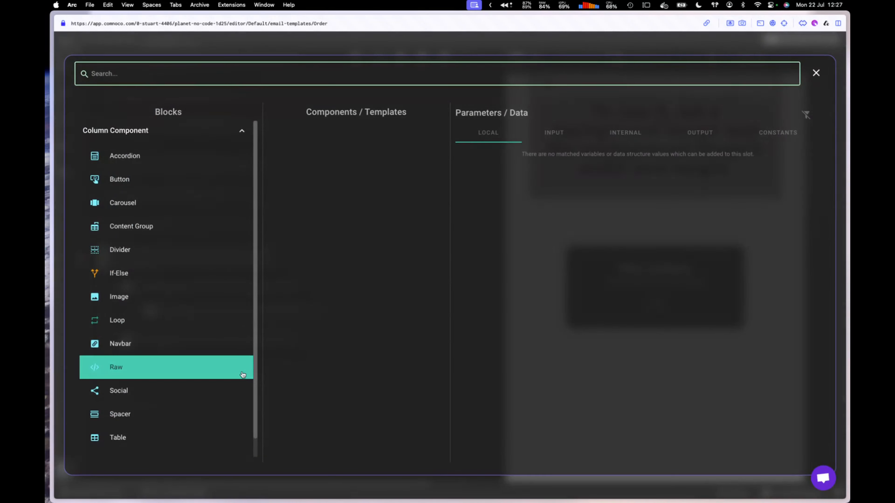
{"action": "type", "text": "tex"}
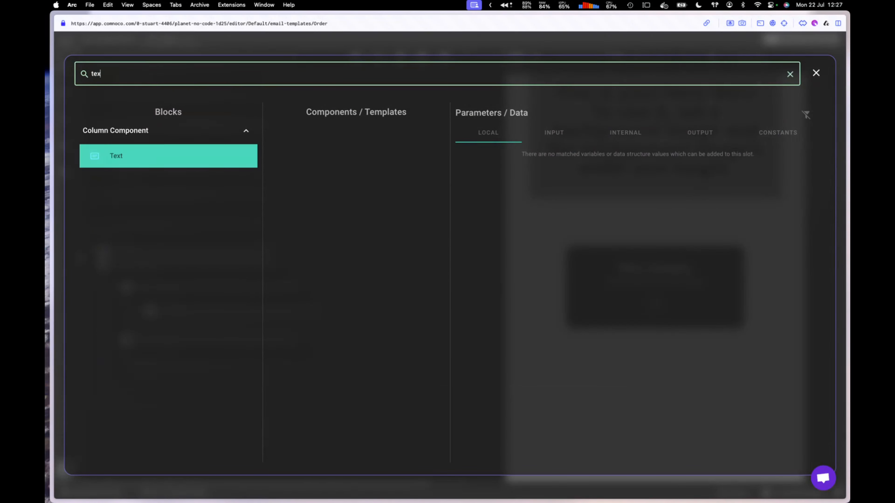
{"action": "left_click", "coordinate": [176, 156]}
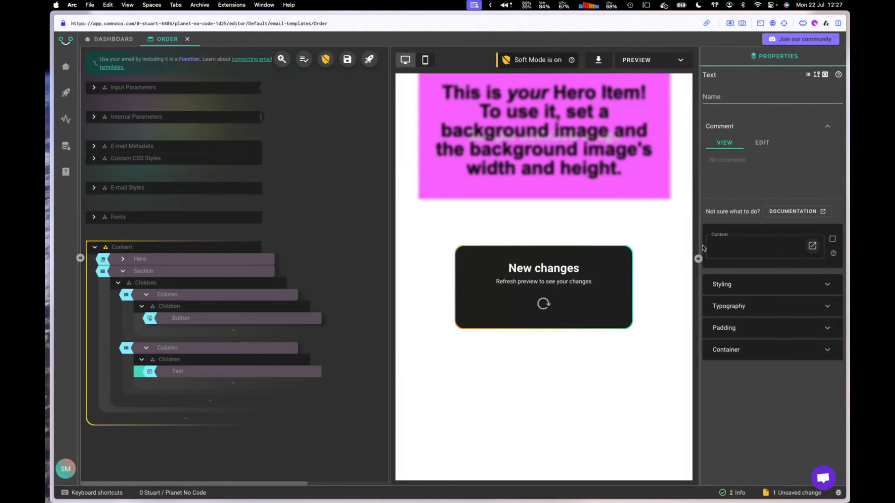
{"action": "left_click", "coordinate": [751, 248]}
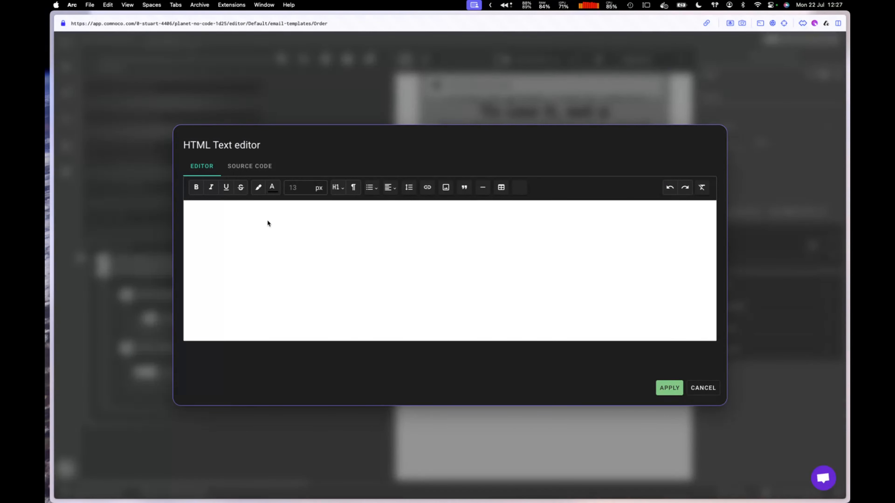
{"action": "left_click", "coordinate": [258, 212]}
{"action": "type", "text": "g"}
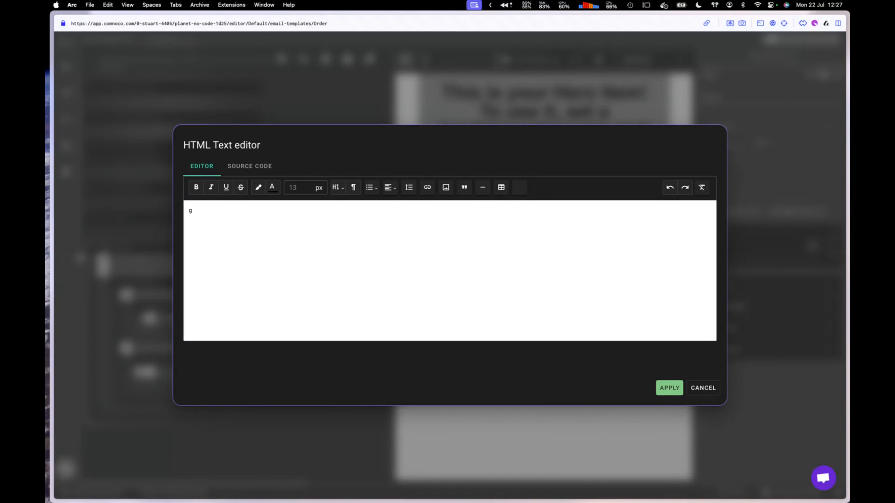
{"action": "key", "text": "BackSpace"}
{"action": "type", "text": "hi again"}
{"action": "left_click", "coordinate": [668, 388]}
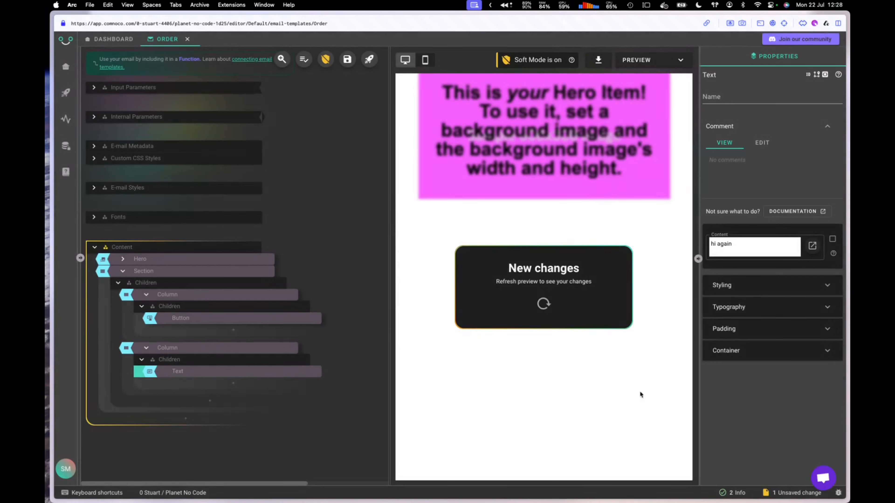
{"action": "left_click", "coordinate": [544, 306]}
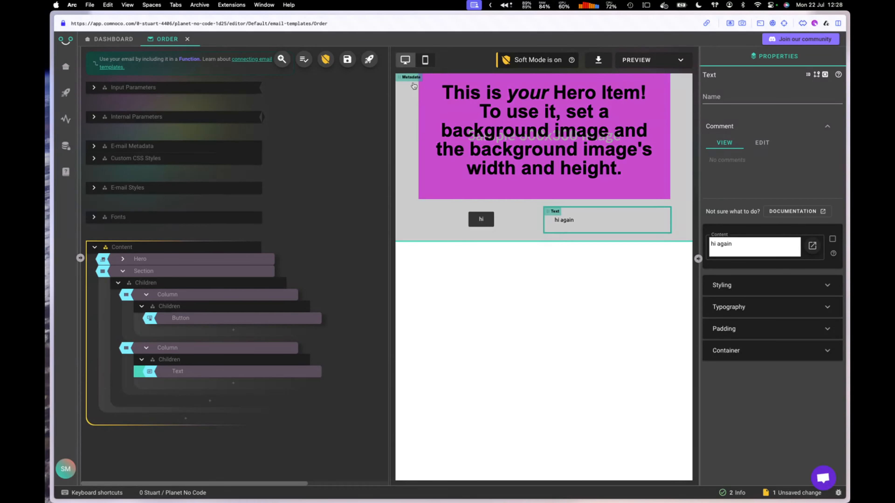
{"action": "left_click", "coordinate": [426, 61]}
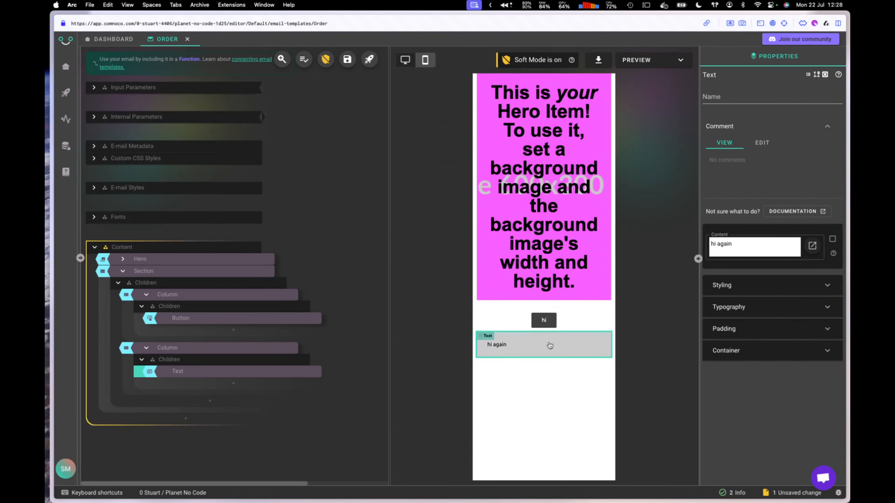
{"action": "left_click", "coordinate": [406, 60]}
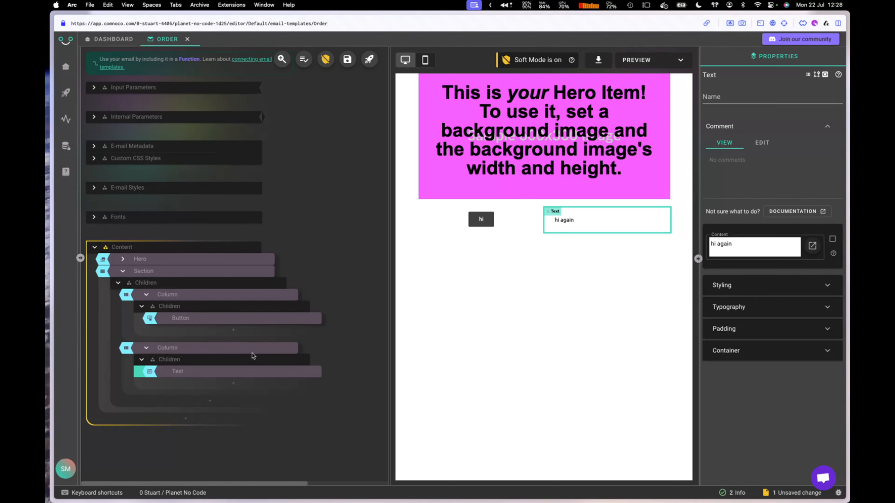
{"action": "mouse_move", "coordinate": [255, 350]}
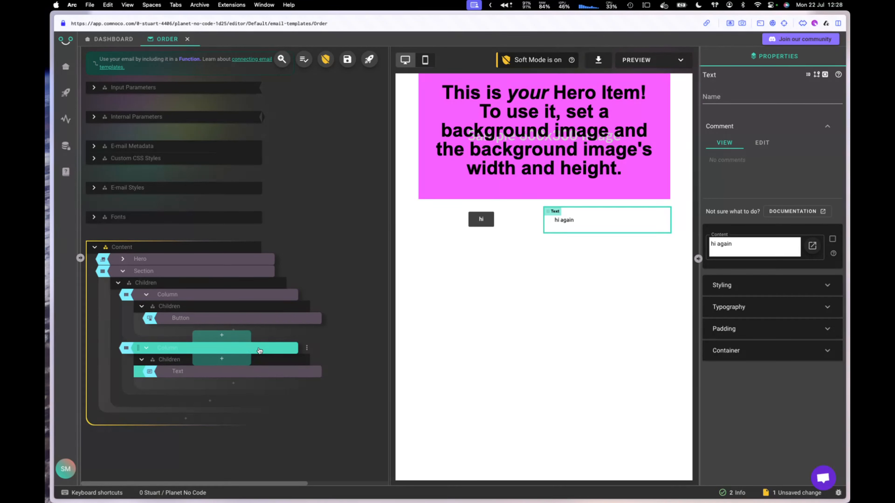
Step: Select the 'hi again' column and expand its Size, Padding and Borders settings
{"action": "left_click", "coordinate": [259, 351]}
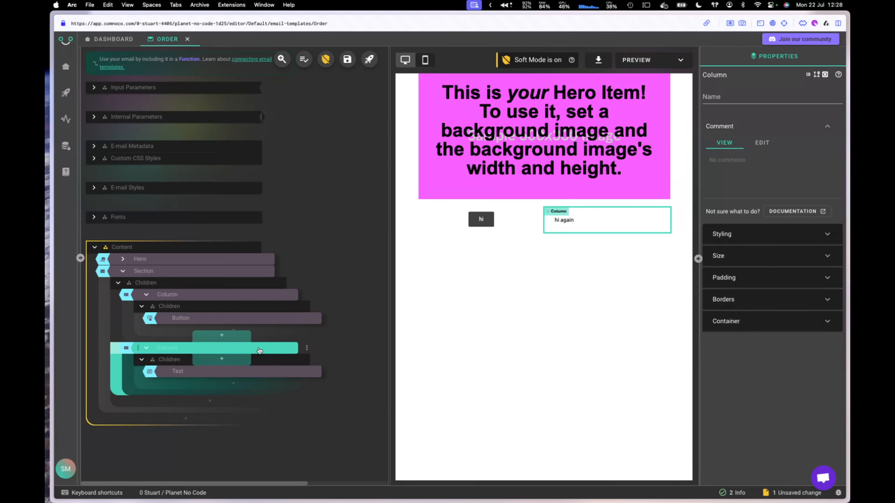
{"action": "left_click", "coordinate": [759, 257]}
{"action": "left_click", "coordinate": [759, 335]}
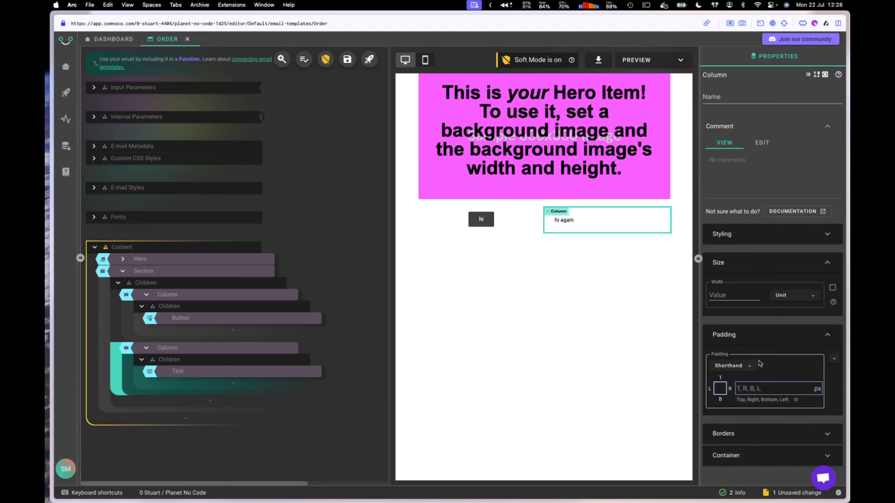
{"action": "left_click", "coordinate": [761, 434]}
{"action": "scroll", "coordinate": [763, 423], "scroll_direction": "down", "scroll_amount": 3}
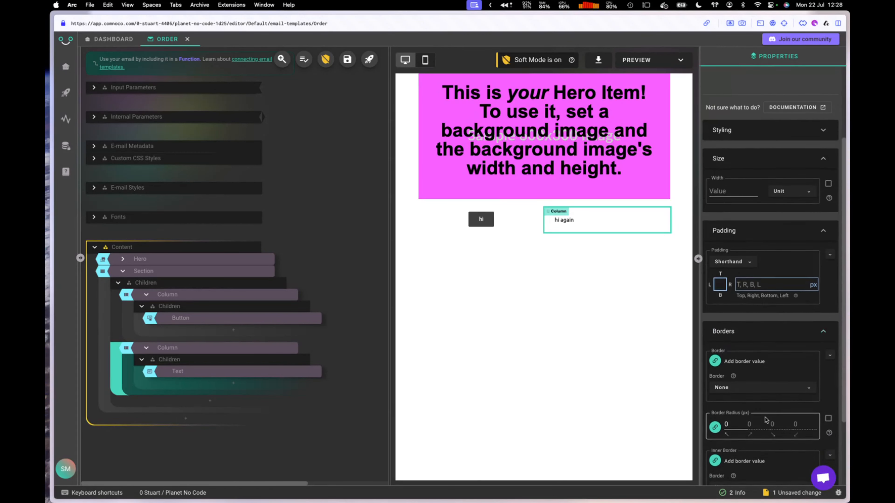
{"action": "scroll", "coordinate": [765, 419], "scroll_direction": "down", "scroll_amount": 3}
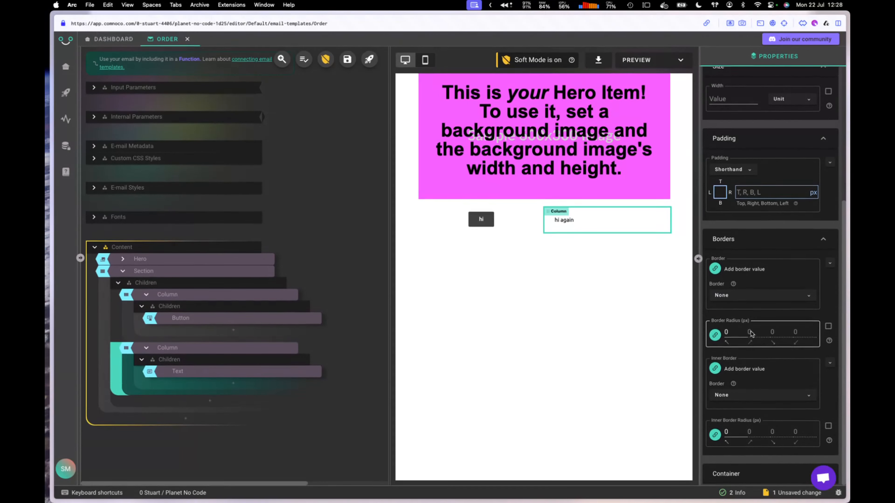
{"action": "scroll", "coordinate": [746, 440], "scroll_direction": "down", "scroll_amount": 3}
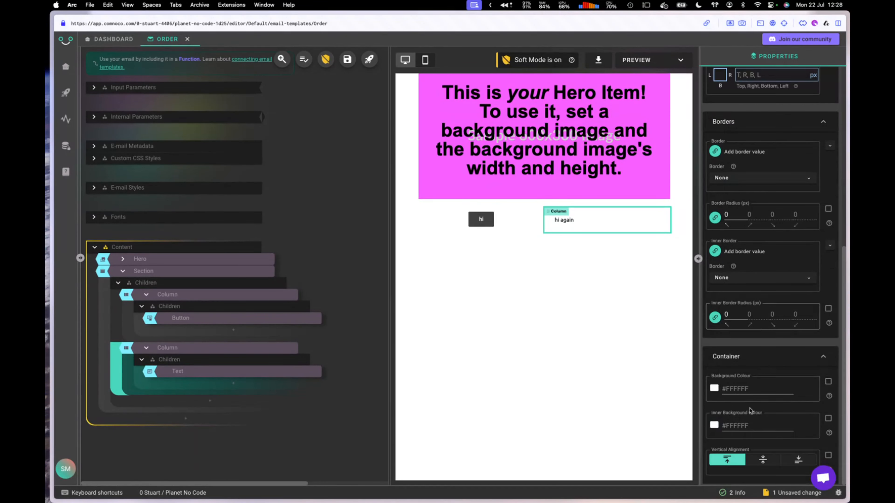
Step: Give the column a #BF4141 red background and check it at mobile and desktop widths
{"action": "left_click", "coordinate": [714, 388]}
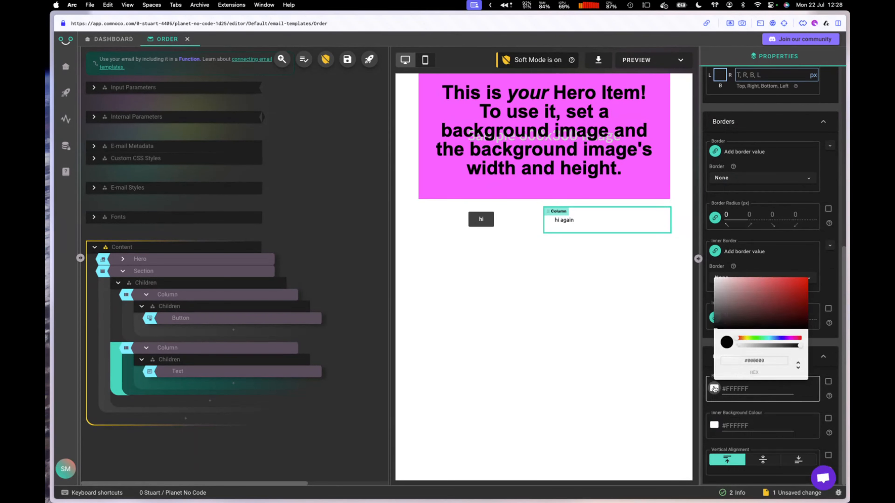
{"action": "left_click", "coordinate": [777, 294]}
{"action": "left_click", "coordinate": [541, 304]}
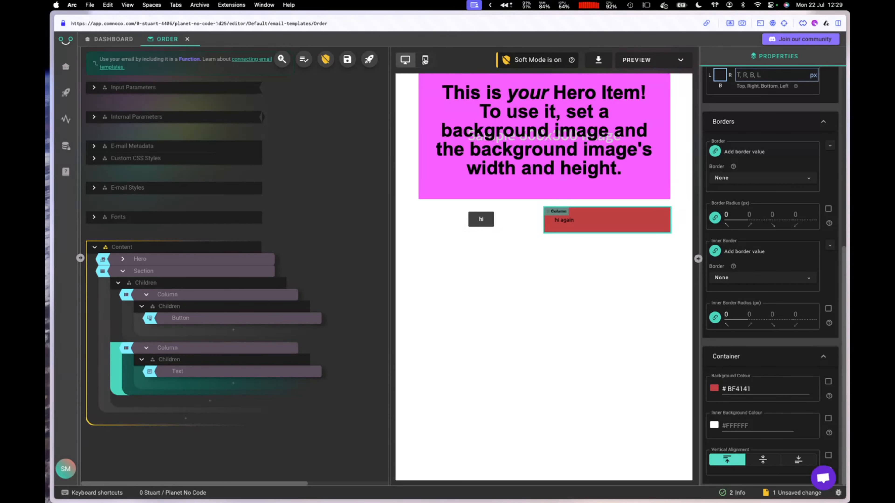
{"action": "left_click", "coordinate": [425, 60]}
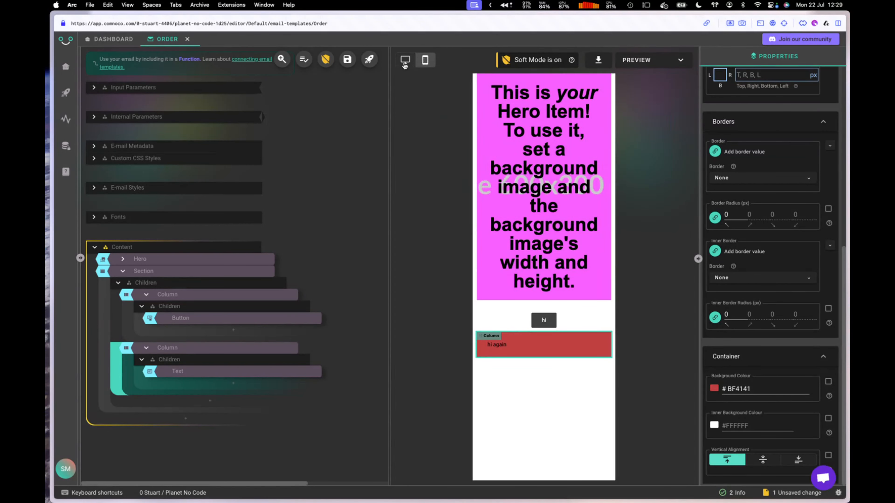
{"action": "left_click", "coordinate": [405, 60]}
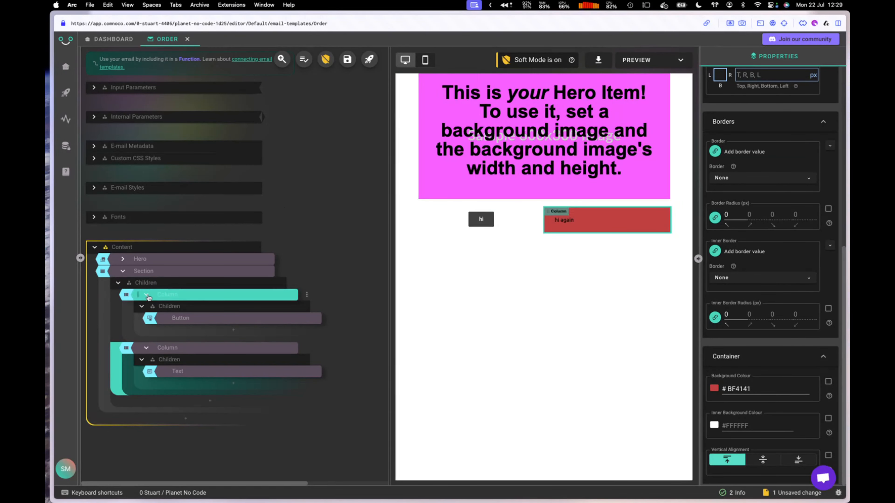
{"action": "mouse_move", "coordinate": [148, 297]}
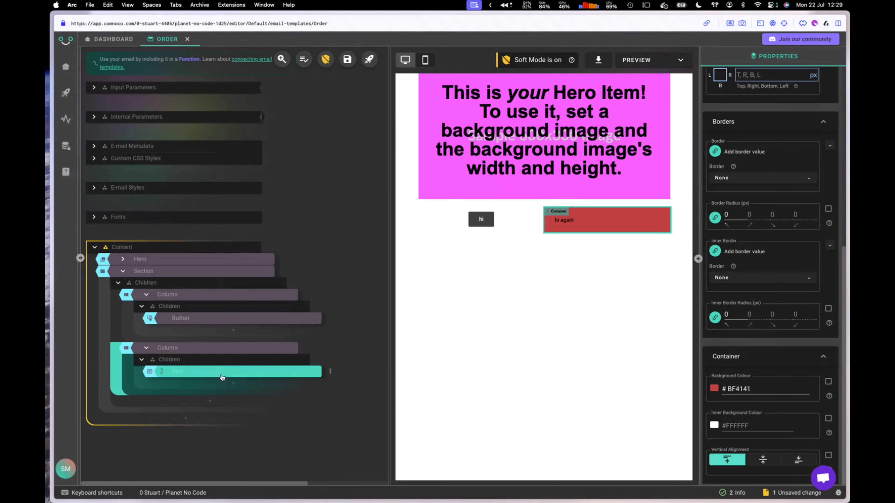
Step: Add a Text input parameter named 'name' and paste a sample person's name as its test value
{"action": "left_click", "coordinate": [146, 91]}
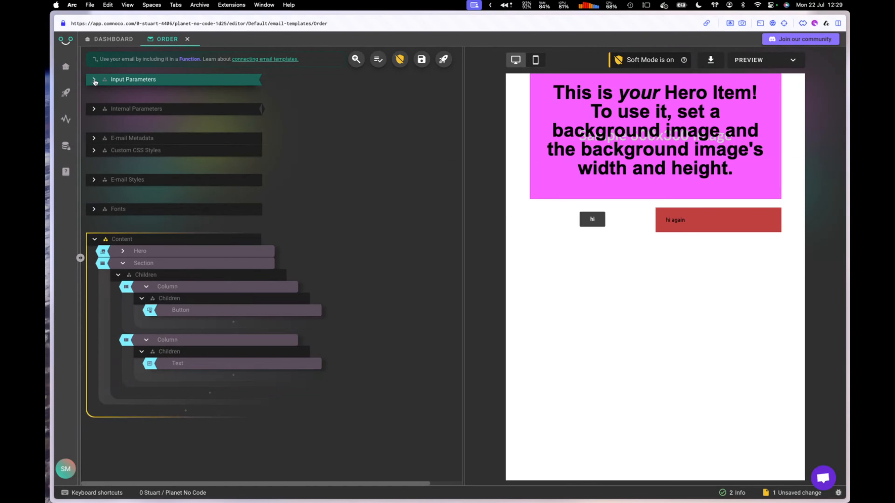
{"action": "left_click", "coordinate": [195, 95]}
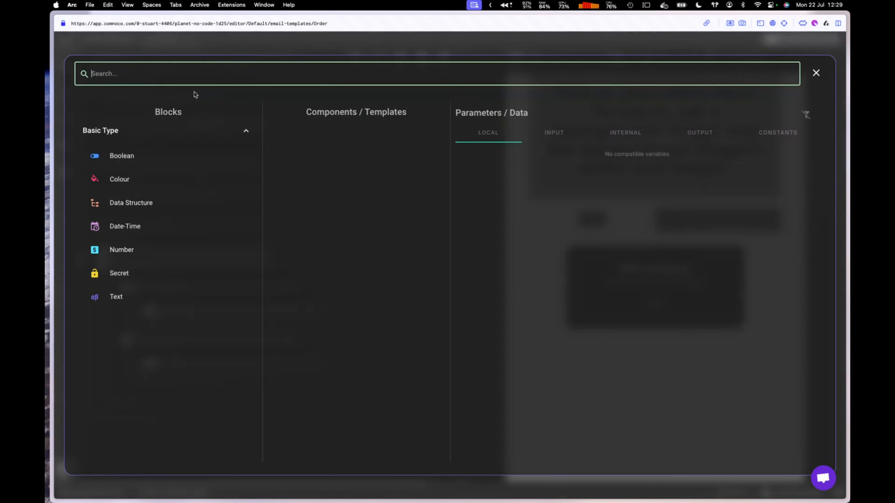
{"action": "left_click", "coordinate": [142, 297]}
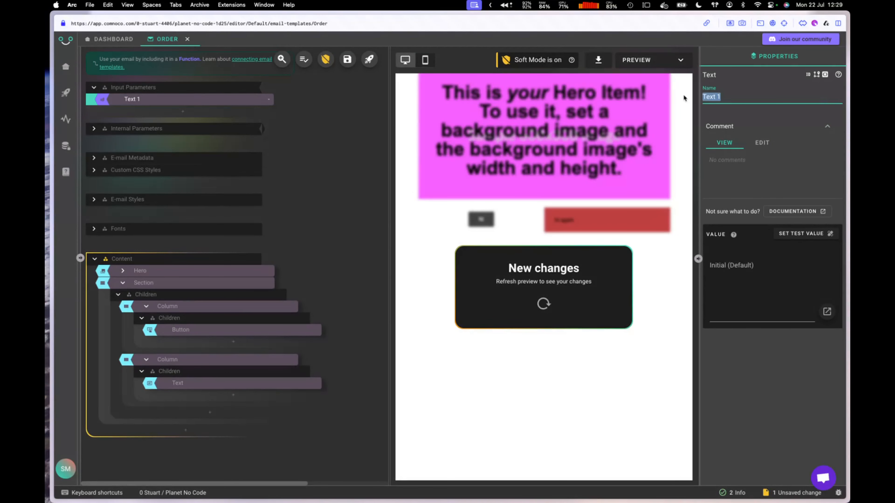
{"action": "type", "text": "name"}
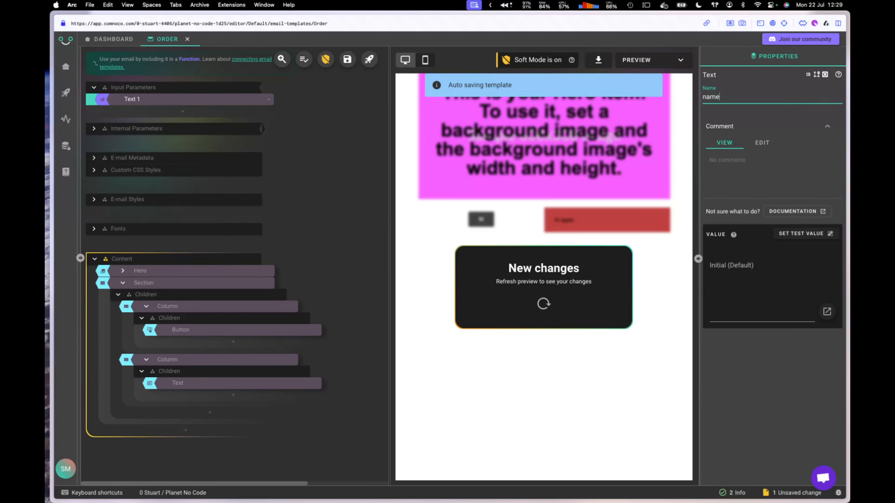
{"action": "left_click", "coordinate": [191, 100]}
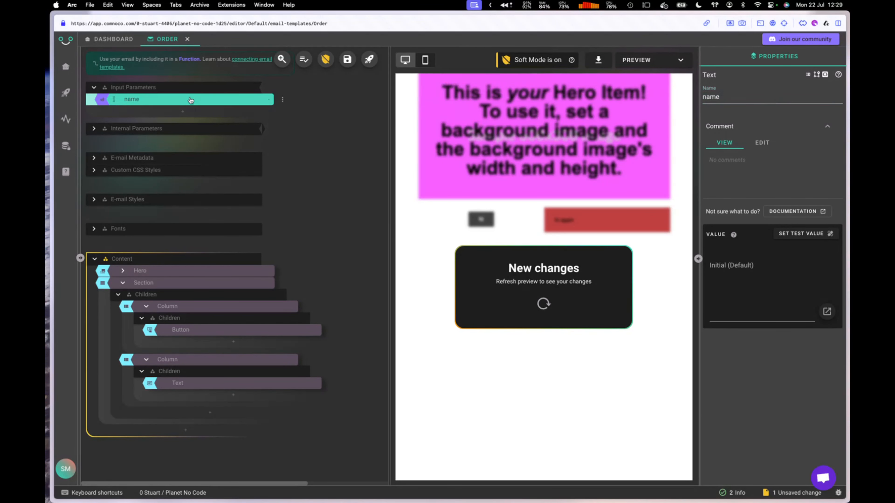
{"action": "left_click", "coordinate": [801, 234]}
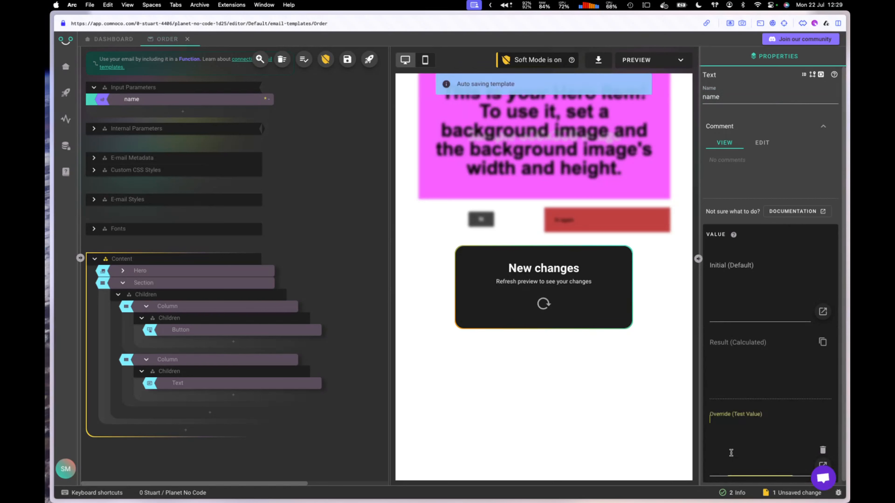
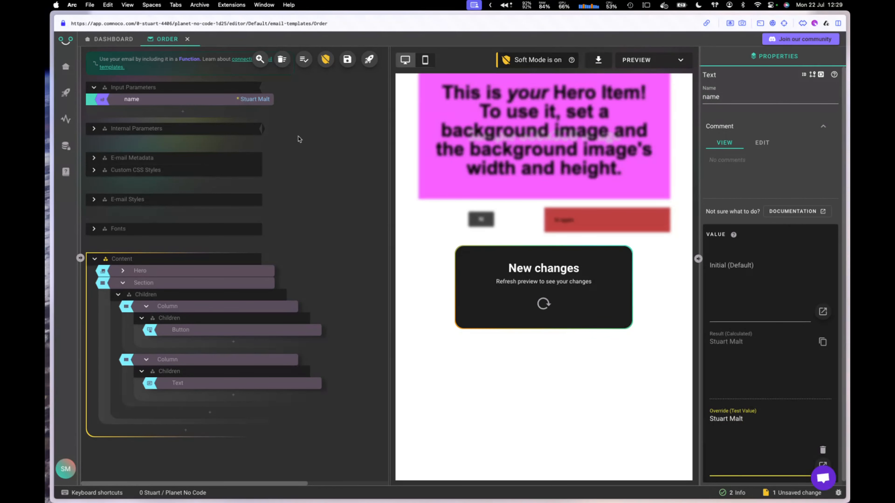
{"action": "left_click", "coordinate": [349, 258]}
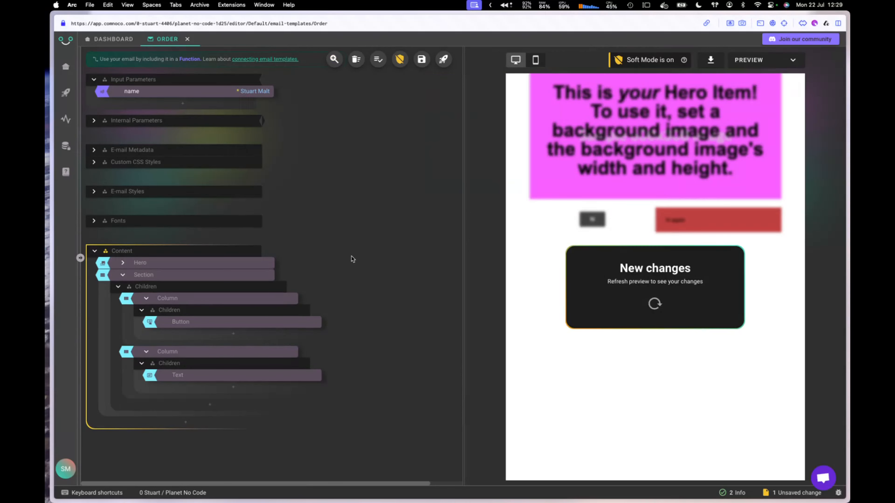
{"action": "left_click", "coordinate": [201, 376]}
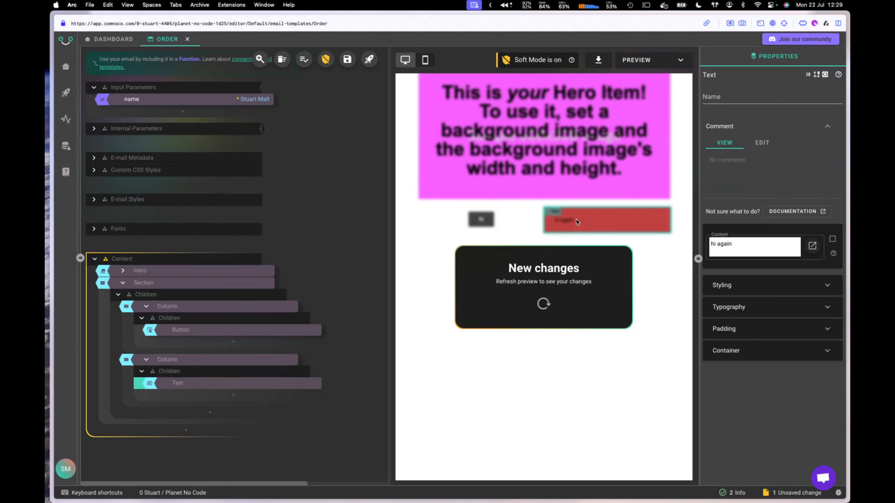
Step: Replace the Text block's 'hi again' content with a Ref to the name parameter and refresh the preview
{"action": "left_click", "coordinate": [833, 240]}
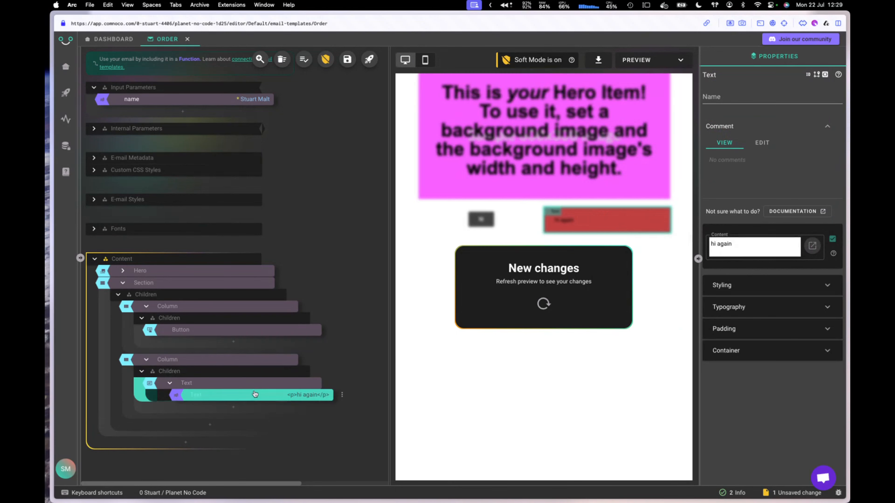
{"action": "left_click", "coordinate": [254, 394]}
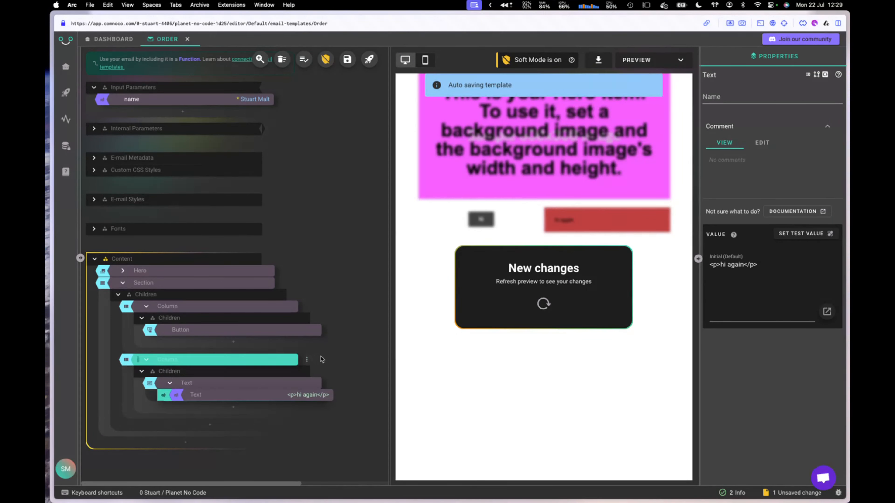
{"action": "key", "text": "BackSpace"}
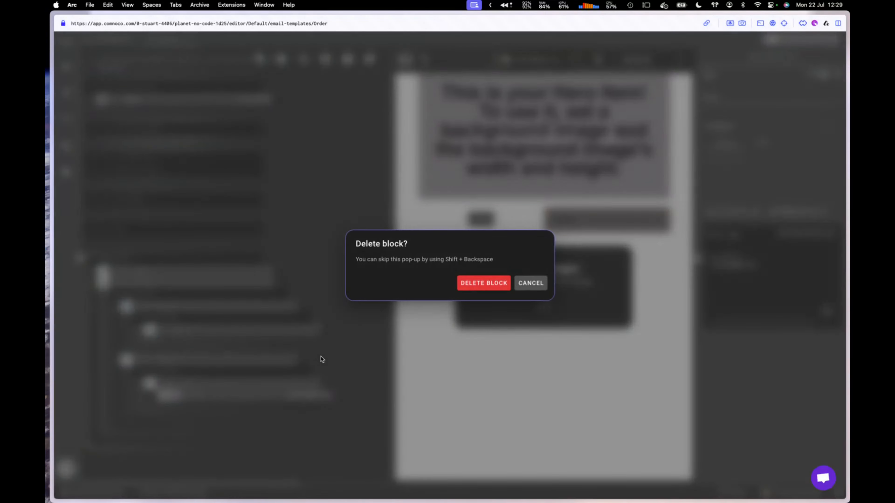
{"action": "left_click", "coordinate": [485, 284]}
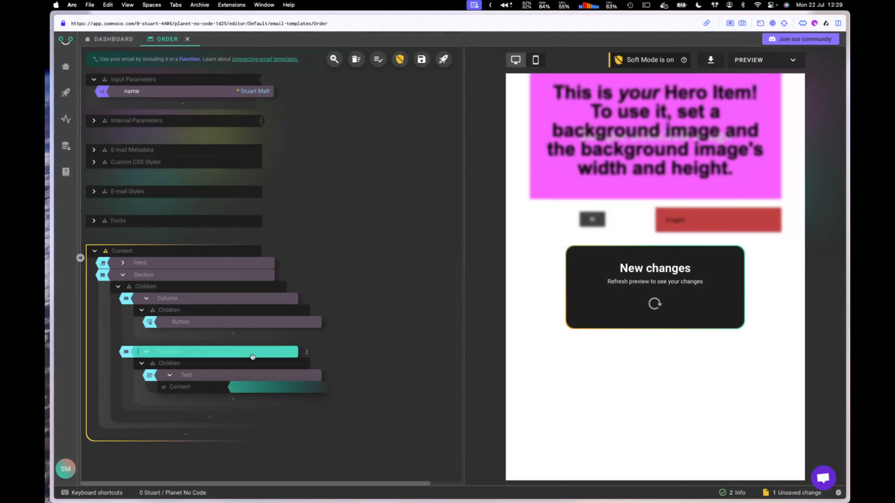
{"action": "left_click", "coordinate": [280, 392]}
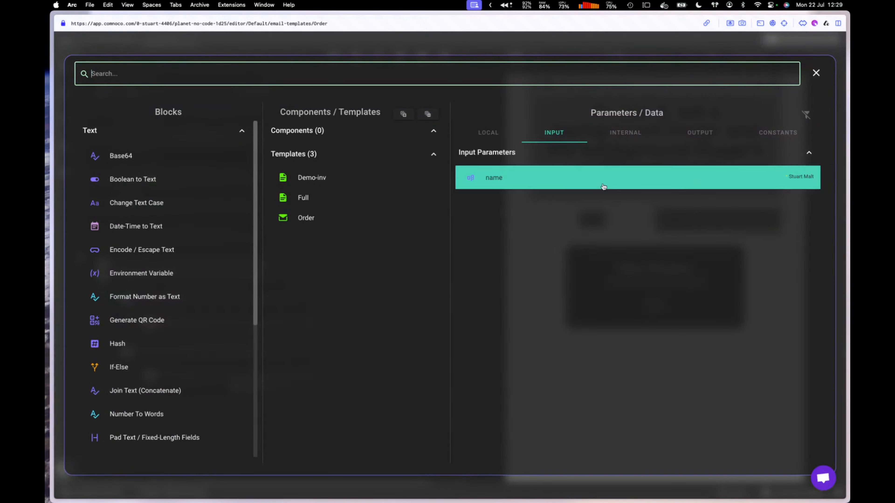
{"action": "left_click", "coordinate": [607, 186]}
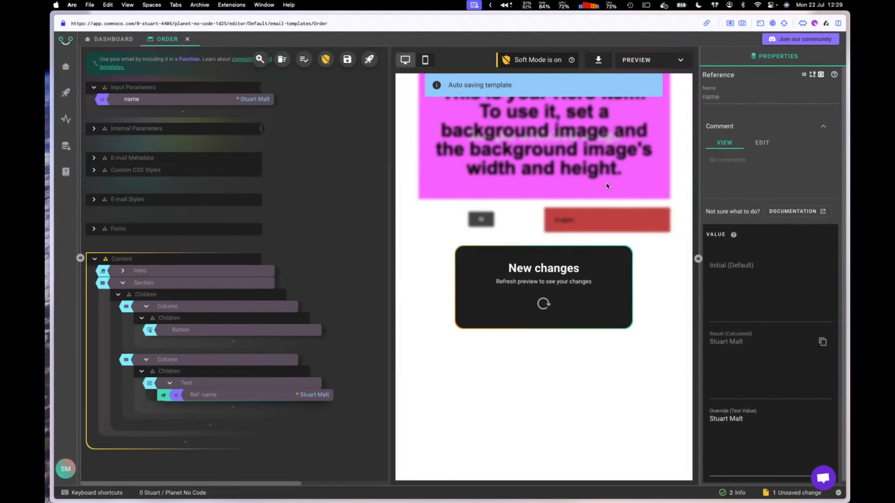
{"action": "left_click", "coordinate": [544, 304]}
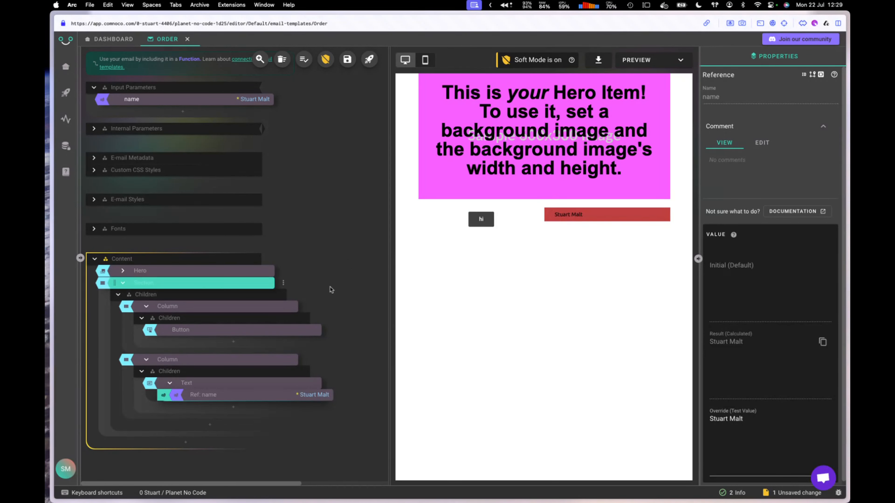
{"action": "mouse_move", "coordinate": [330, 290]}
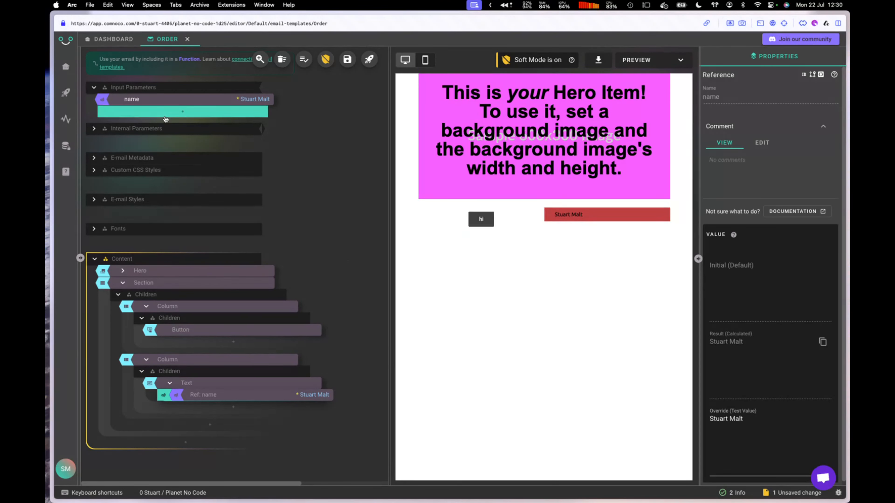
Step: Add a Data Structure input parameter and rename it 'json'
{"action": "left_click", "coordinate": [183, 112]}
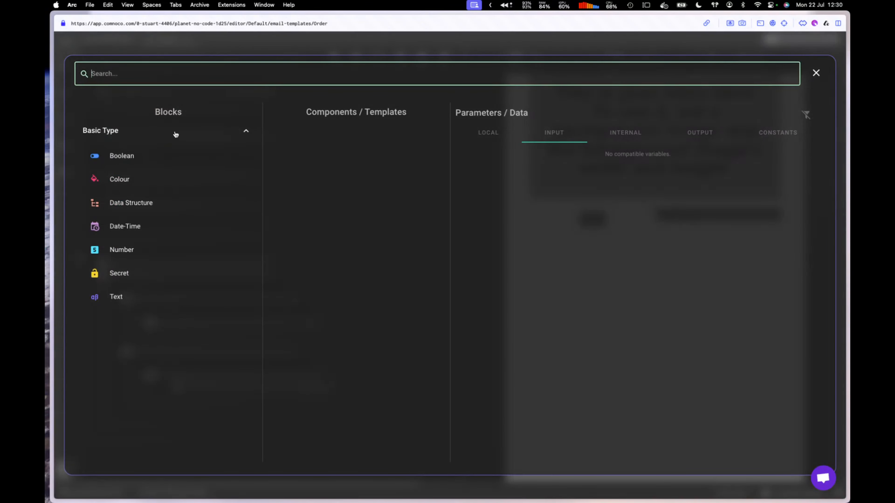
{"action": "left_click", "coordinate": [139, 207]}
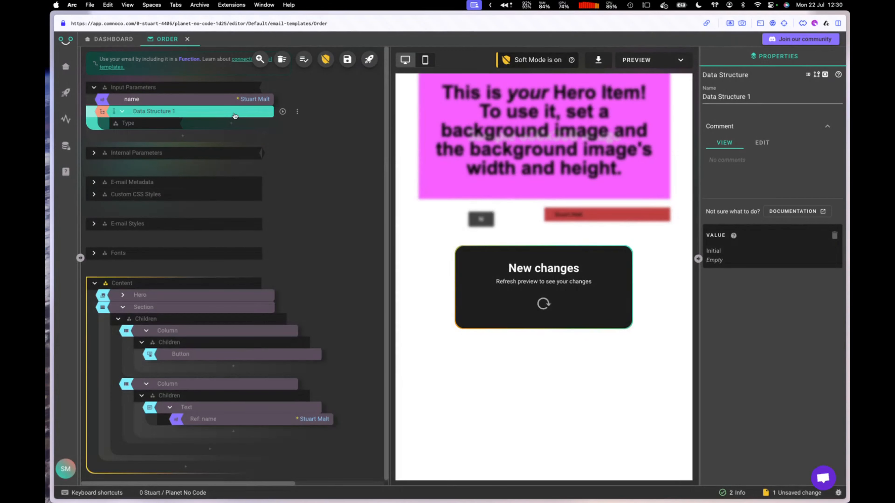
{"action": "triple_click", "coordinate": [777, 97]}
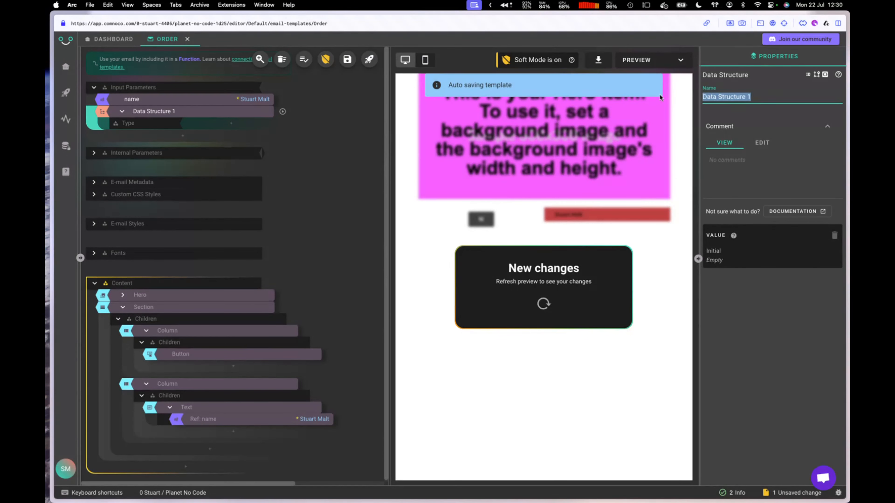
{"action": "type", "text": "json"}
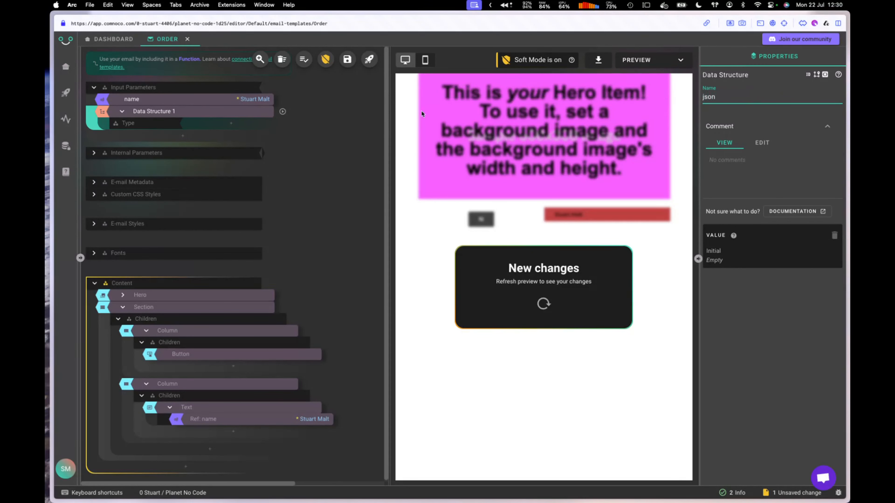
{"action": "left_click", "coordinate": [328, 127]}
Step: Load the pasted sample order JSON as the json parameter's test data and inspect its items
{"action": "left_click", "coordinate": [216, 104]}
{"action": "right_click", "coordinate": [216, 104]}
{"action": "left_click", "coordinate": [290, 142]}
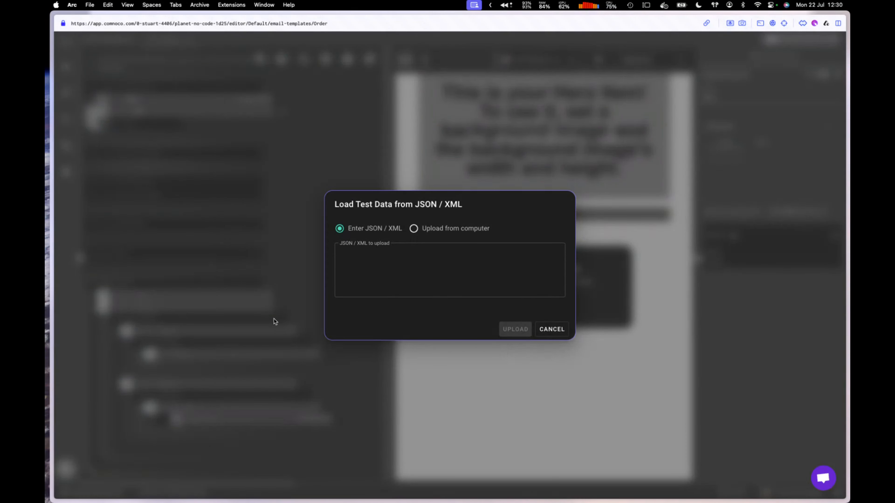
{"action": "left_click", "coordinate": [367, 264]}
{"action": "key", "text": "super+v"}
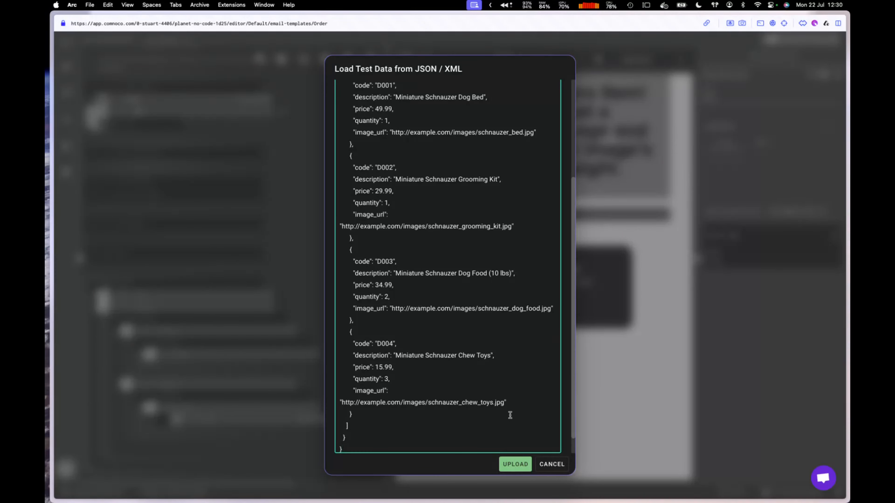
{"action": "left_click", "coordinate": [511, 464]}
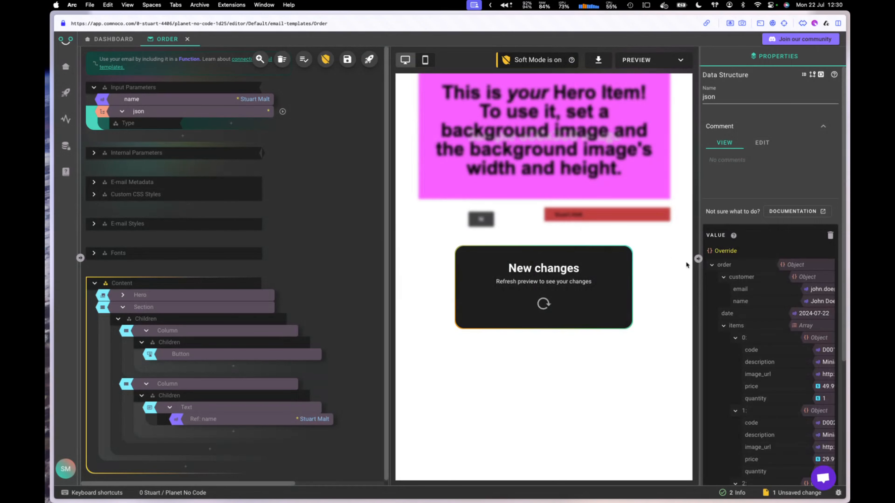
{"action": "left_click_drag", "start_coordinate": [700, 300], "coordinate": [619, 296]}
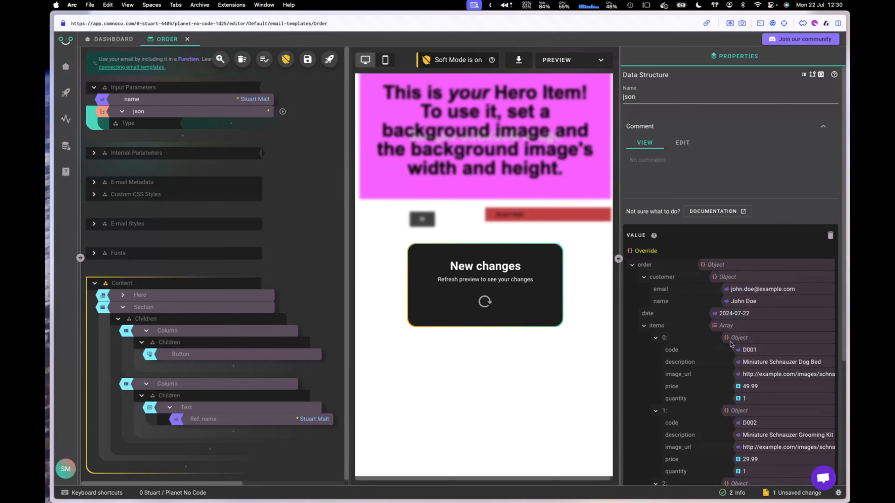
{"action": "left_click", "coordinate": [656, 339]}
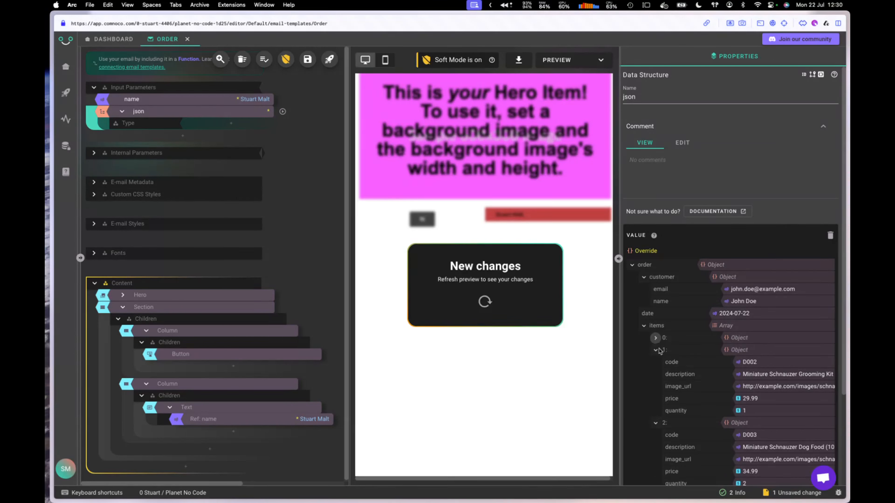
{"action": "left_click", "coordinate": [656, 350]}
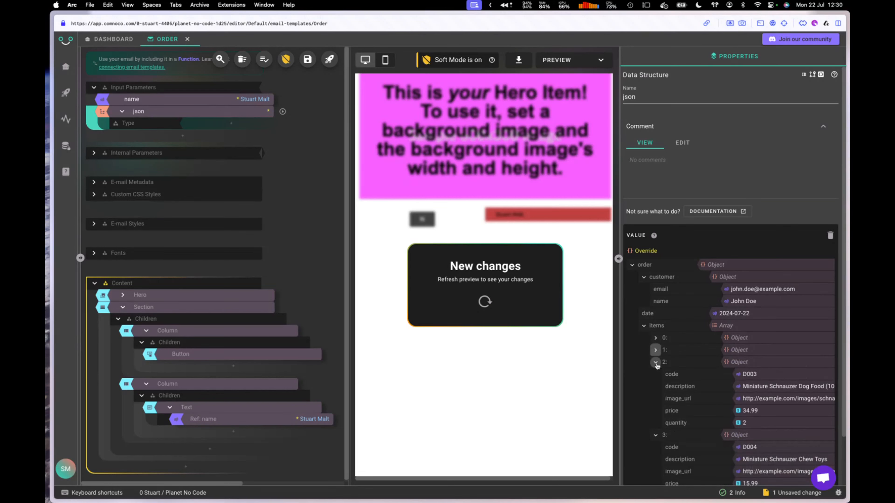
{"action": "left_click", "coordinate": [656, 361]}
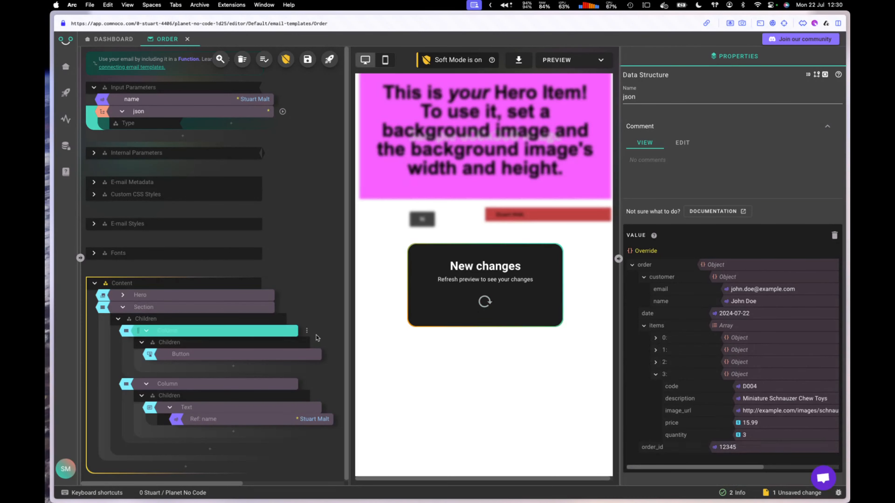
Step: Add a Loop block to the column looping over json order.items
{"action": "left_click", "coordinate": [216, 355]}
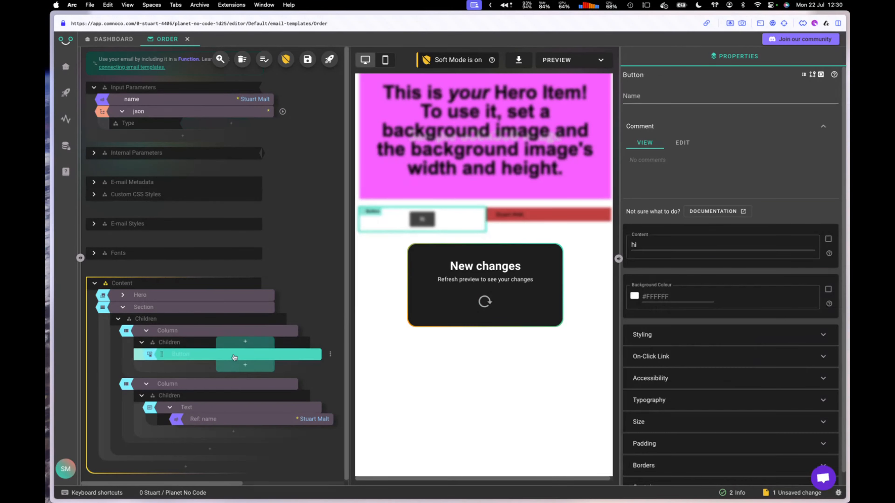
{"action": "left_click", "coordinate": [234, 369]}
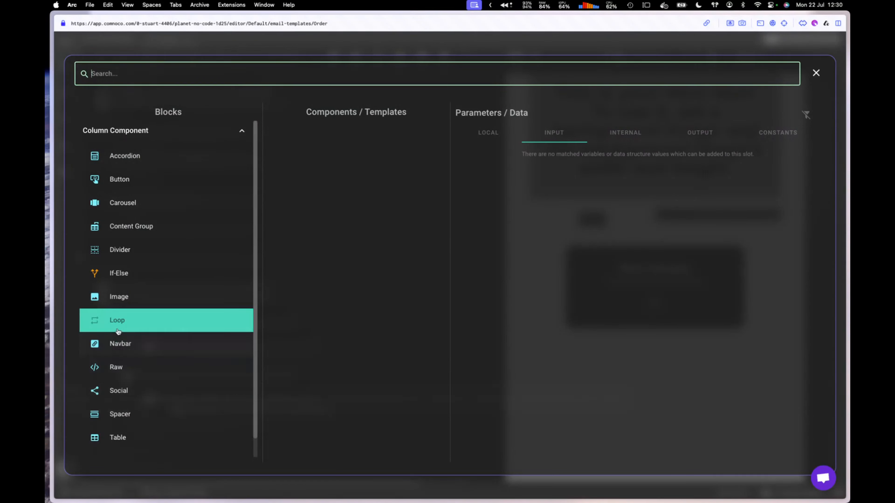
{"action": "left_click", "coordinate": [127, 325]}
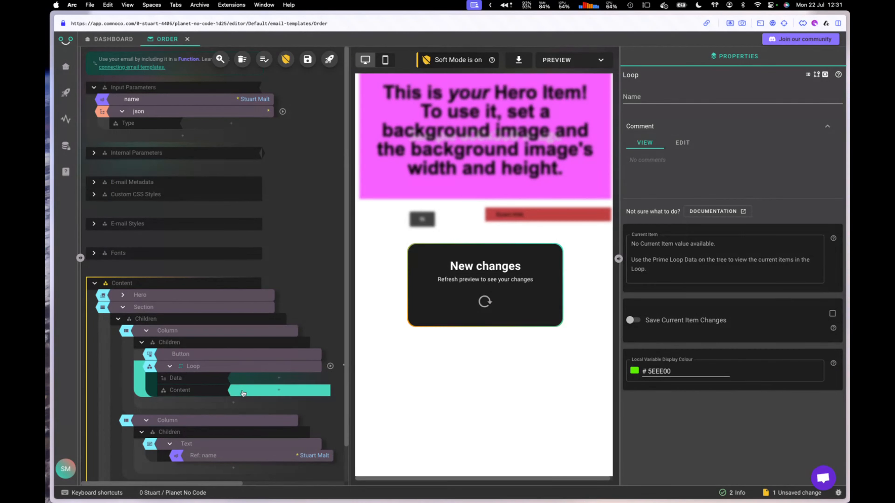
{"action": "left_click", "coordinate": [272, 381]}
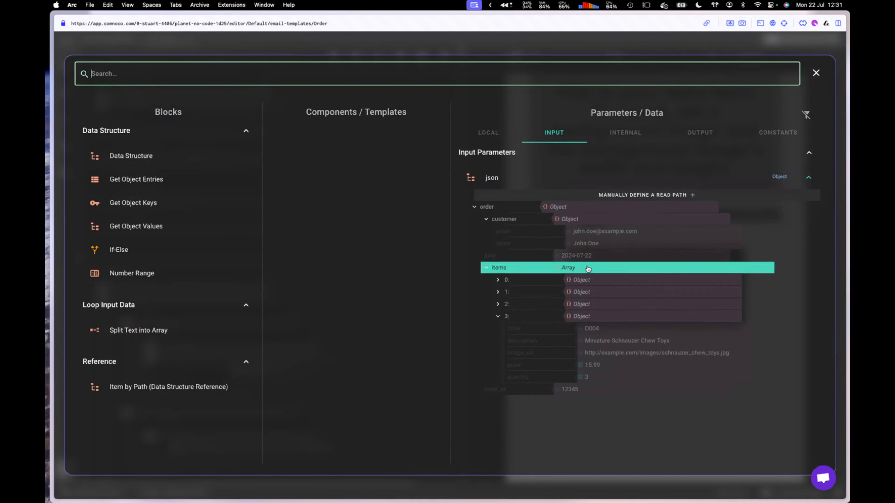
{"action": "left_click", "coordinate": [577, 269]}
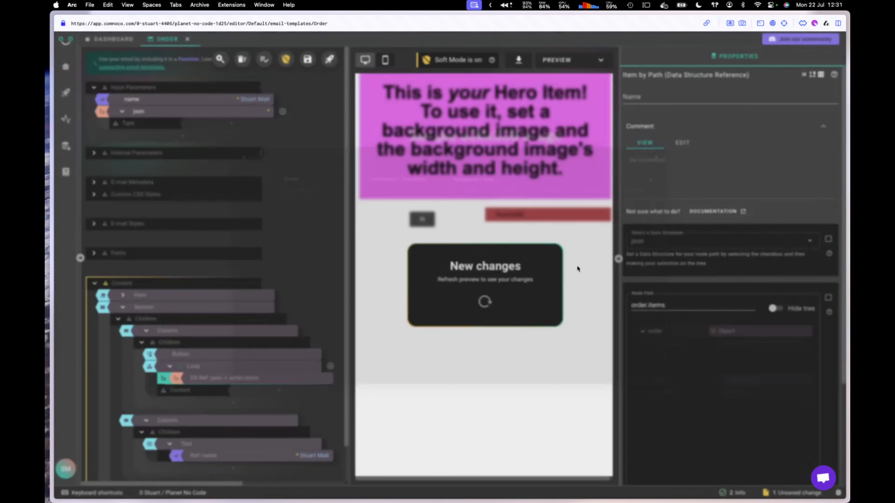
Step: Load the first order item as sample loop data and move the hi Button into the Loop's content
{"action": "left_click", "coordinate": [232, 371]}
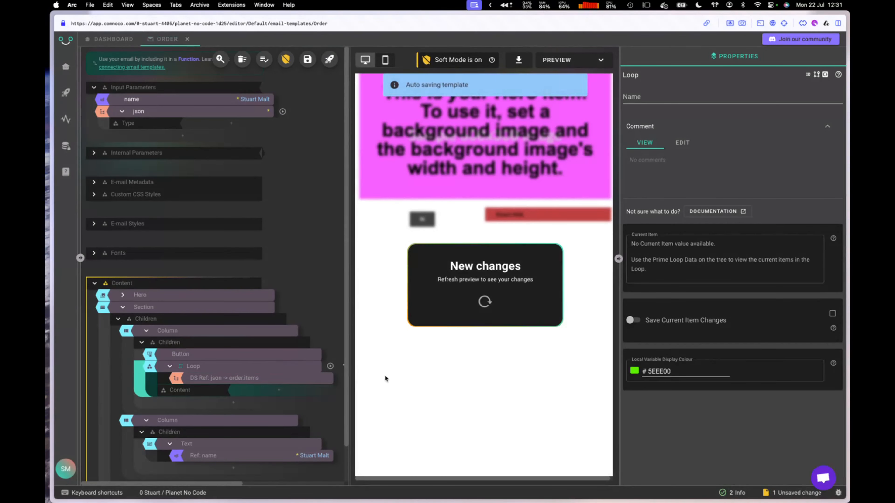
{"action": "left_click_drag", "start_coordinate": [350, 366], "coordinate": [416, 363]}
{"action": "left_click", "coordinate": [345, 360]}
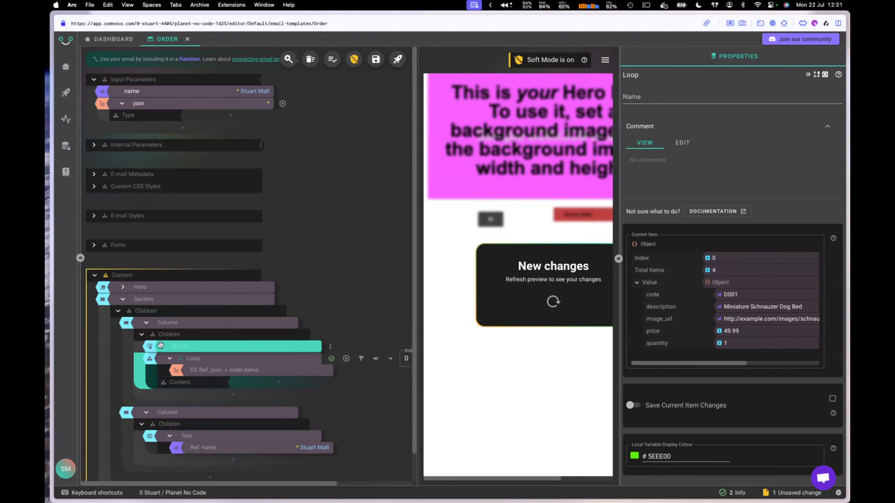
{"action": "left_click_drag", "start_coordinate": [160, 345], "coordinate": [260, 372]}
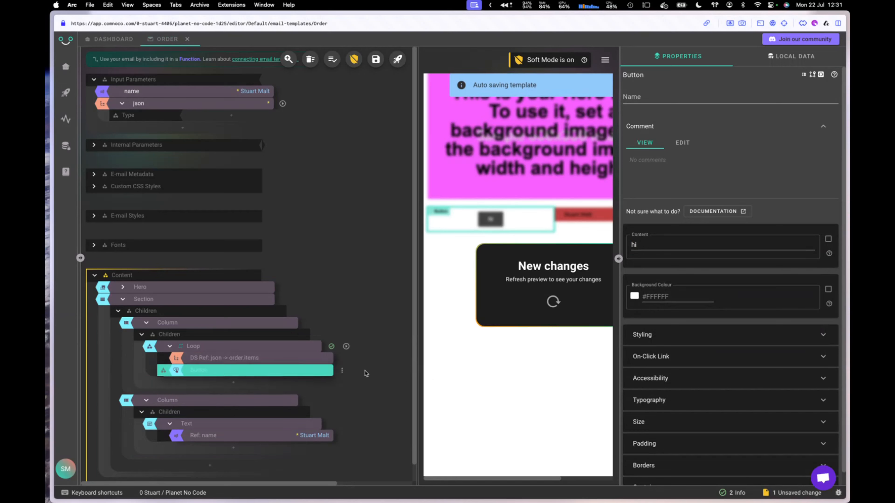
Step: Make the Button's label a separate block showing the current item's description
{"action": "left_click", "coordinate": [829, 240]}
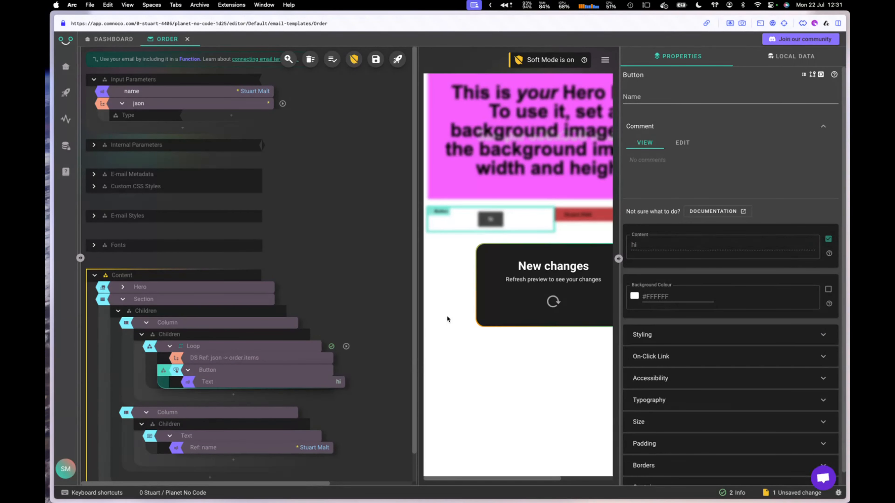
{"action": "left_click", "coordinate": [288, 383]}
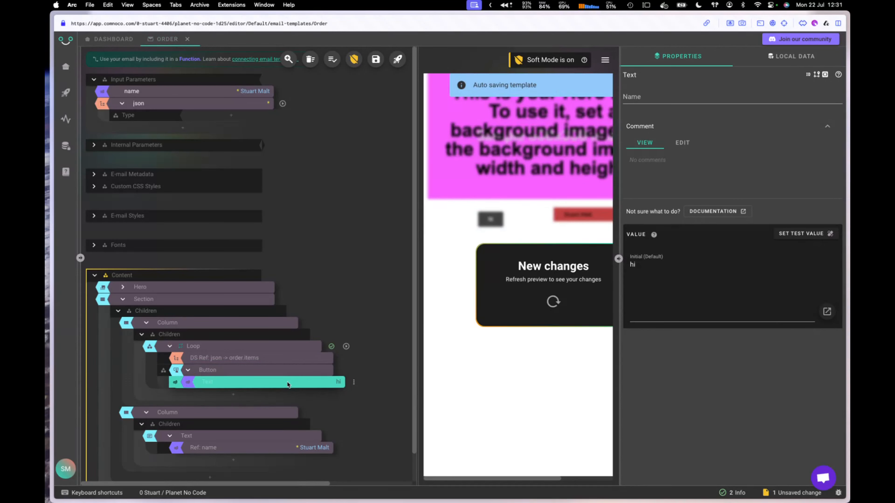
{"action": "right_click", "coordinate": [288, 384]}
{"action": "left_click", "coordinate": [322, 349]}
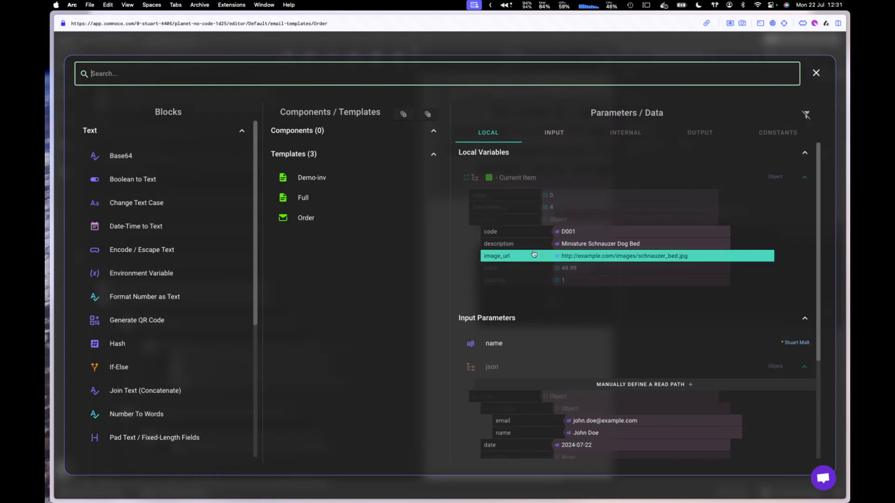
{"action": "left_click", "coordinate": [617, 245]}
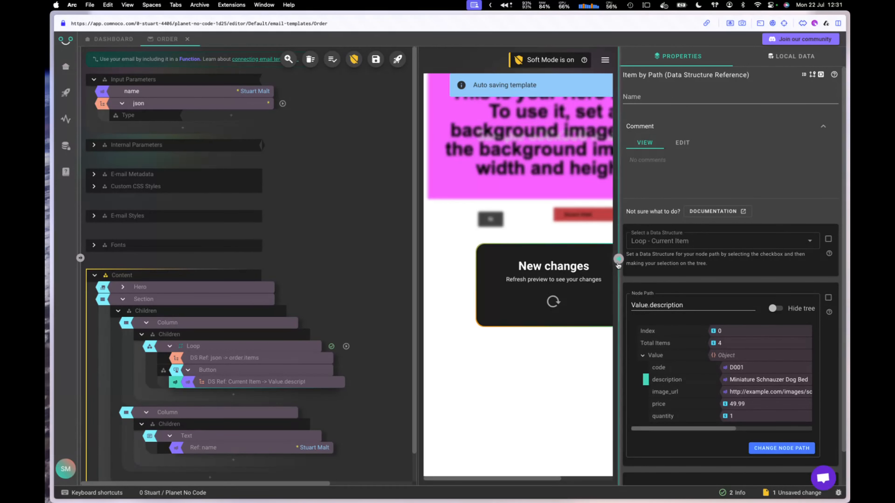
Step: Refresh the email preview so it shows the four product-name buttons
{"action": "left_click_drag", "start_coordinate": [619, 275], "coordinate": [705, 264]}
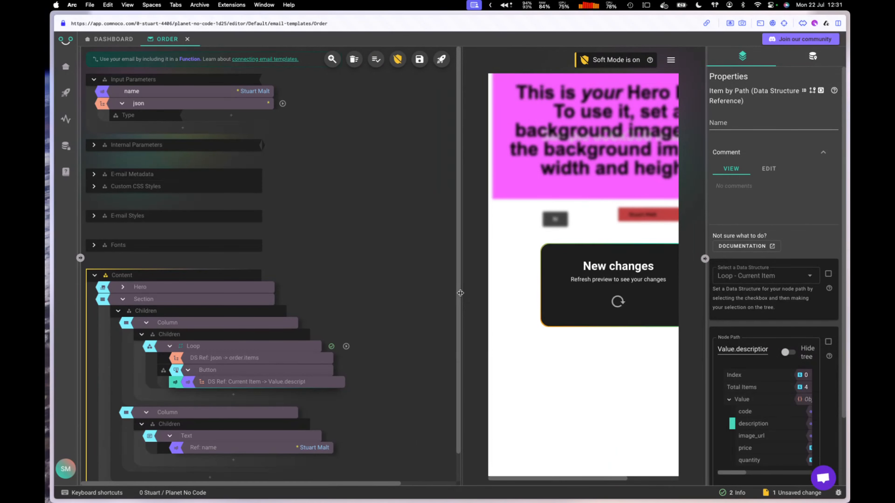
{"action": "left_click_drag", "start_coordinate": [460, 293], "coordinate": [341, 292]}
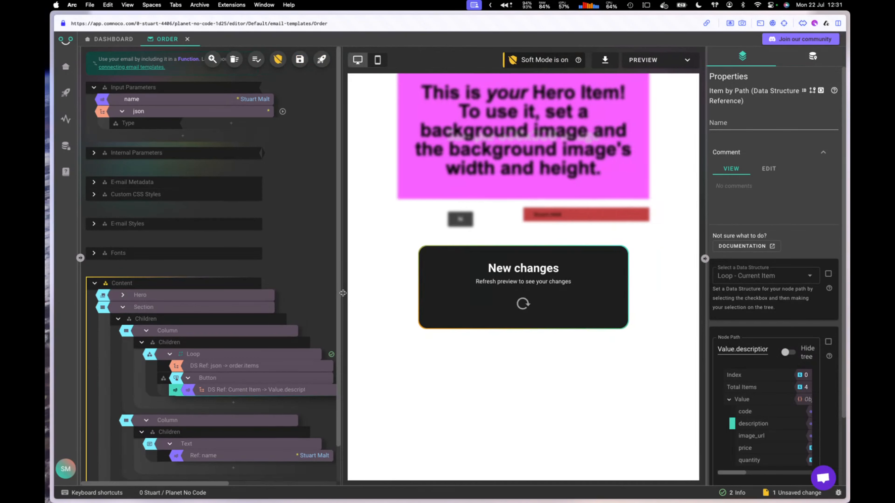
{"action": "left_click", "coordinate": [523, 305]}
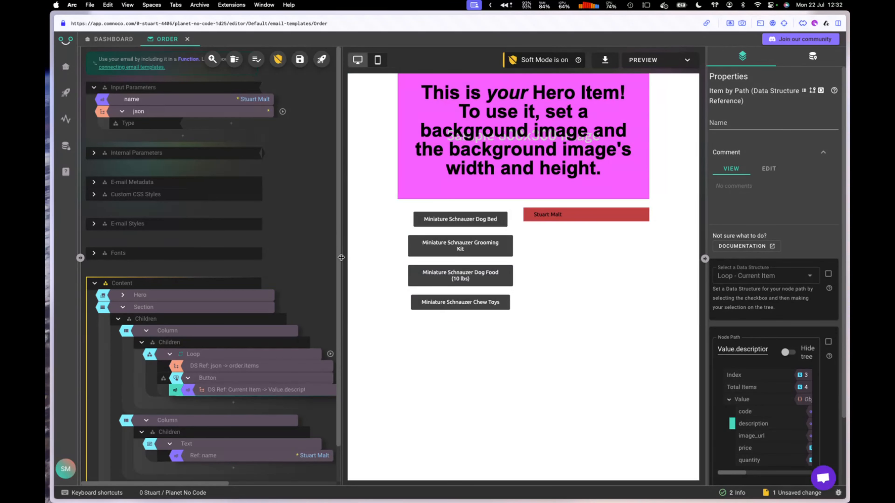
{"action": "left_click_drag", "start_coordinate": [341, 257], "coordinate": [484, 257]}
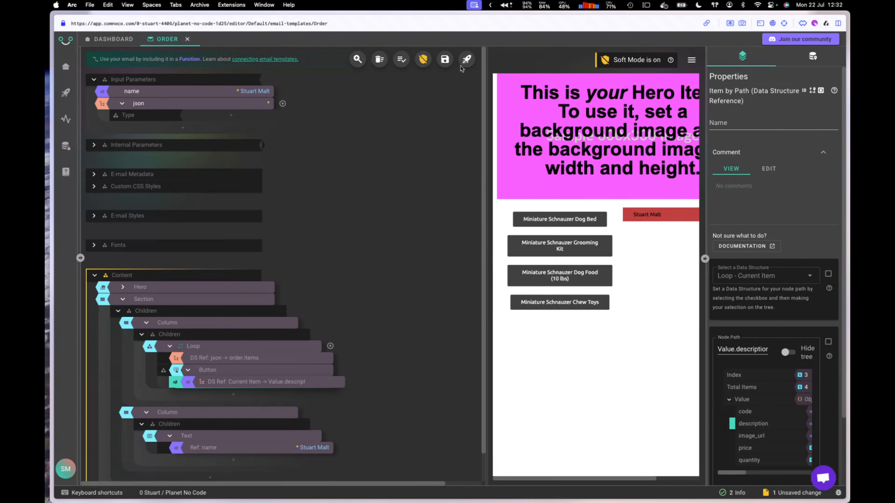
Step: Save the Order template with Cmd+S, visit the dashboard, then return to the Order editor
{"action": "key", "text": "super+s"}
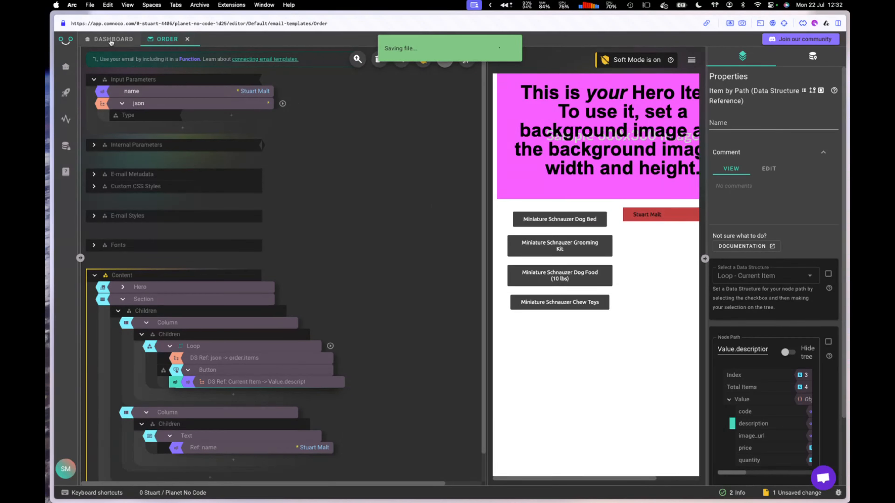
{"action": "left_click", "coordinate": [111, 39]}
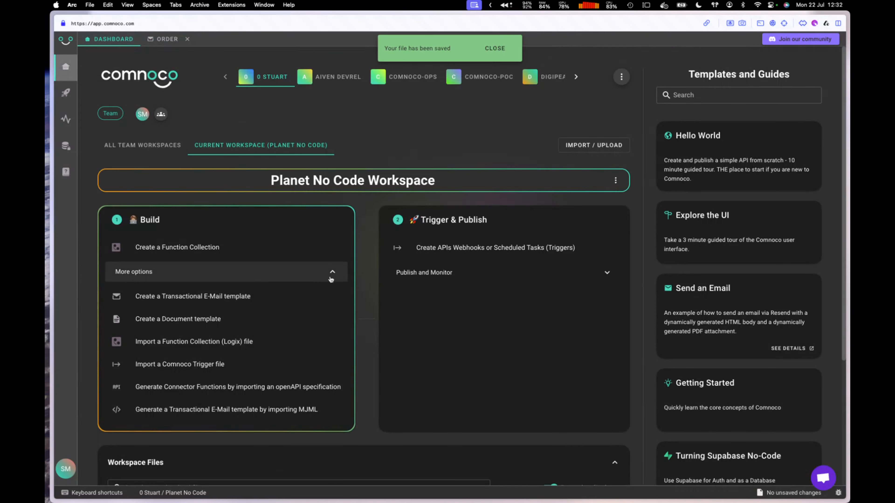
{"action": "left_click", "coordinate": [332, 272]}
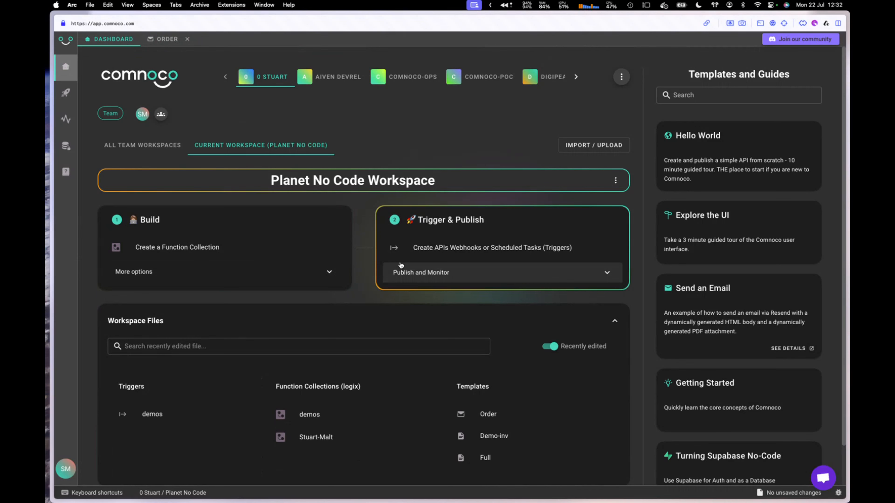
{"action": "left_click", "coordinate": [162, 44]}
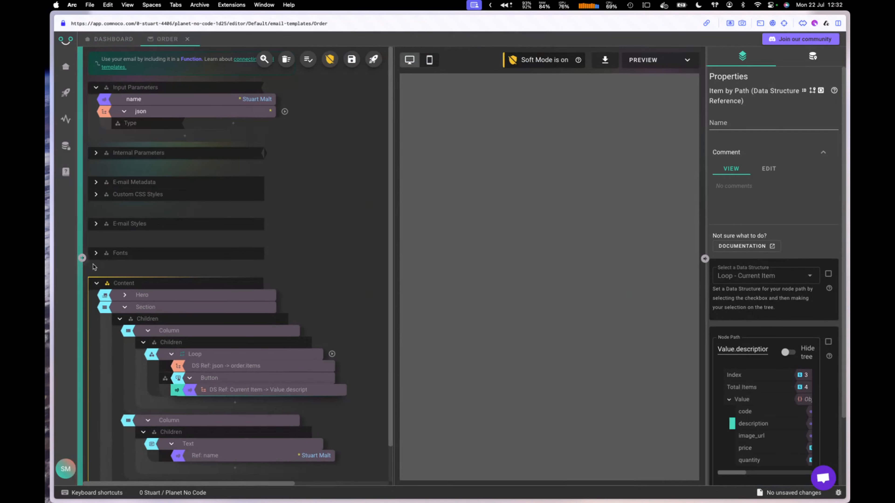
Step: Start an email template import from the Templates menu, cancel it, and reload the editor
{"action": "left_click", "coordinate": [82, 259]}
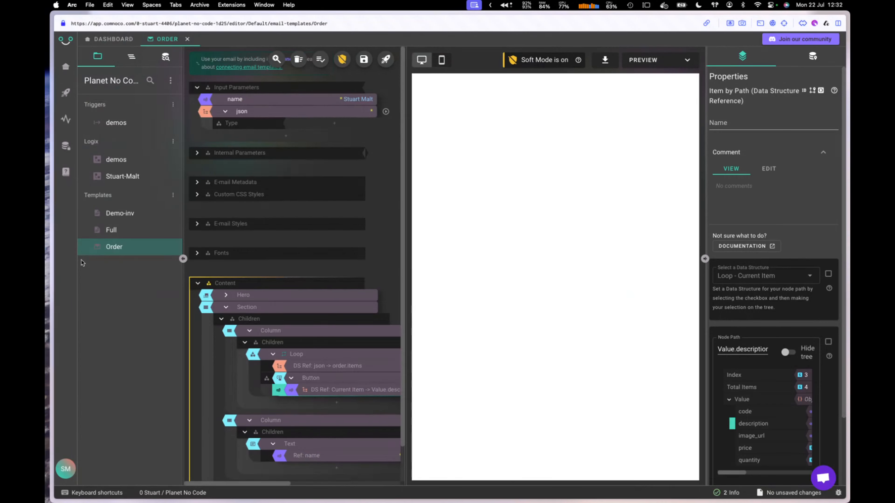
{"action": "left_click", "coordinate": [172, 195]}
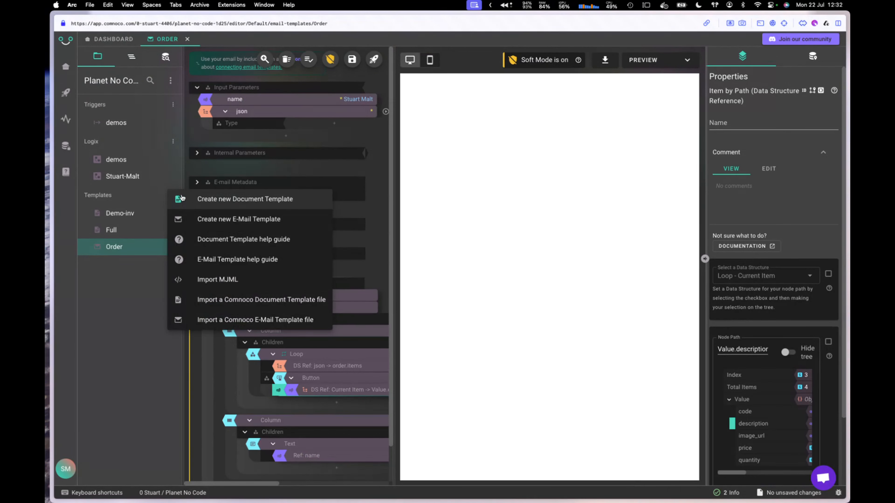
{"action": "left_click", "coordinate": [250, 320]}
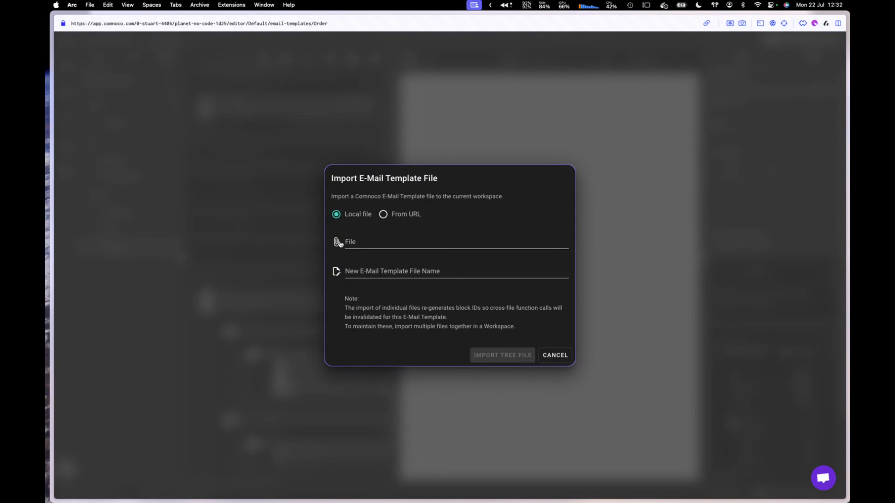
{"action": "left_click", "coordinate": [550, 355]}
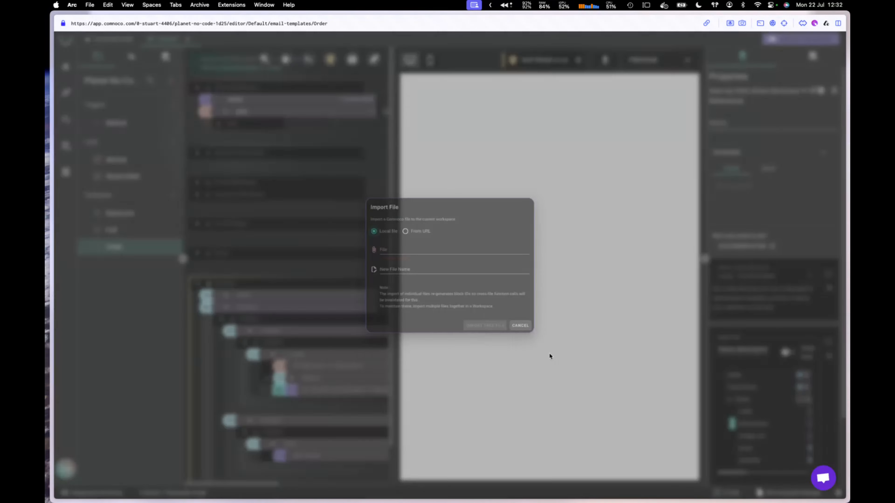
{"action": "key", "text": "super+r"}
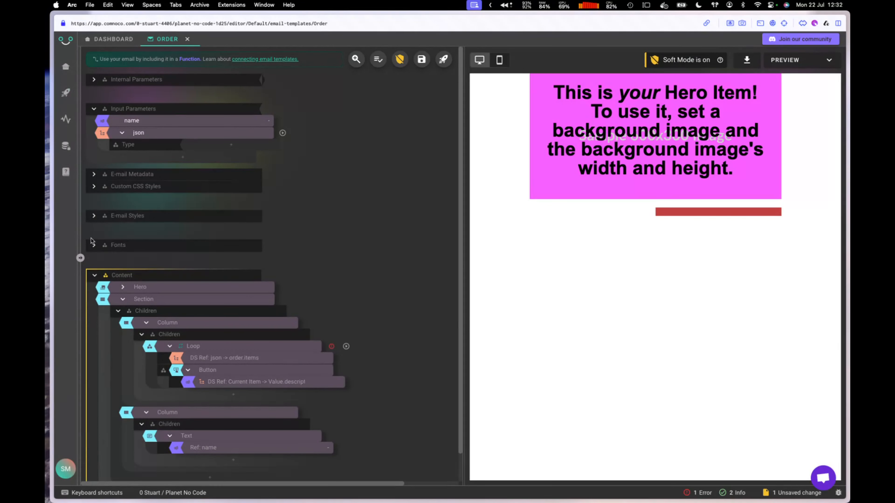
{"action": "left_click", "coordinate": [81, 258]}
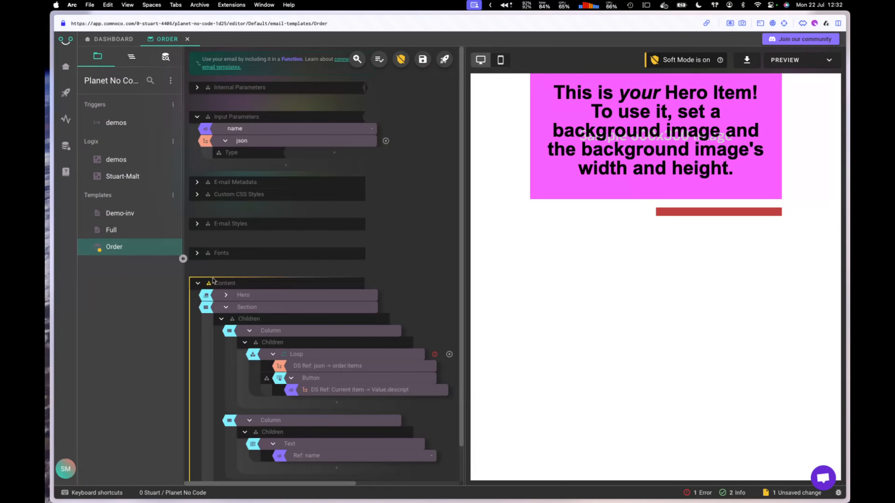
Step: Import Receipt.email.tpl from Downloads (All Files format) as a new email template
{"action": "left_click", "coordinate": [173, 195]}
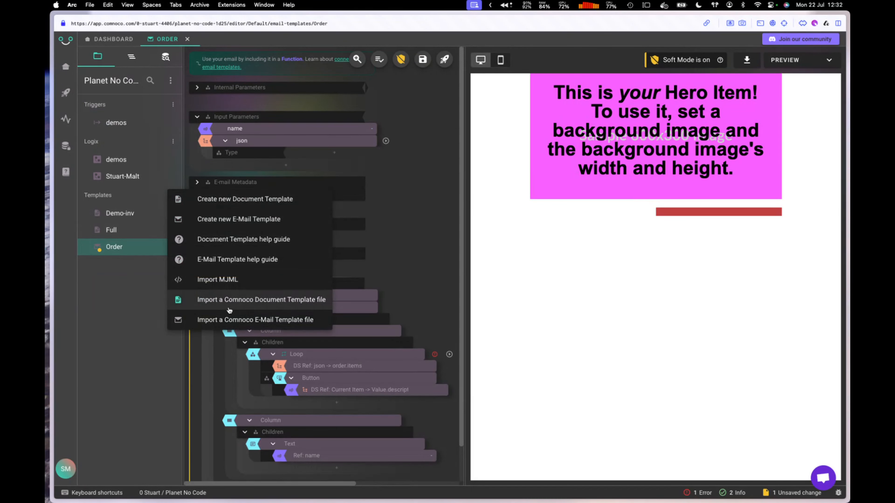
{"action": "left_click", "coordinate": [233, 320]}
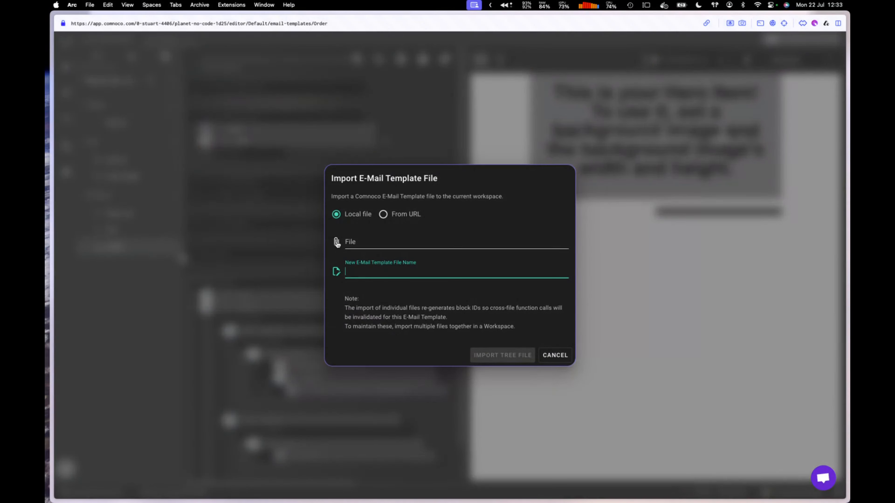
{"action": "left_click", "coordinate": [338, 243]}
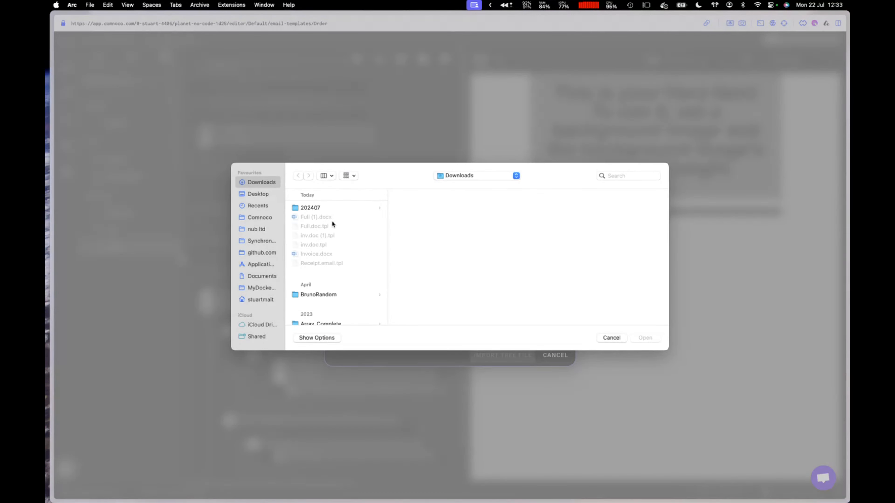
{"action": "left_click", "coordinate": [327, 338]}
{"action": "left_click", "coordinate": [461, 317]}
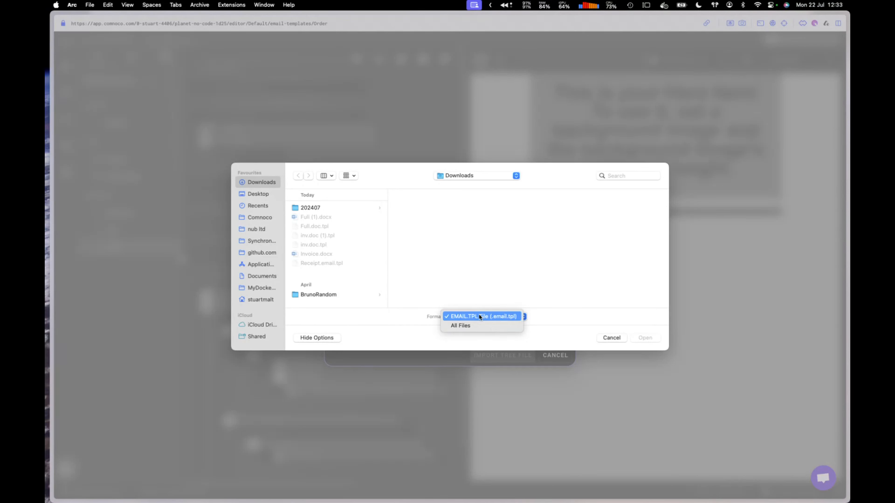
{"action": "left_click", "coordinate": [465, 327]}
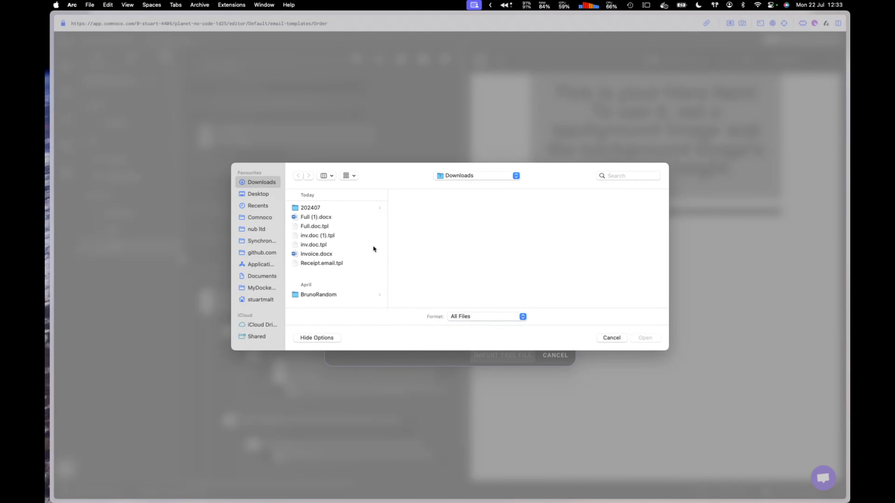
{"action": "left_click", "coordinate": [320, 235]}
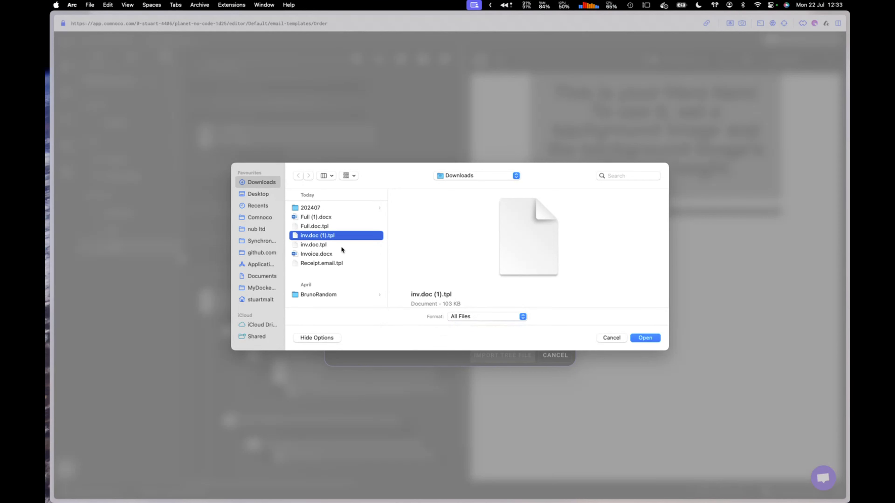
{"action": "left_click", "coordinate": [333, 263]}
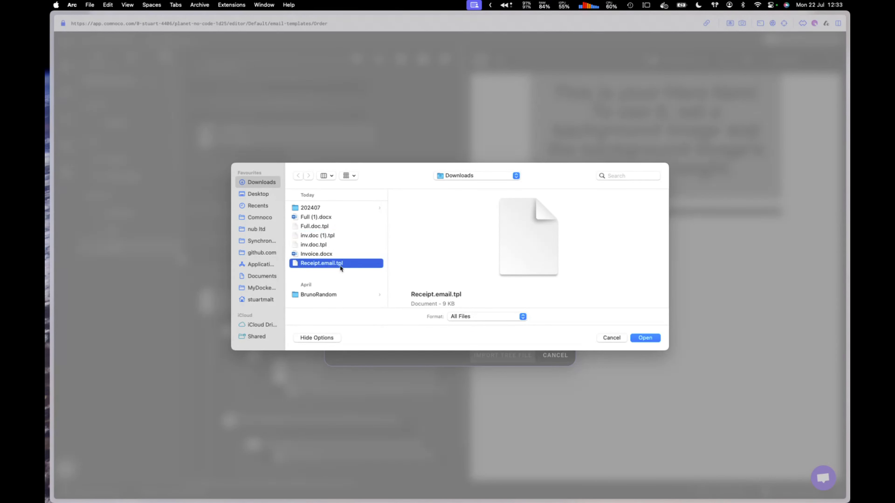
{"action": "left_click", "coordinate": [645, 338]}
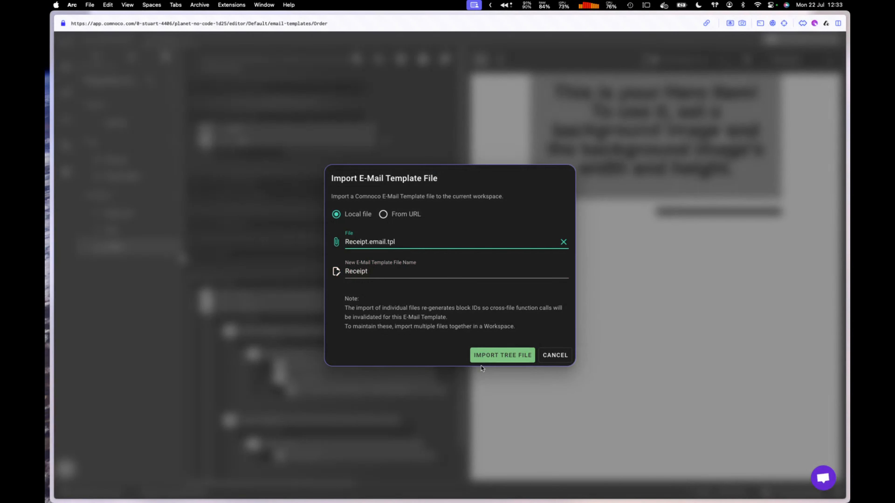
{"action": "left_click", "coordinate": [516, 355]}
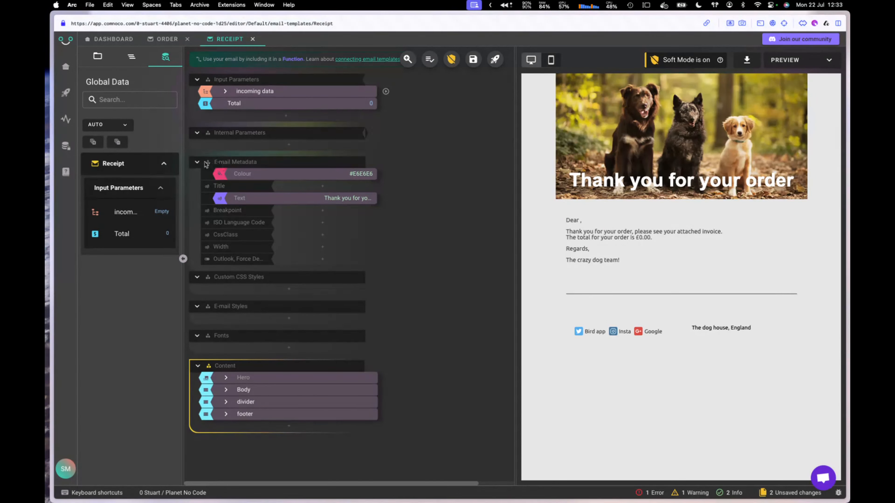
{"action": "left_click", "coordinate": [197, 163]}
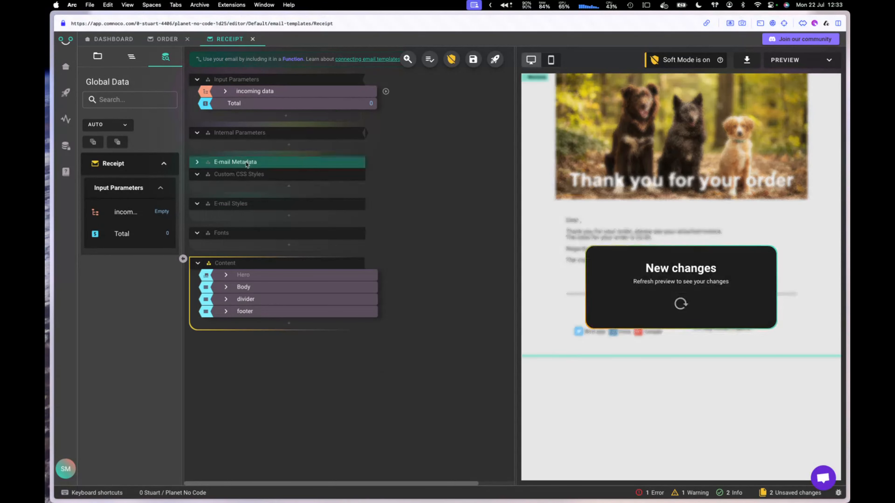
{"action": "left_click", "coordinate": [198, 163]}
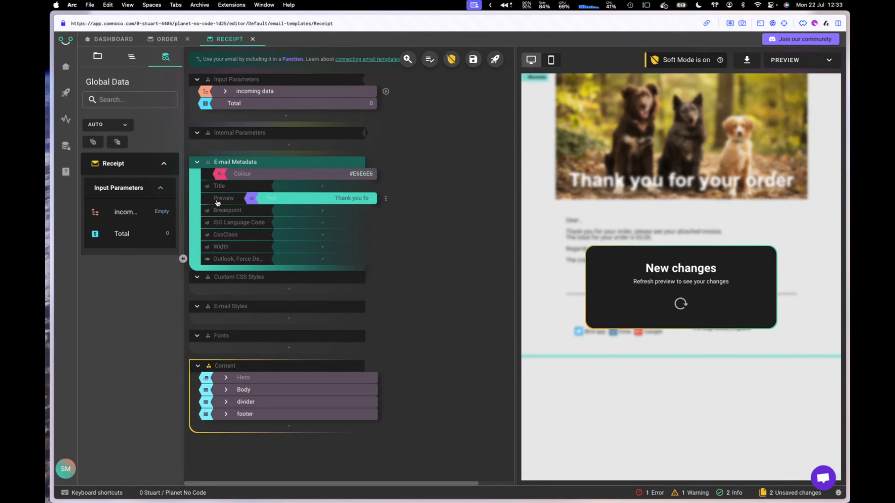
{"action": "left_click", "coordinate": [333, 202]}
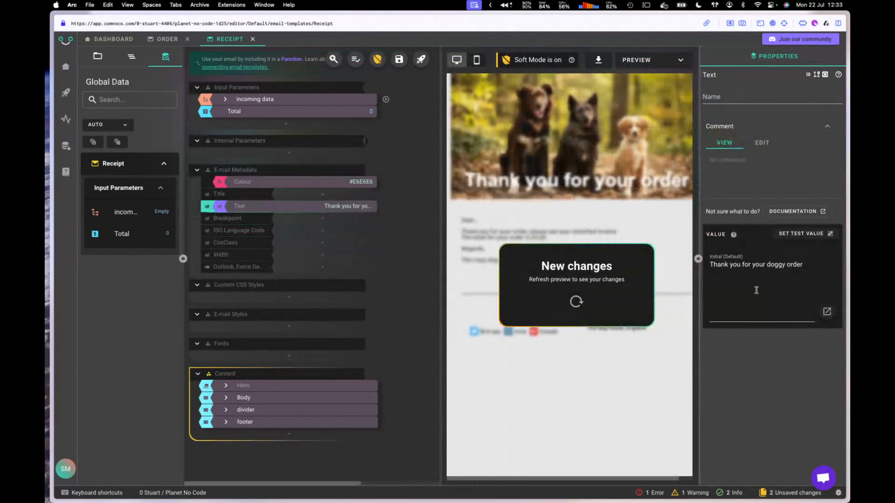
{"action": "left_click_drag", "start_coordinate": [720, 264], "coordinate": [771, 265]}
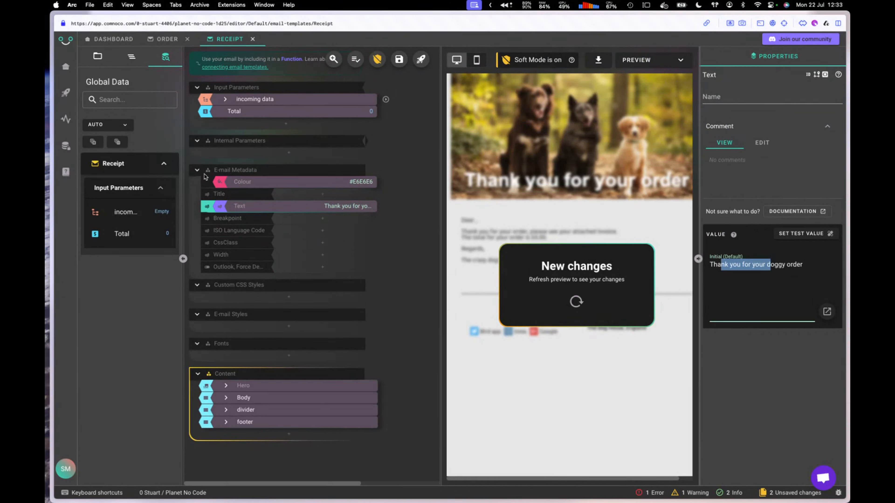
{"action": "left_click", "coordinate": [197, 169]}
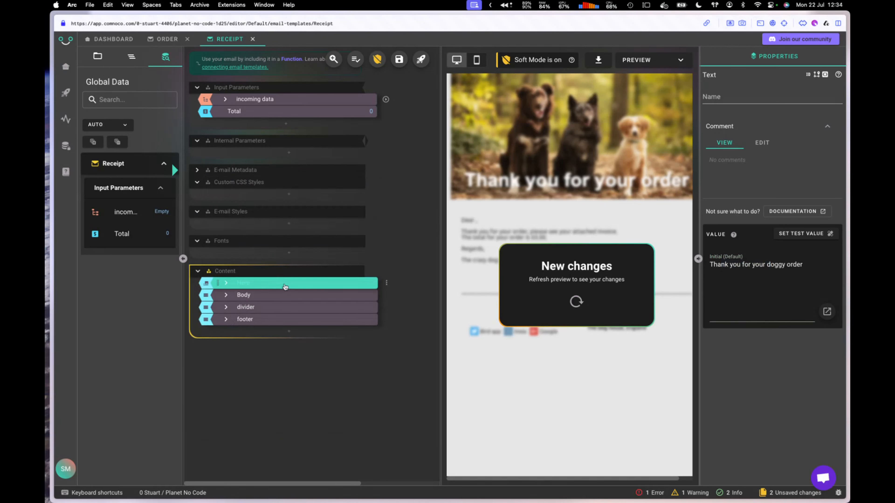
{"action": "left_click", "coordinate": [285, 284]}
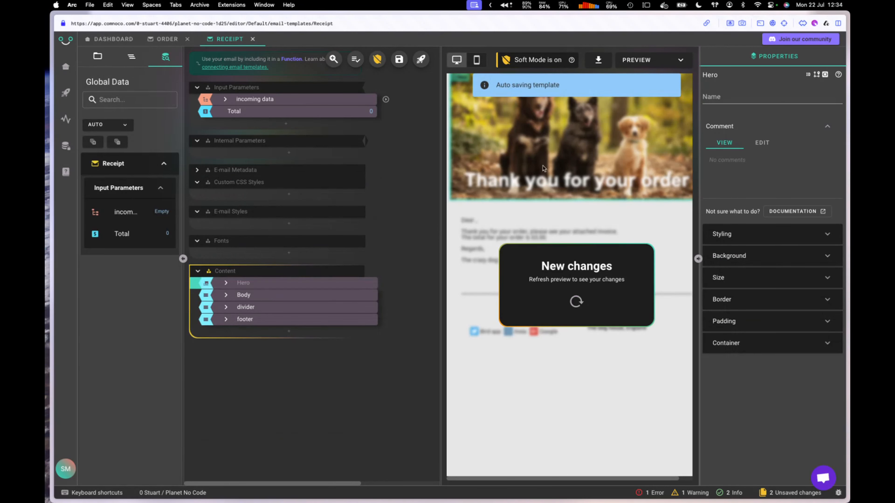
{"action": "mouse_move", "coordinate": [229, 286]}
{"action": "left_mouse_down"}
{"action": "mouse_move", "coordinate": [229, 304]}
{"action": "mouse_move", "coordinate": [226, 284]}
{"action": "left_mouse_up"}
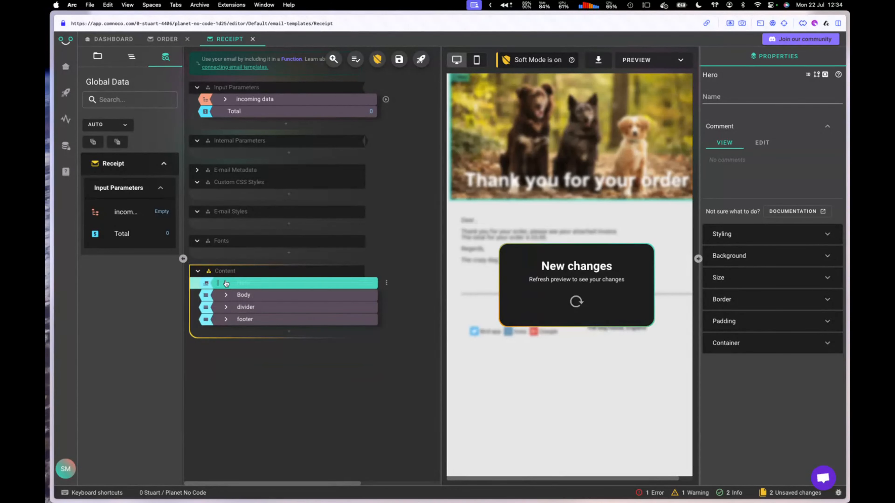
{"action": "left_click", "coordinate": [225, 295]}
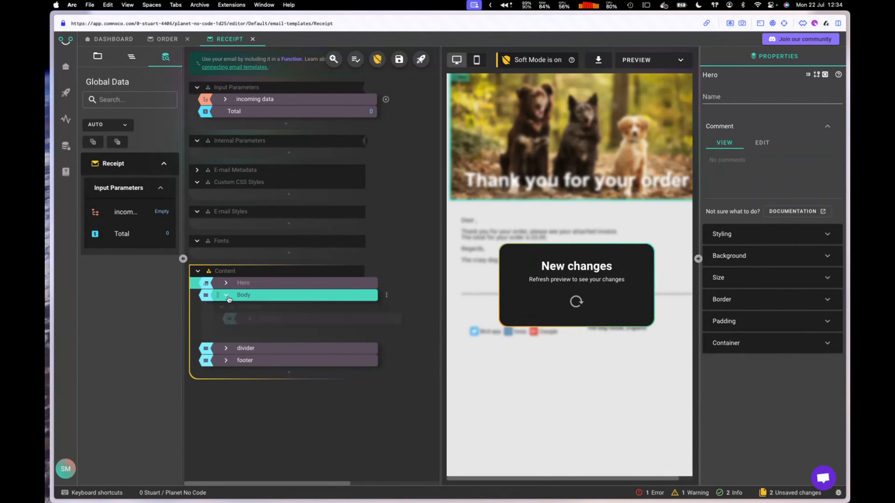
{"action": "left_click", "coordinate": [309, 298]}
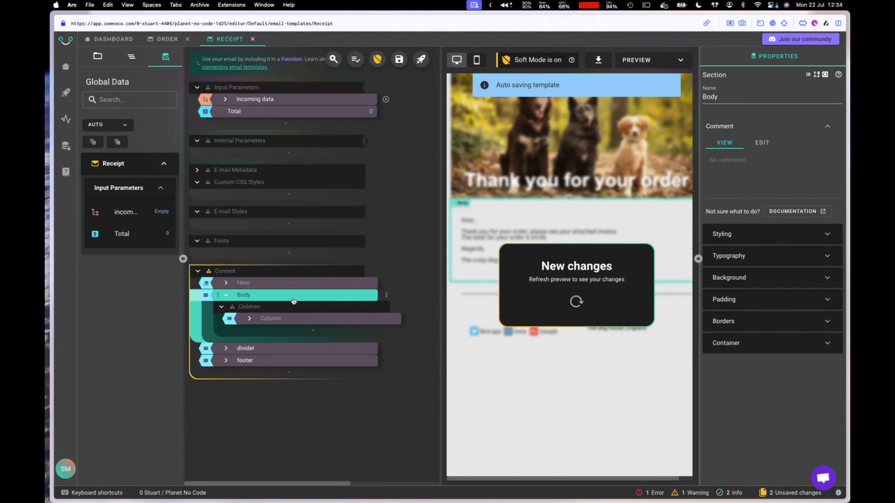
{"action": "left_click", "coordinate": [253, 319]}
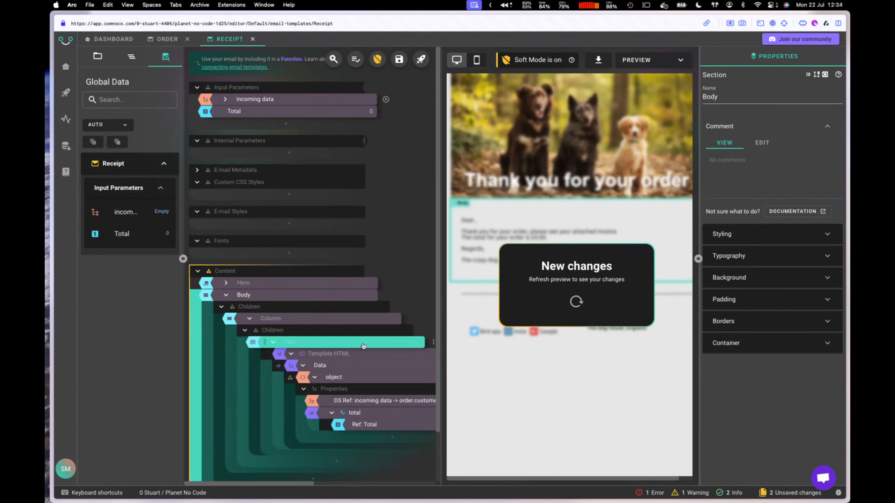
{"action": "left_click", "coordinate": [250, 319]}
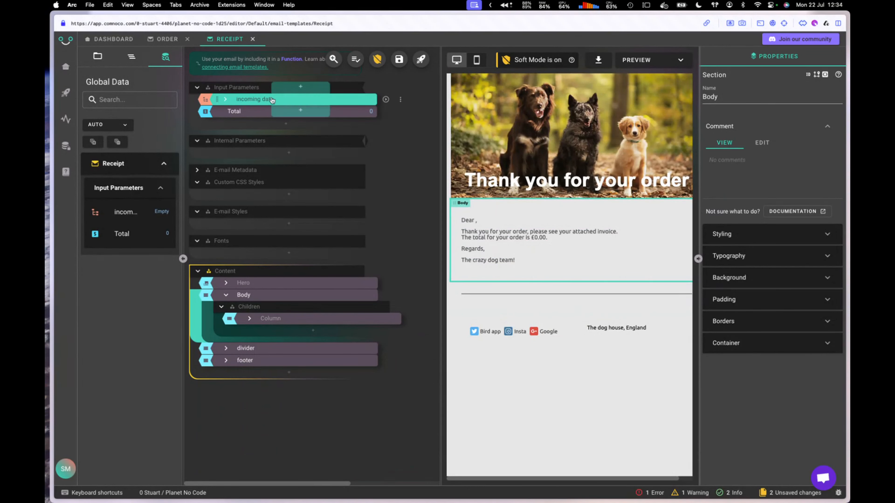
{"action": "left_click", "coordinate": [306, 100]}
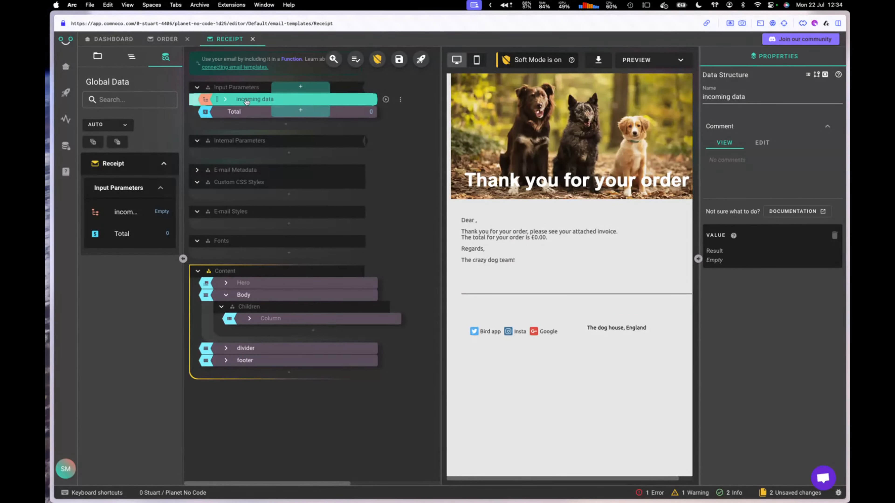
Step: Load the pasted sample order JSON as test data for the incoming data input
{"action": "left_click", "coordinate": [286, 125]}
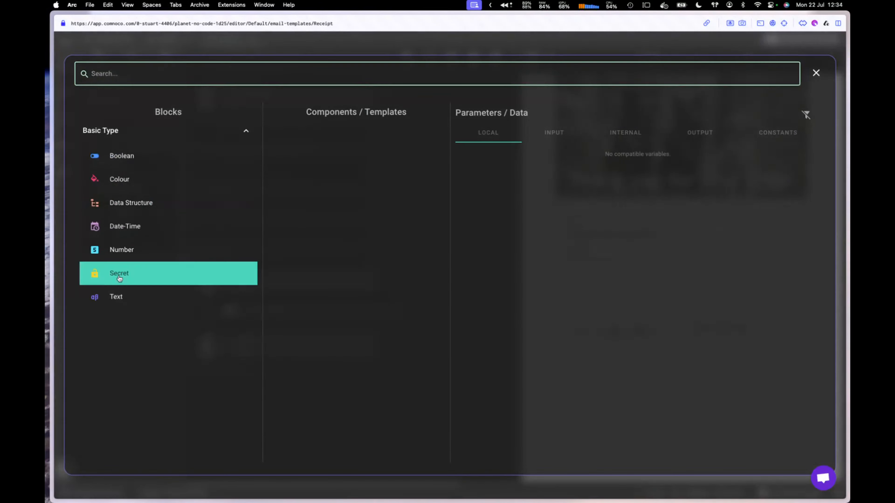
{"action": "left_click", "coordinate": [816, 74]}
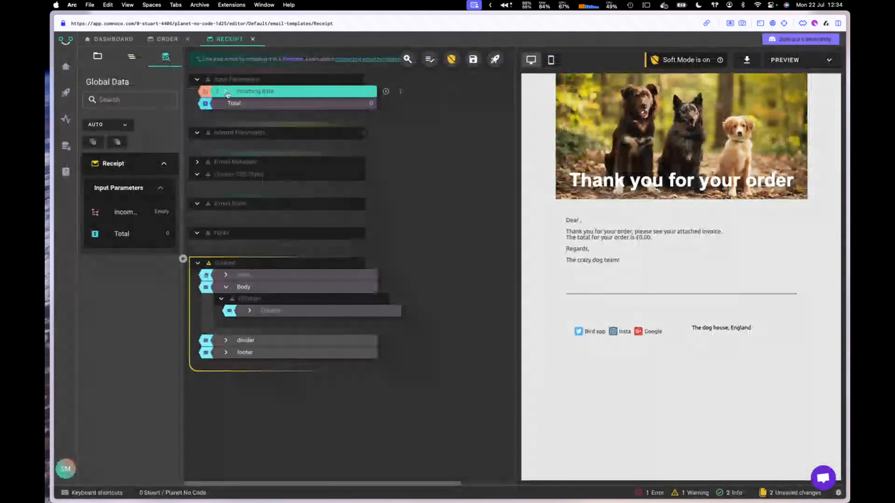
{"action": "left_click", "coordinate": [303, 102]}
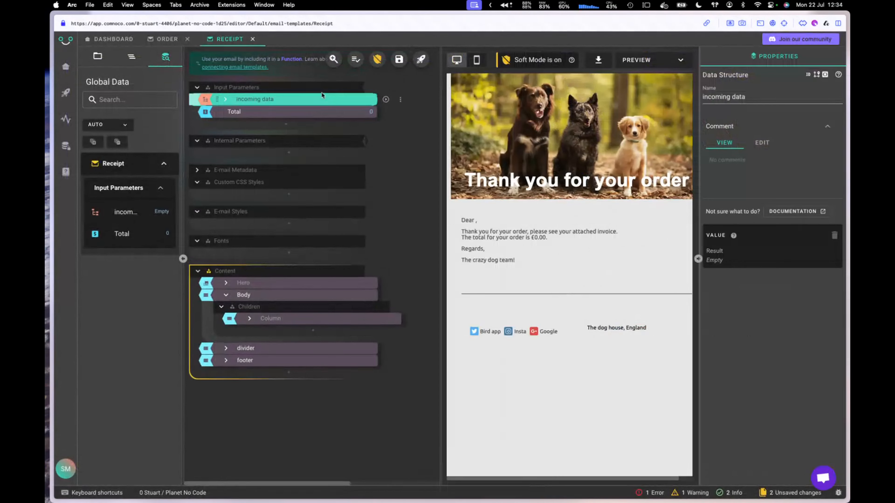
{"action": "right_click", "coordinate": [305, 103]}
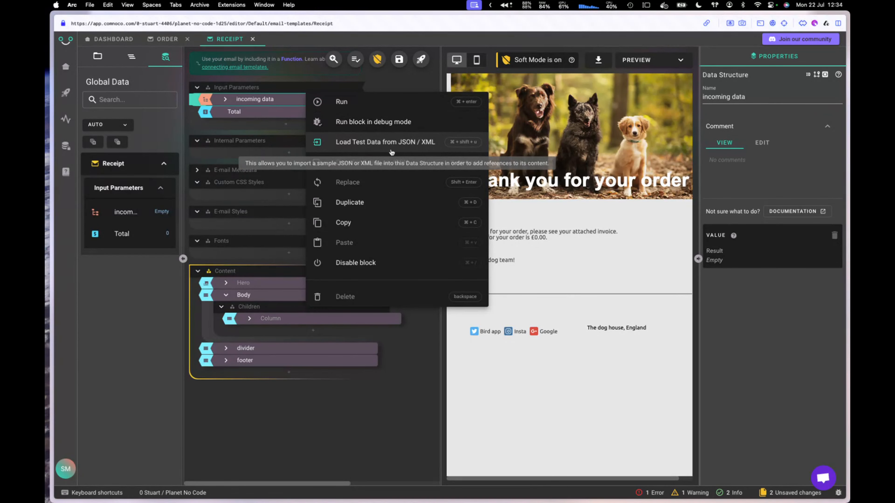
{"action": "left_click", "coordinate": [362, 148]}
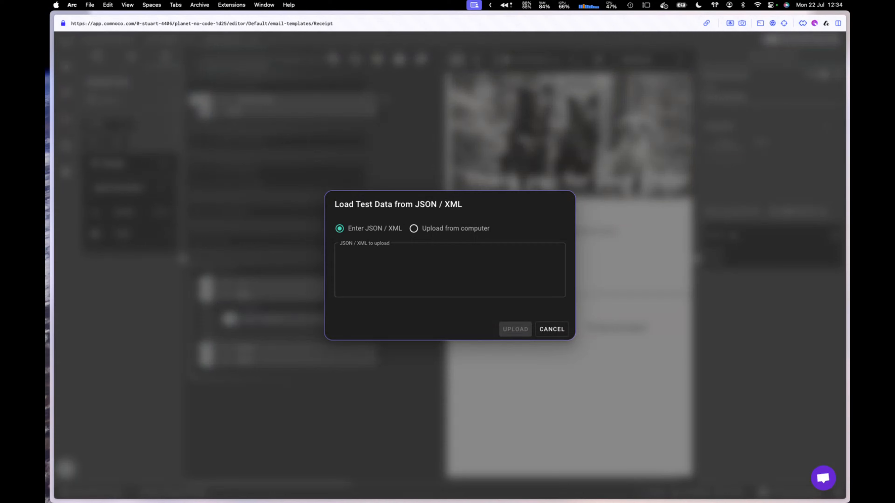
{"action": "left_click", "coordinate": [368, 266]}
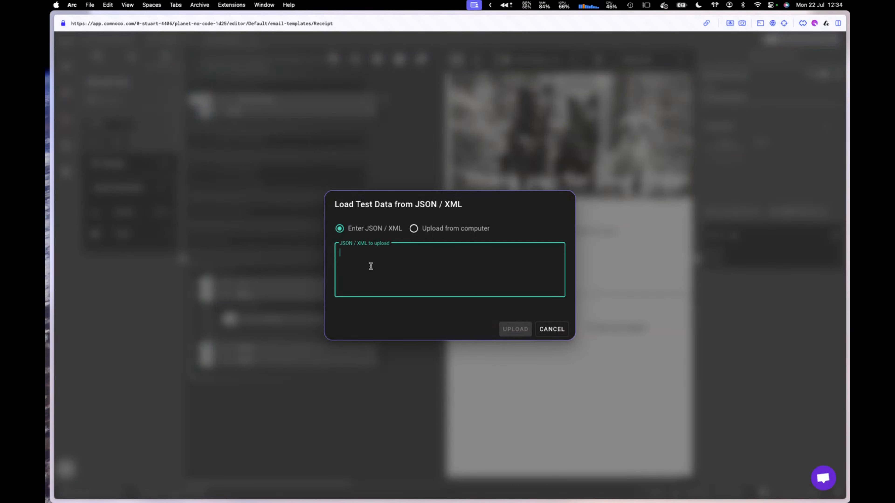
{"action": "key", "text": "super+v"}
{"action": "left_click", "coordinate": [514, 464]}
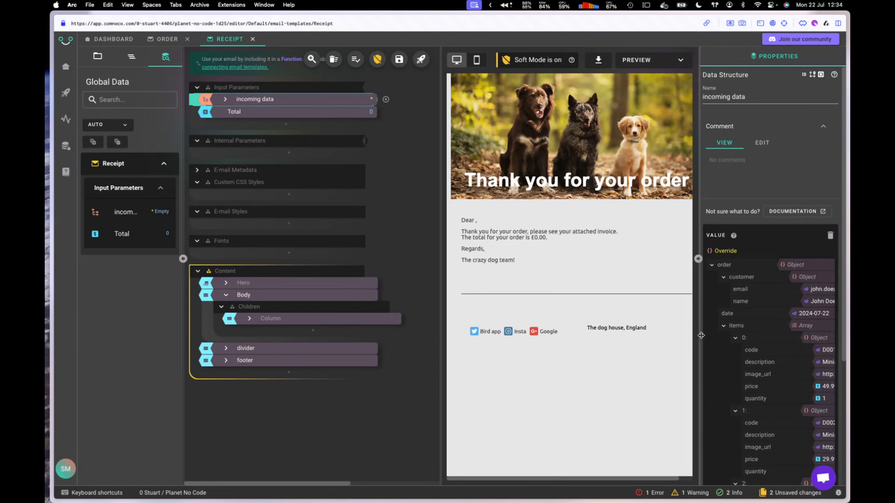
Step: Review the loaded order data and refresh the preview so it greets the customer by name
{"action": "left_click_drag", "start_coordinate": [700, 333], "coordinate": [608, 330]}
{"action": "left_click", "coordinate": [633, 327]}
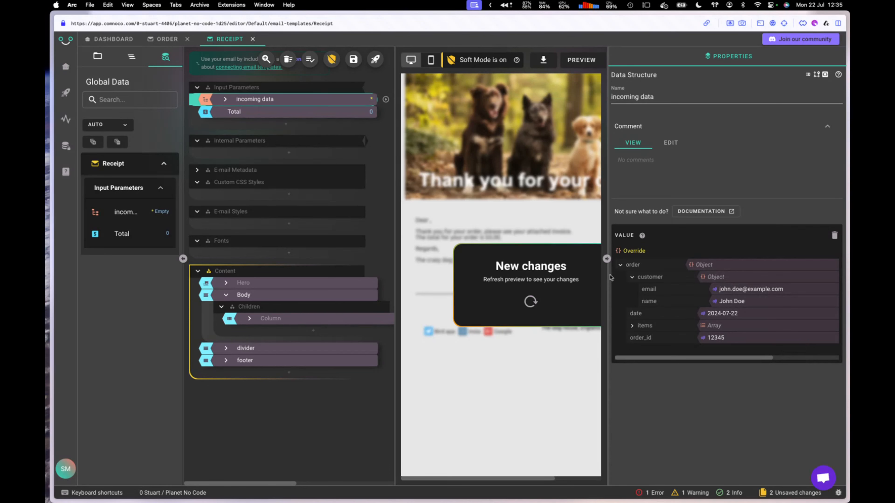
{"action": "left_click_drag", "start_coordinate": [608, 276], "coordinate": [711, 278]}
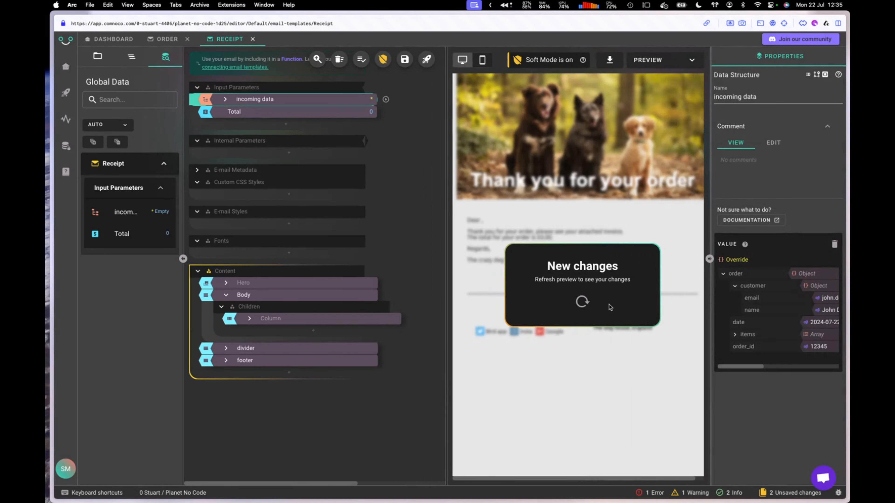
{"action": "left_click", "coordinate": [583, 303]}
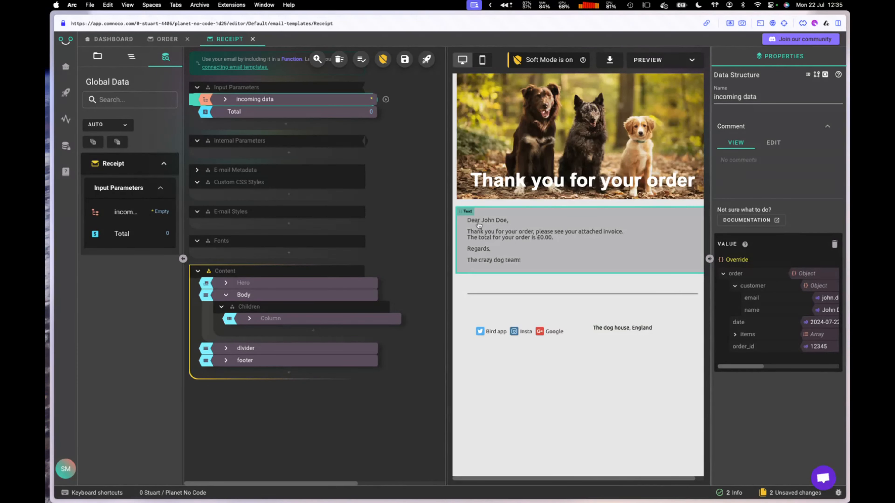
Step: Review the {{.name}} and {{.total}} placeholders in the Template HTML code editor without changes
{"action": "left_click", "coordinate": [249, 319]}
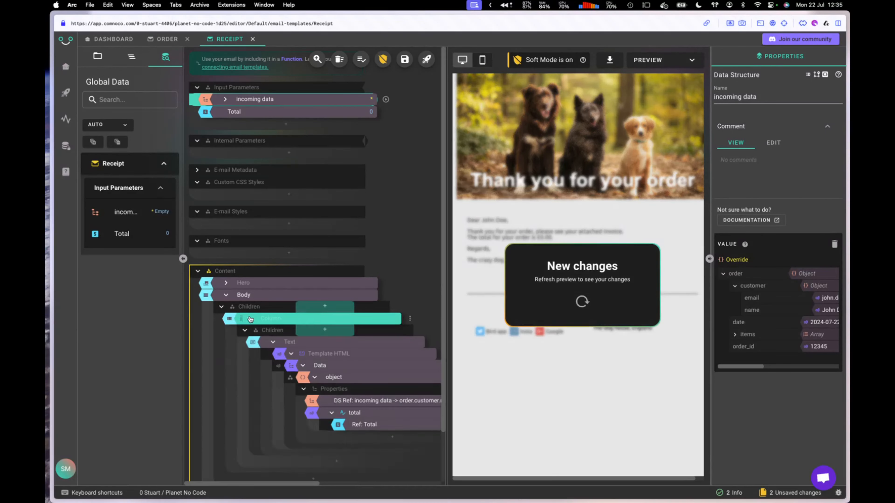
{"action": "left_click", "coordinate": [346, 355]}
{"action": "left_click", "coordinate": [303, 365]}
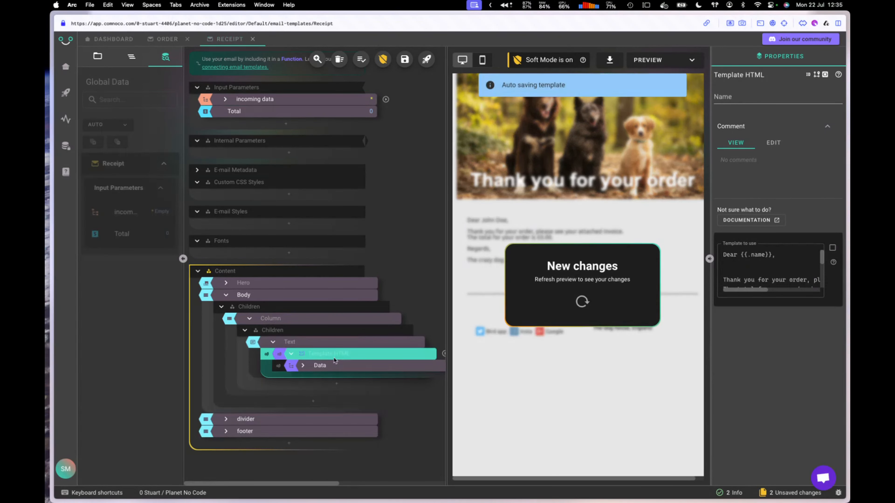
{"action": "left_click", "coordinate": [743, 265]}
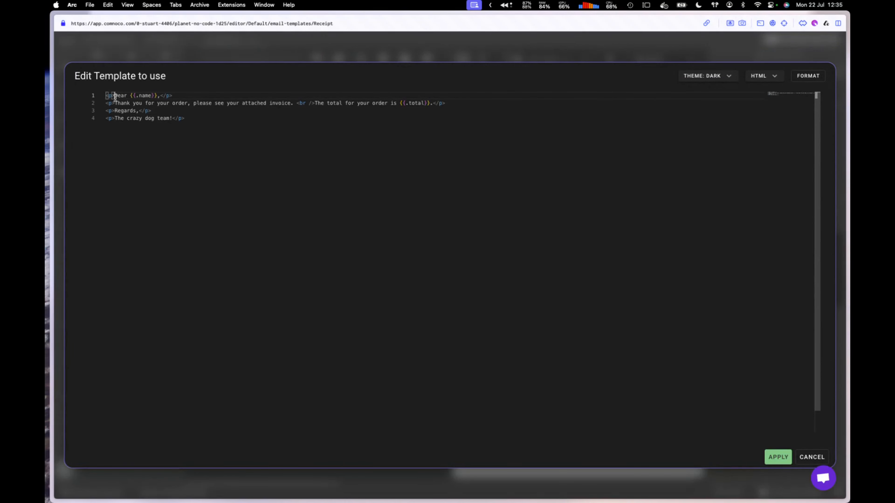
{"action": "left_click_drag", "start_coordinate": [115, 96], "coordinate": [145, 95]}
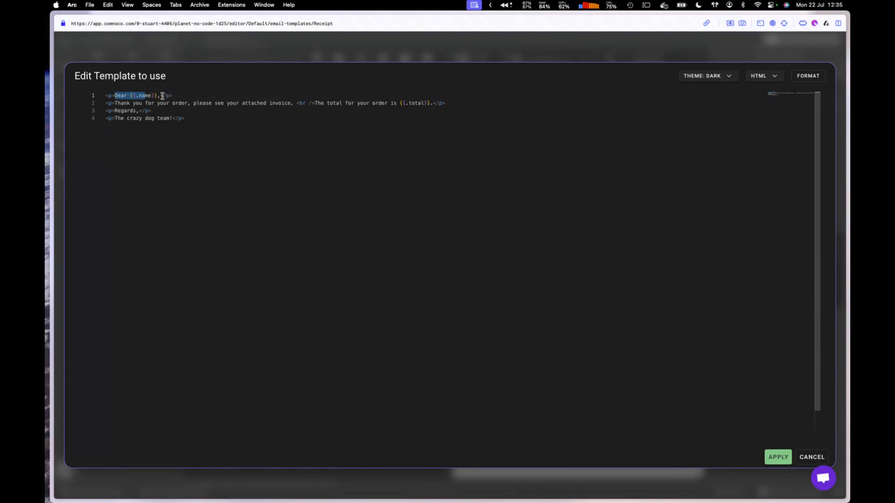
{"action": "left_click", "coordinate": [162, 95]}
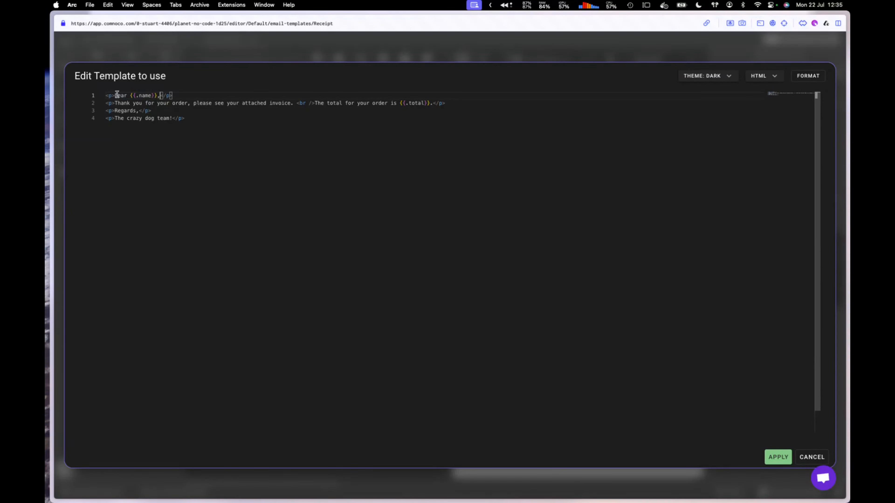
{"action": "left_click_drag", "start_coordinate": [129, 95], "coordinate": [160, 94]}
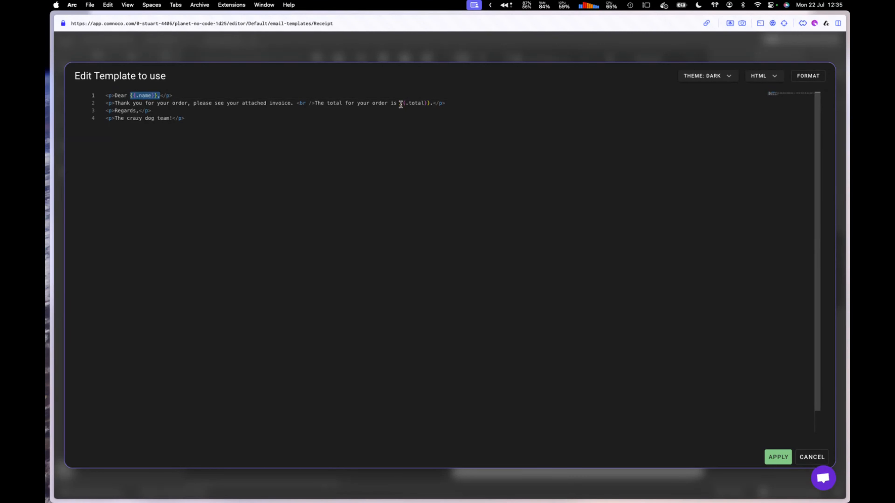
{"action": "left_click_drag", "start_coordinate": [401, 104], "coordinate": [424, 103]}
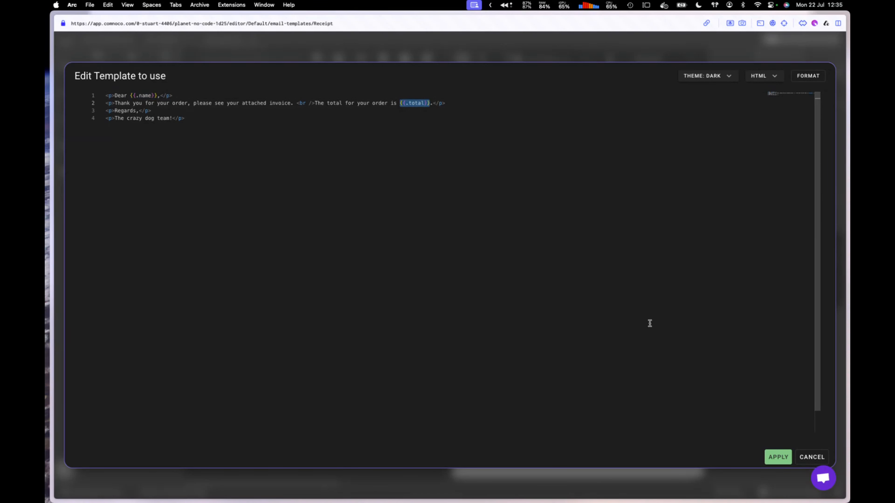
{"action": "left_click", "coordinate": [816, 458]}
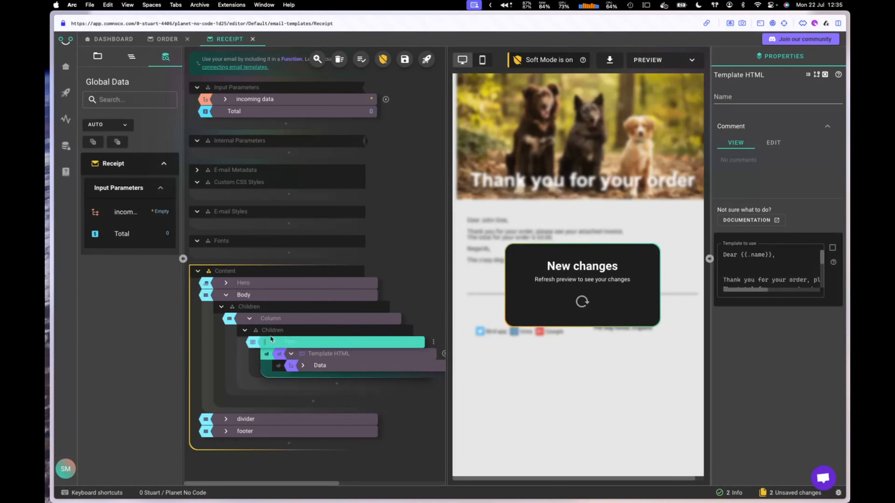
Step: Expand the Data node to show its name and total references, and hide the Global Data panel
{"action": "left_click", "coordinate": [302, 367]}
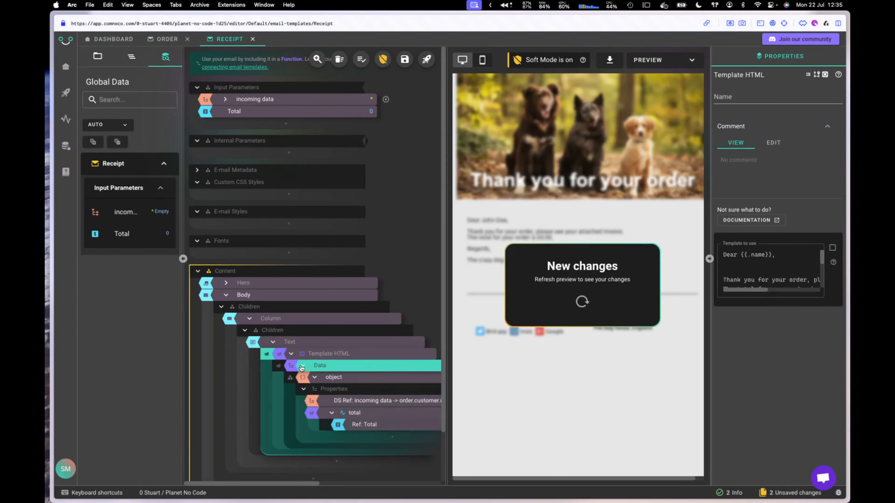
{"action": "left_click", "coordinate": [331, 413]}
{"action": "left_click_drag", "start_coordinate": [305, 486], "coordinate": [342, 486]}
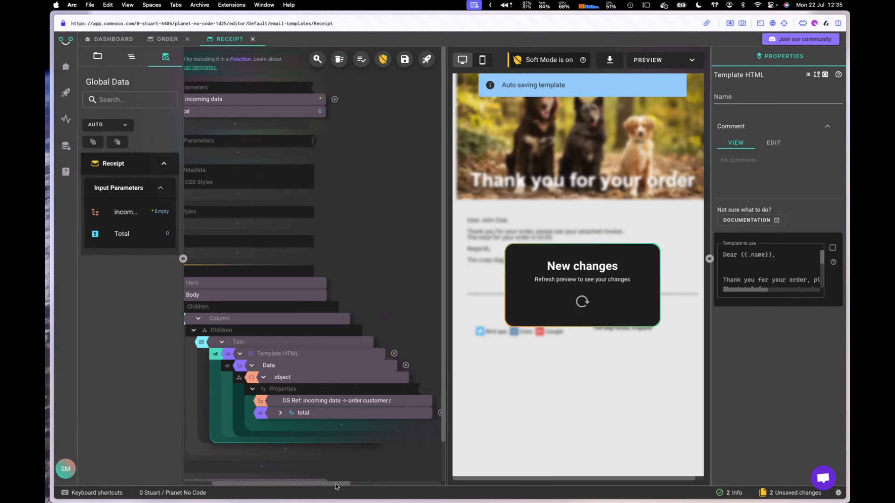
{"action": "left_click", "coordinate": [183, 259]}
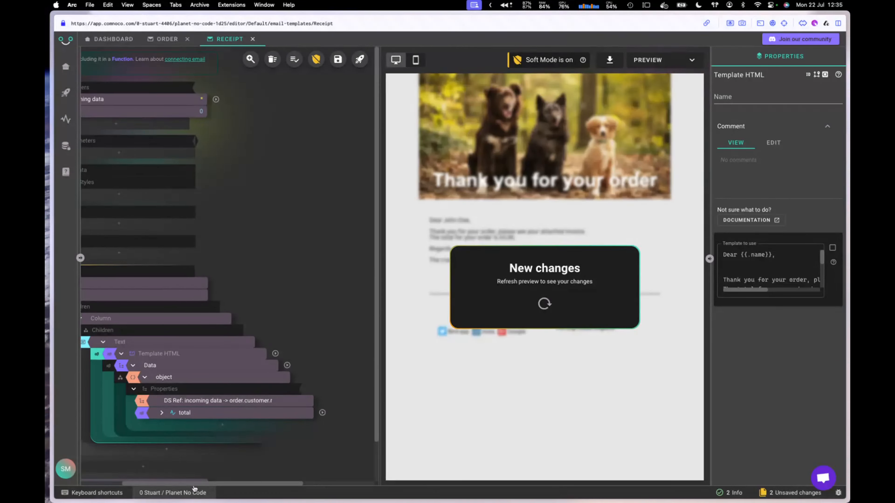
Step: Widen the canvas to fit the Text block tree and inspect the total value's properties
{"action": "left_click_drag", "start_coordinate": [380, 374], "coordinate": [436, 374]}
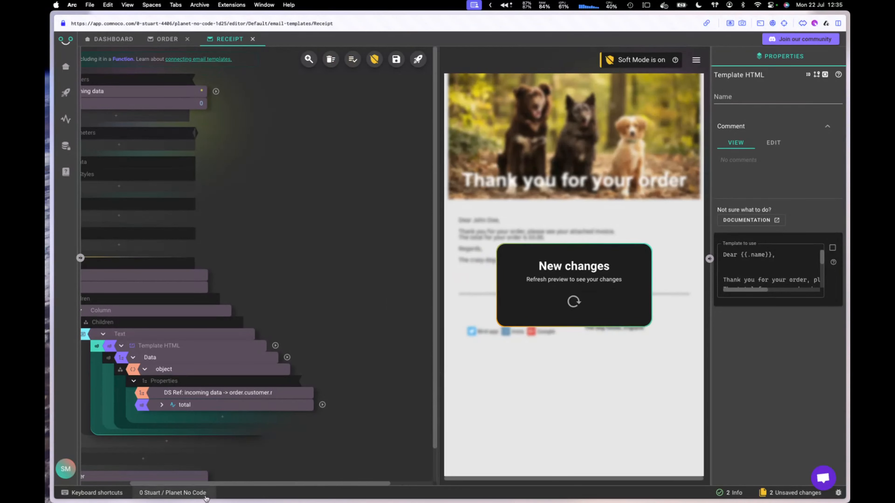
{"action": "scroll", "coordinate": [123, 481], "scroll_direction": "left", "scroll_amount": 4}
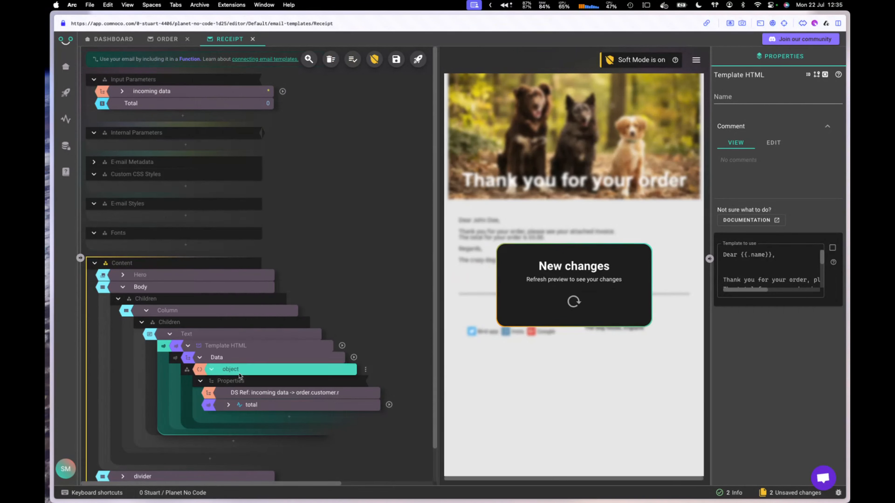
{"action": "left_click", "coordinate": [290, 422]}
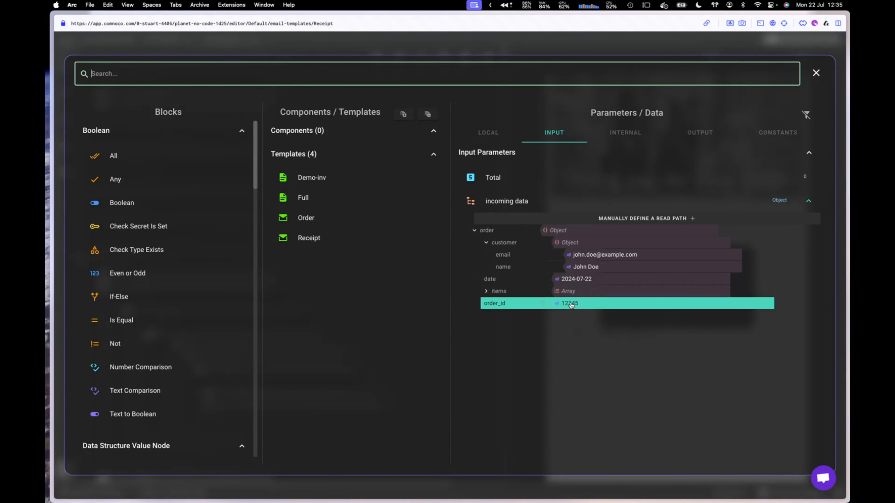
{"action": "left_click", "coordinate": [815, 73]}
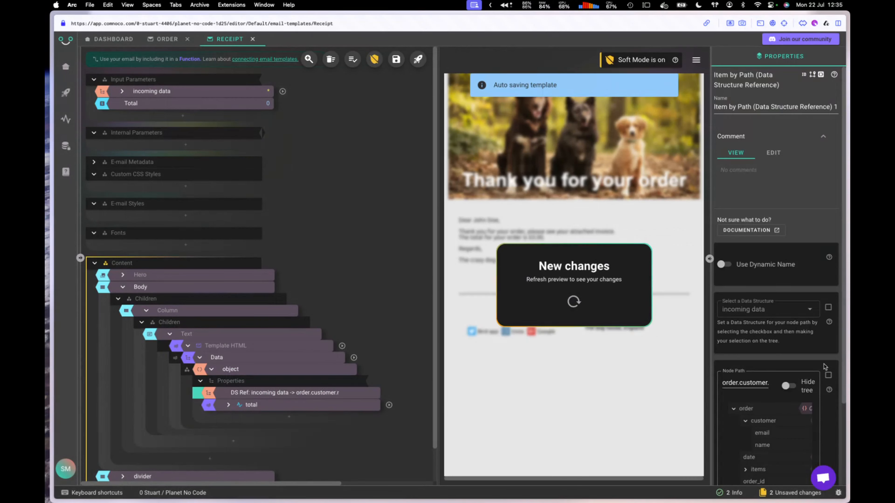
{"action": "scroll", "coordinate": [811, 353], "scroll_direction": "down", "scroll_amount": 3}
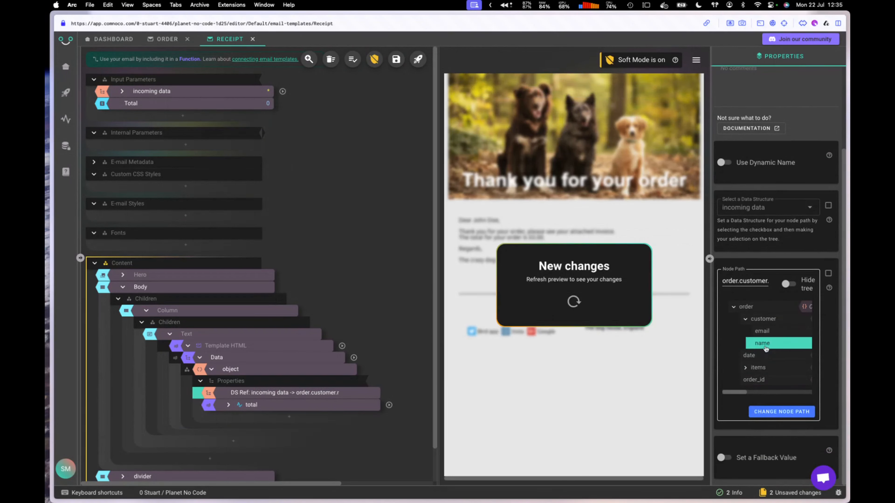
{"action": "left_click", "coordinate": [267, 408]}
Step: Add a Format Number as Text block styled as Currency, fed by Ref: Total
{"action": "left_click", "coordinate": [288, 419]}
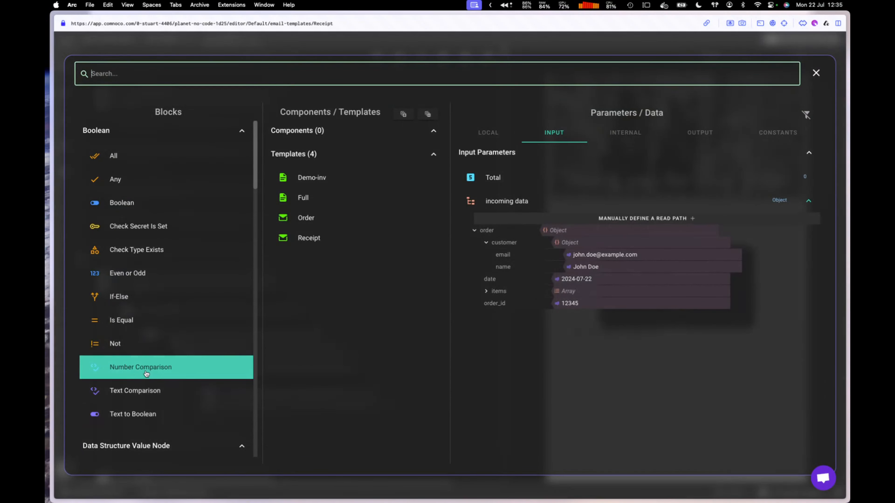
{"action": "type", "text": "for"}
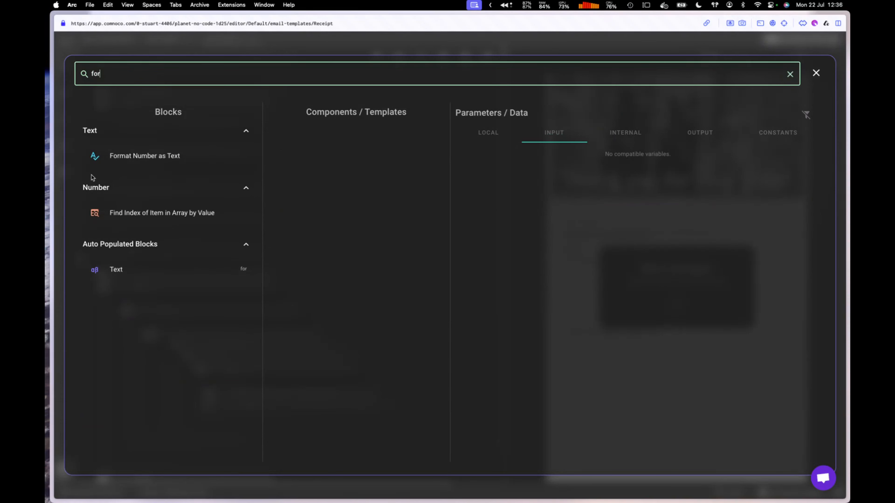
{"action": "left_click", "coordinate": [160, 156]}
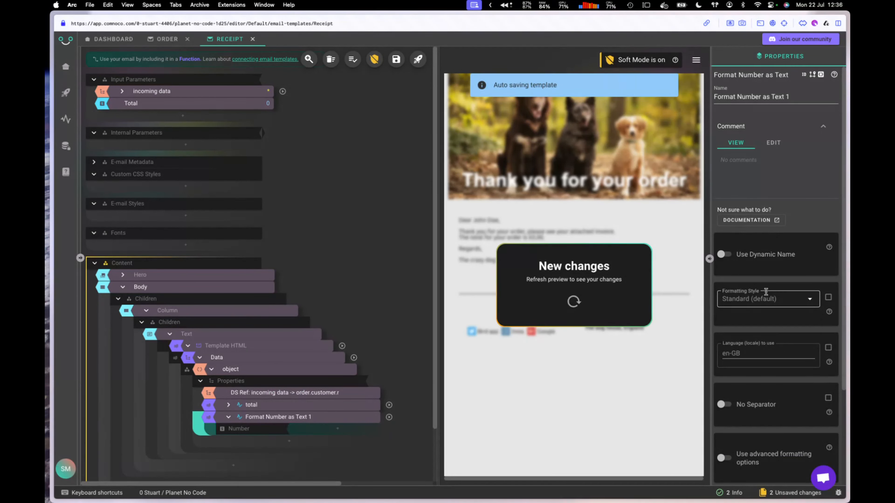
{"action": "left_click", "coordinate": [783, 299]}
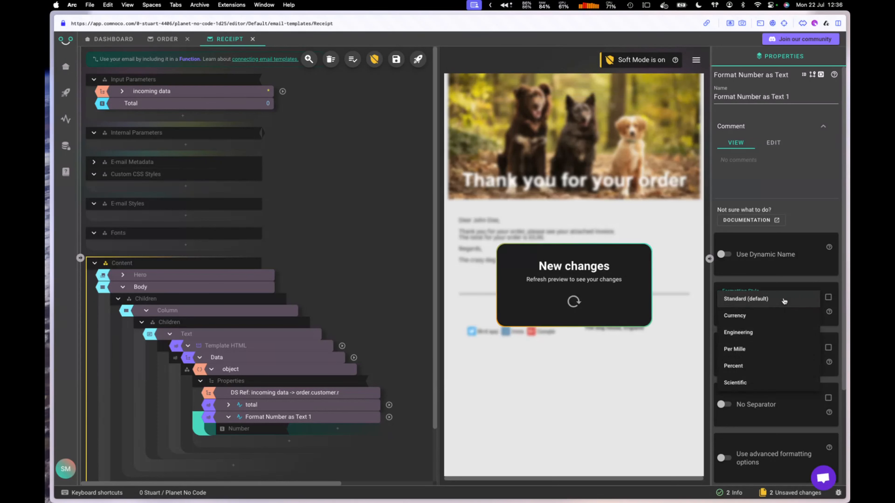
{"action": "left_click", "coordinate": [746, 316]}
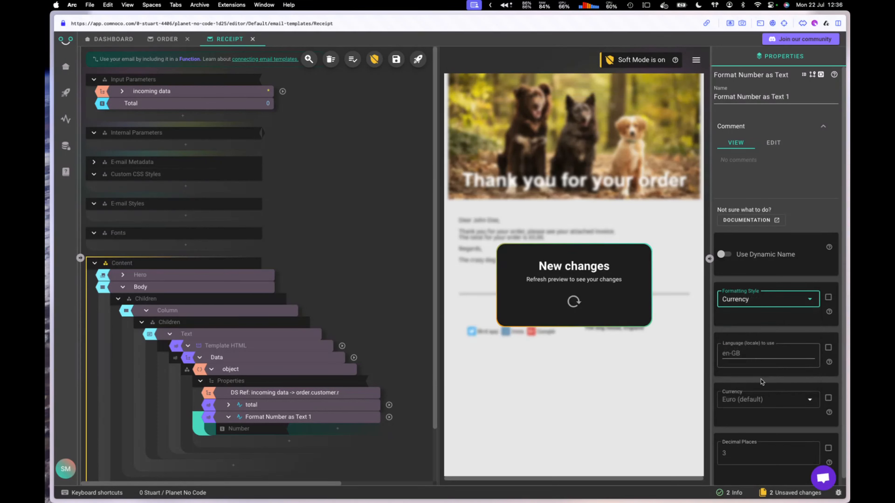
{"action": "left_click", "coordinate": [731, 453]}
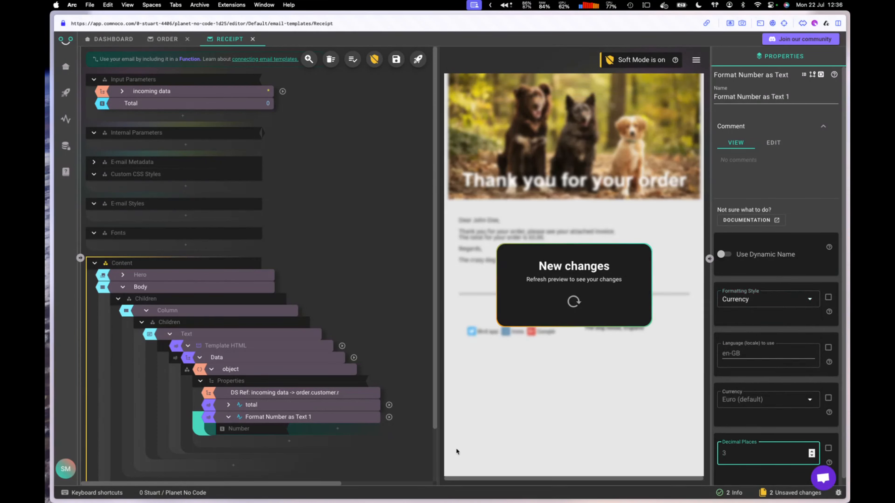
{"action": "left_click", "coordinate": [326, 431]}
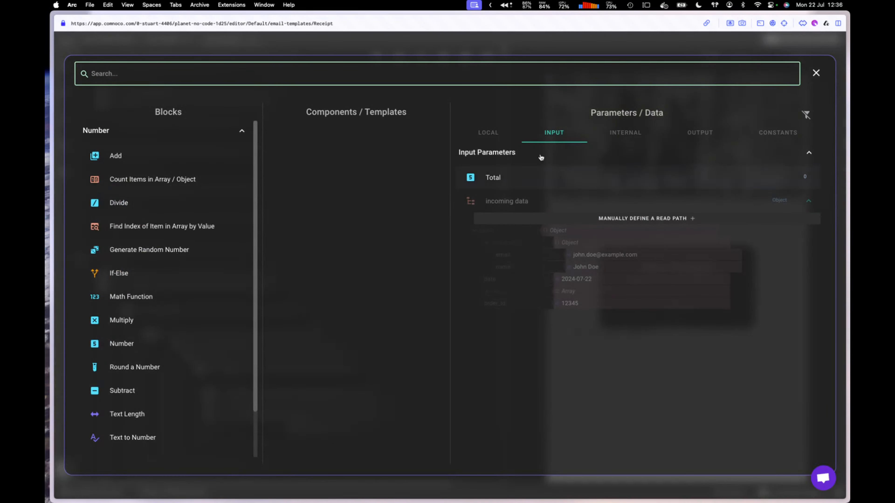
{"action": "left_click", "coordinate": [529, 177]}
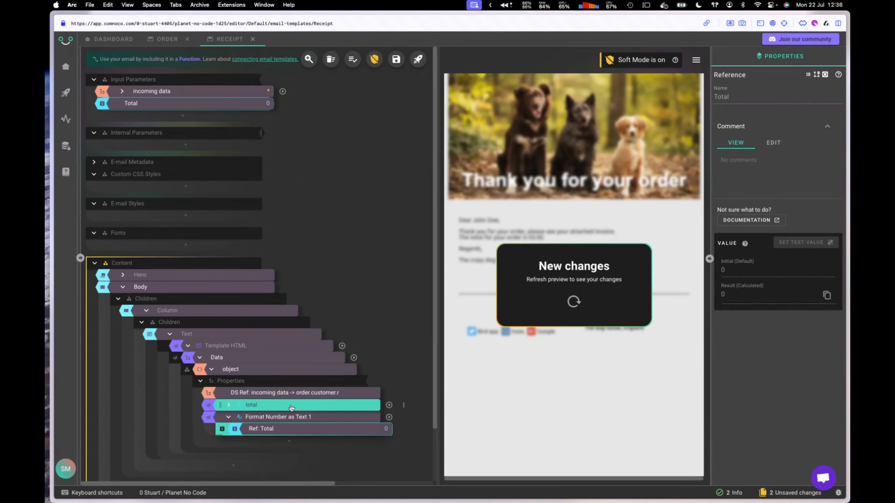
Step: Put the formatter in place of total and refresh the preview to show £0.00
{"action": "left_click", "coordinate": [287, 422]}
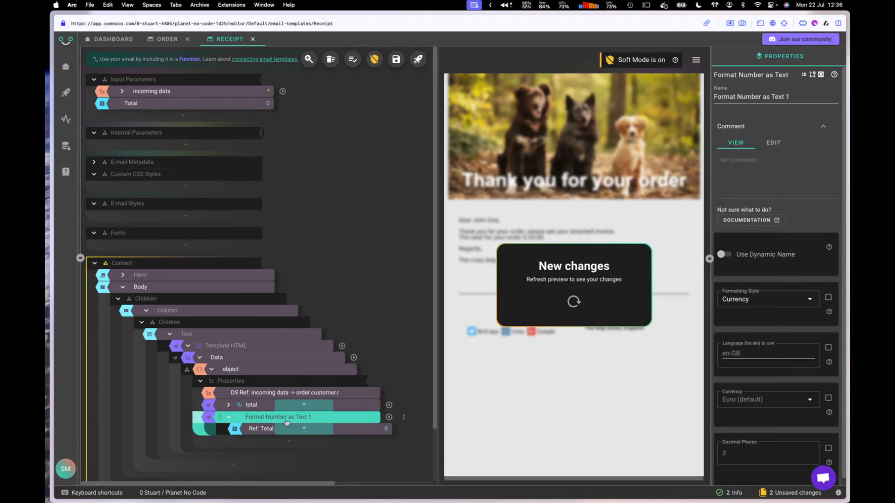
{"action": "left_click_drag", "start_coordinate": [287, 422], "coordinate": [275, 409]}
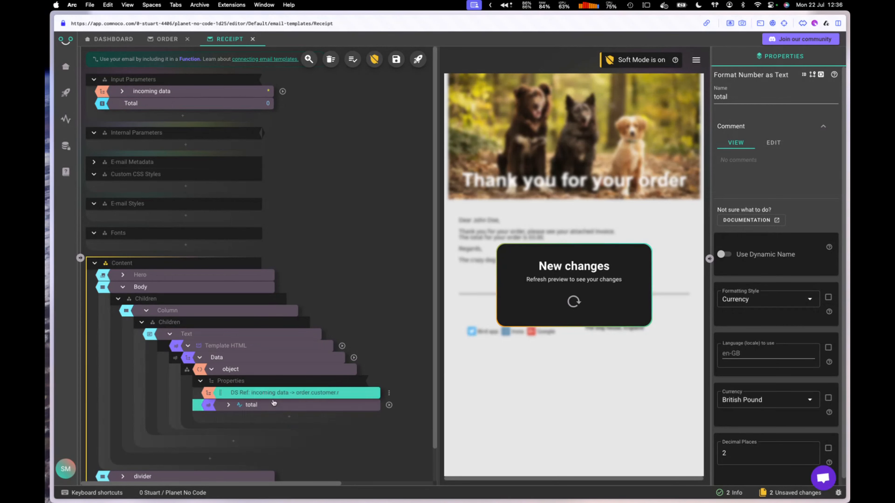
{"action": "left_click", "coordinate": [574, 302]}
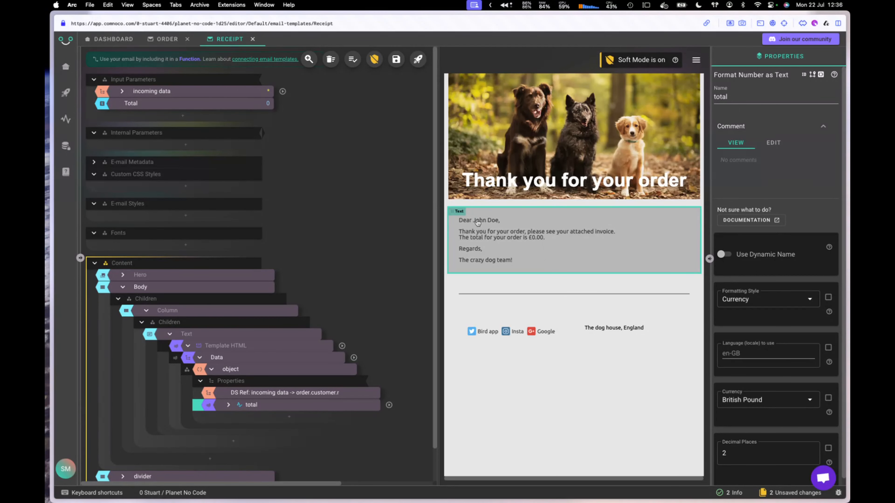
{"action": "left_click", "coordinate": [148, 103]}
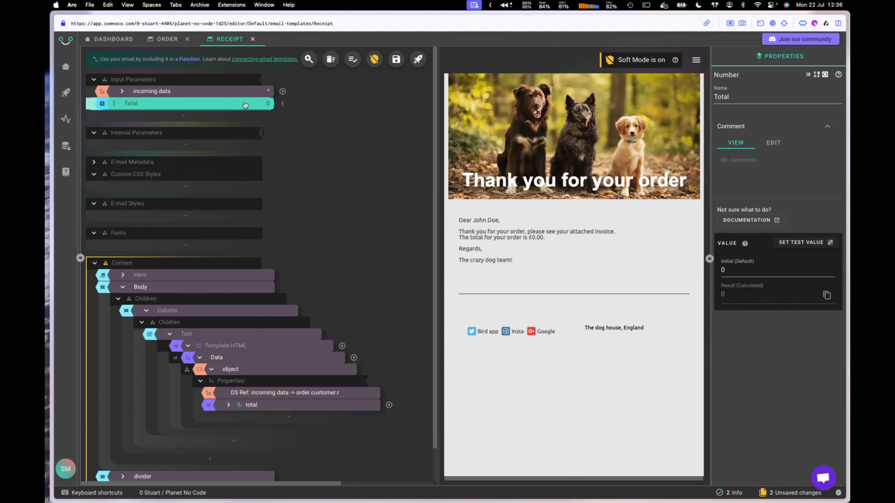
Step: Give Total a 23.222 test value, save the receipt template, and go to the dashboard
{"action": "left_click", "coordinate": [802, 243]}
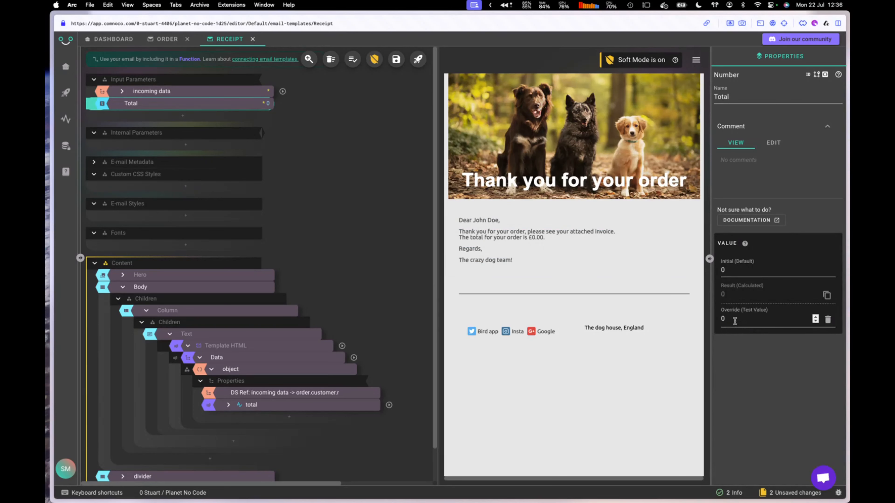
{"action": "type", "text": "2"}
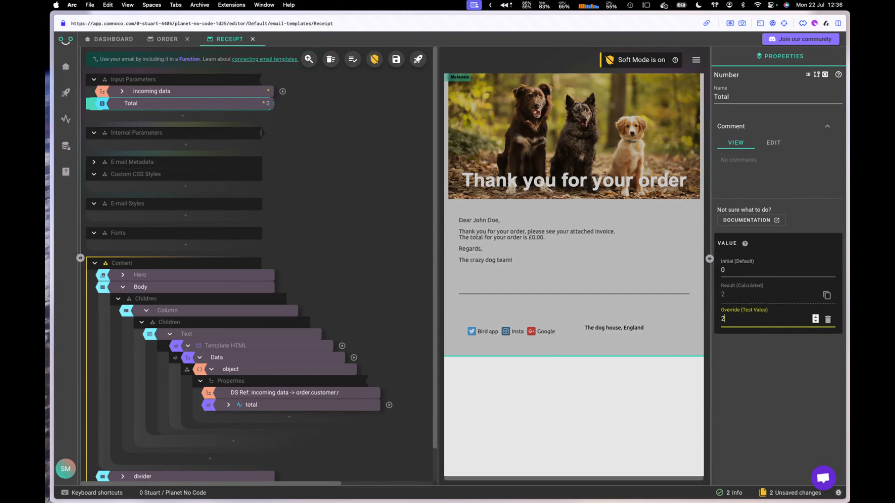
{"action": "type", "text": "3."}
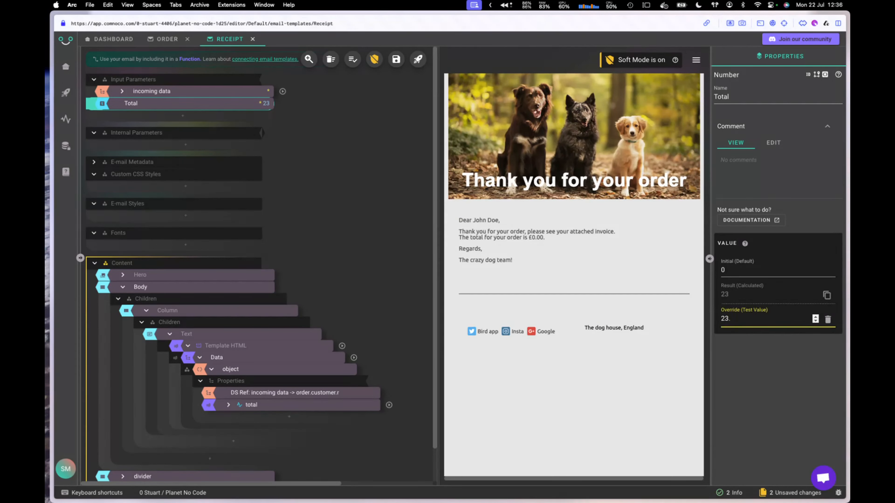
{"action": "type", "text": "222"}
{"action": "left_click", "coordinate": [198, 358]}
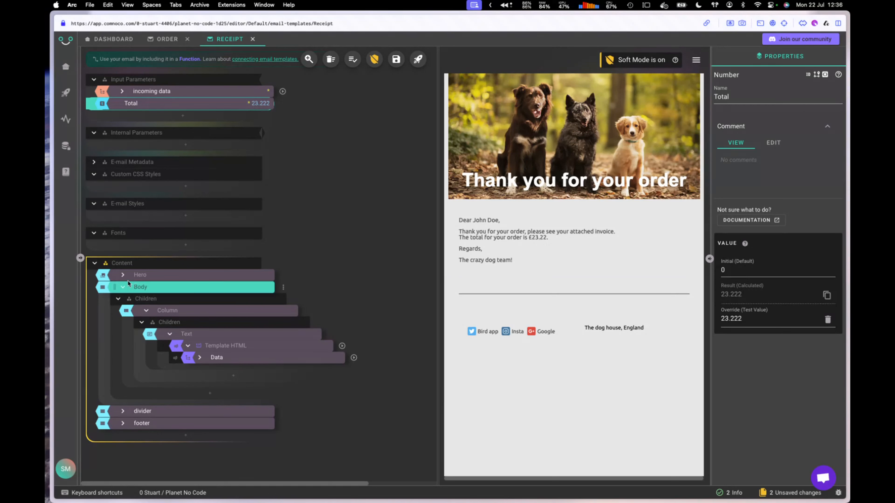
{"action": "left_click", "coordinate": [122, 288]}
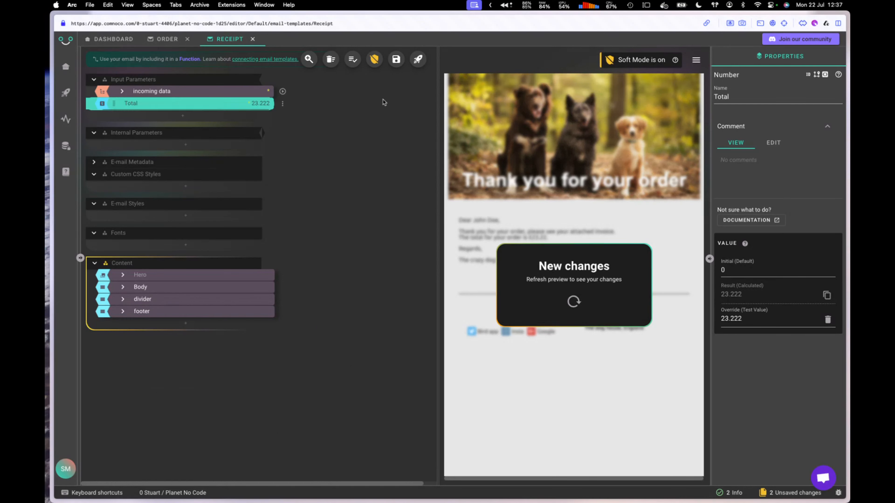
{"action": "left_click", "coordinate": [395, 66]}
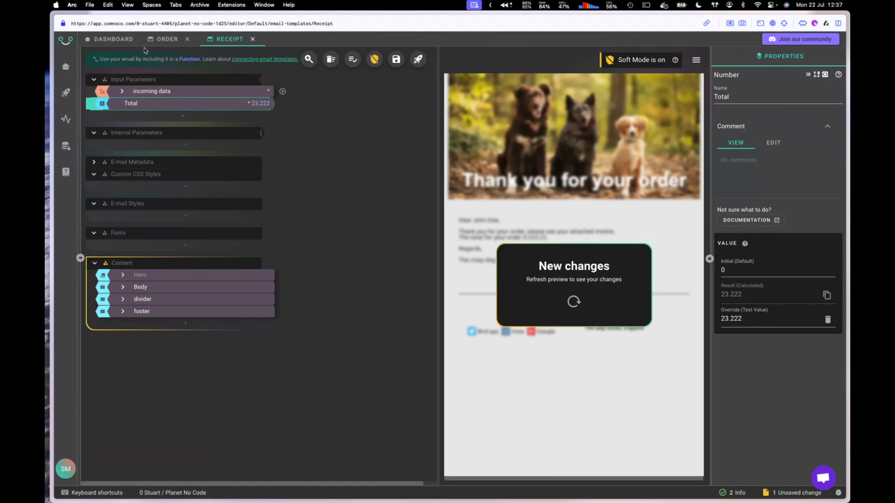
{"action": "left_click", "coordinate": [115, 39]}
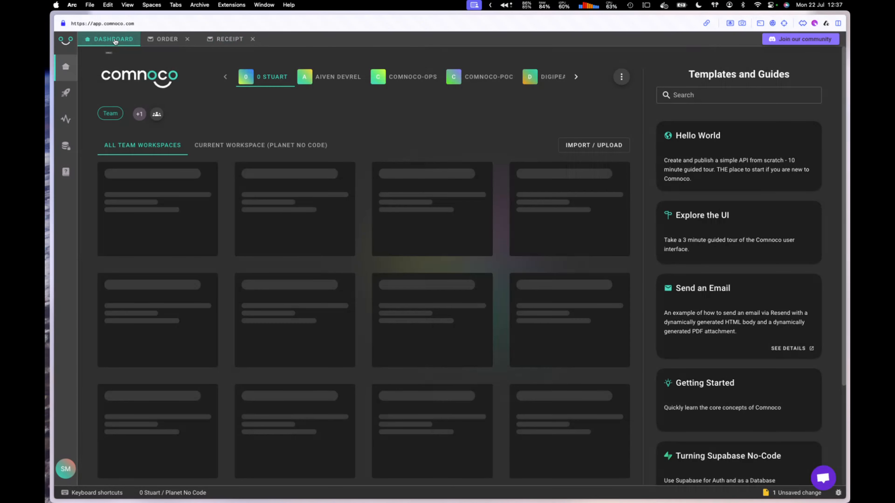
Step: Create a new function collection named 'email' in the Planet No Code workspace
{"action": "left_click", "coordinate": [201, 145]}
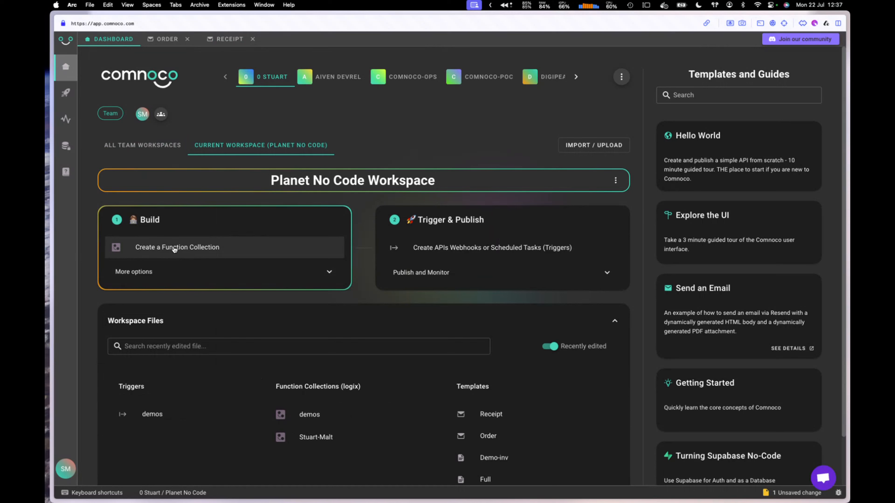
{"action": "left_click", "coordinate": [190, 249]}
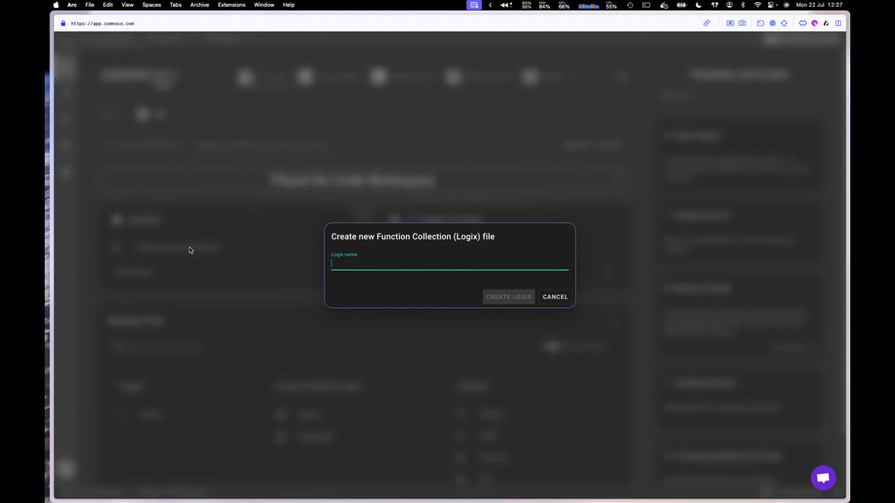
{"action": "type", "text": "email"}
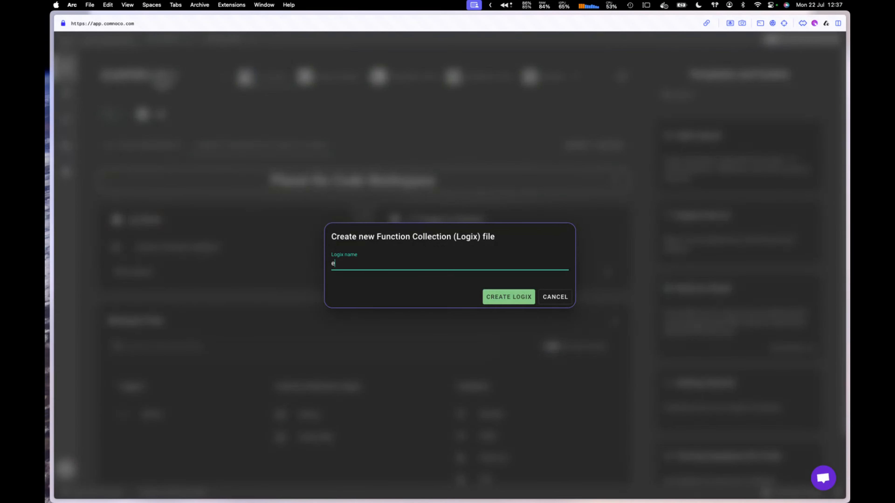
{"action": "left_click", "coordinate": [486, 302]}
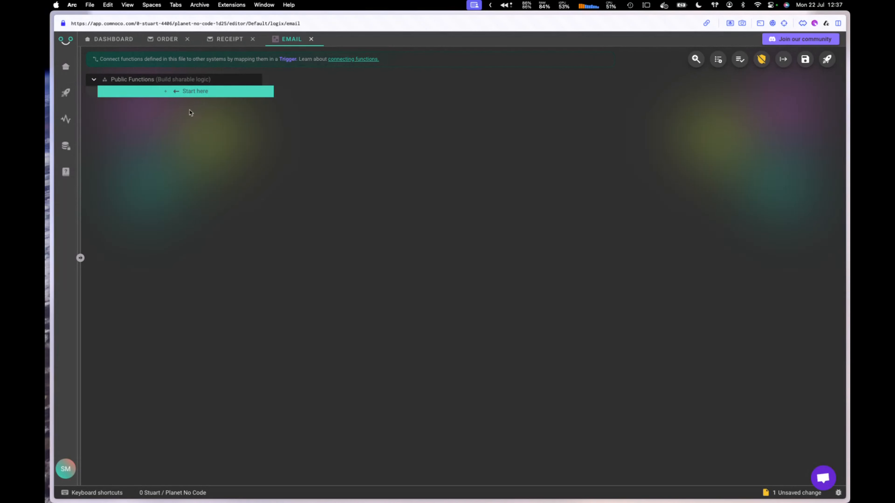
Step: Add an API function named 'send-email' to the email collection
{"action": "left_click", "coordinate": [170, 94]}
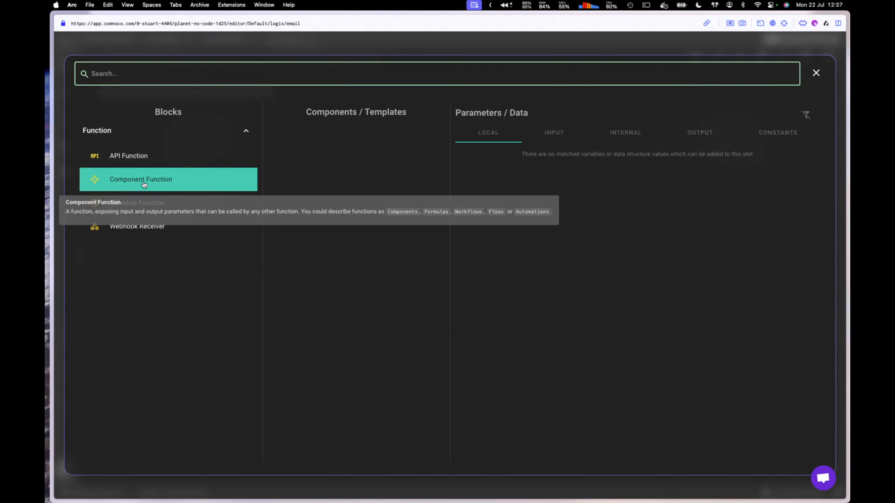
{"action": "left_click", "coordinate": [181, 162]}
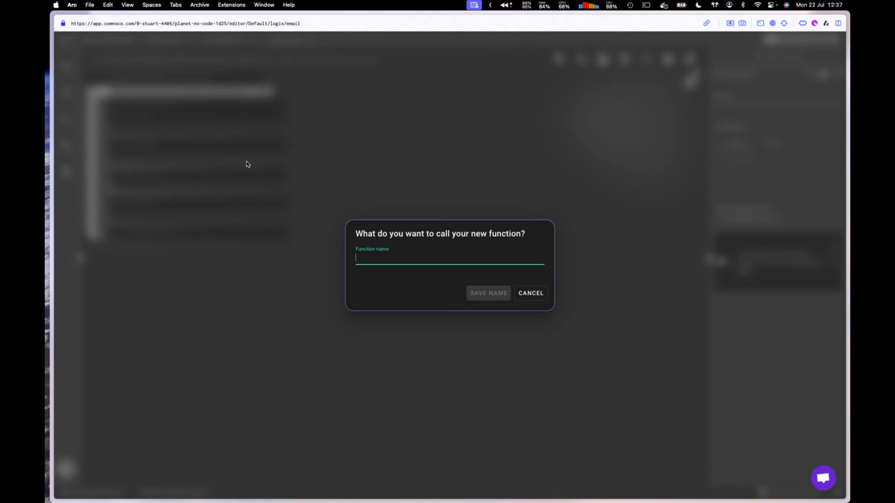
{"action": "type", "text": "send-email"}
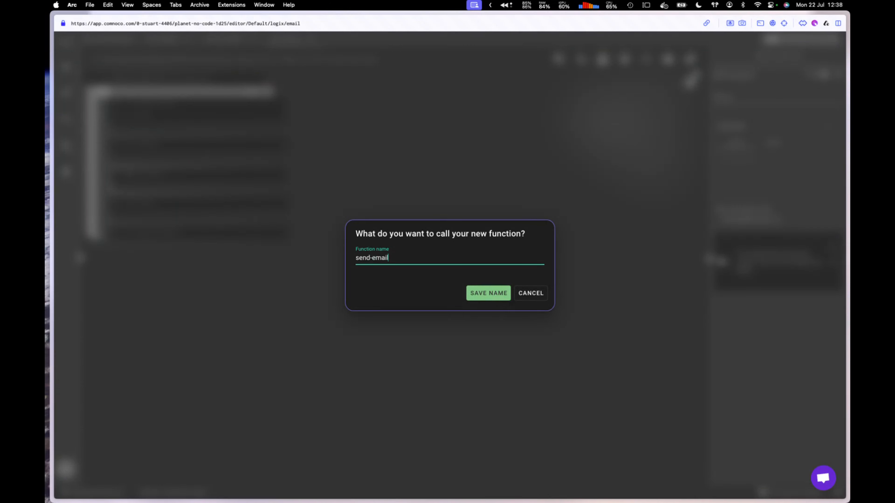
{"action": "left_click", "coordinate": [485, 297]}
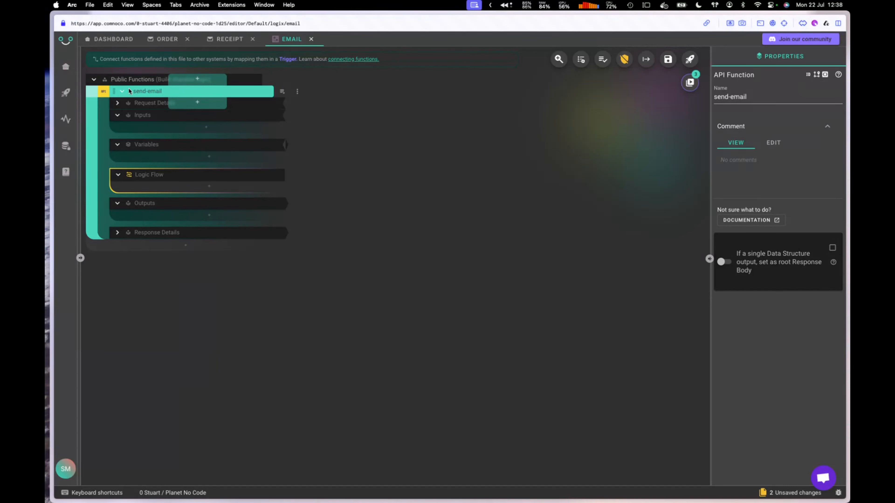
{"action": "left_click", "coordinate": [163, 117]}
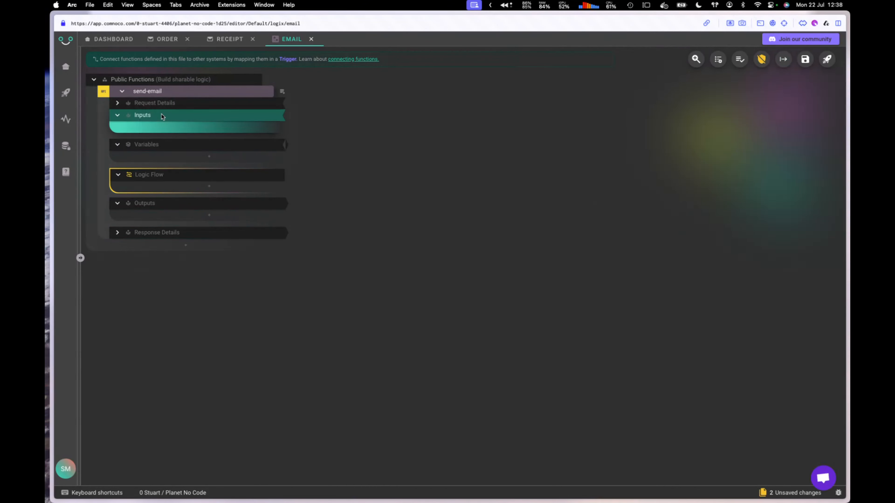
Step: Add a Data Structure input named 'Order Data' under send-email's Inputs and collapse it
{"action": "left_click", "coordinate": [172, 175]}
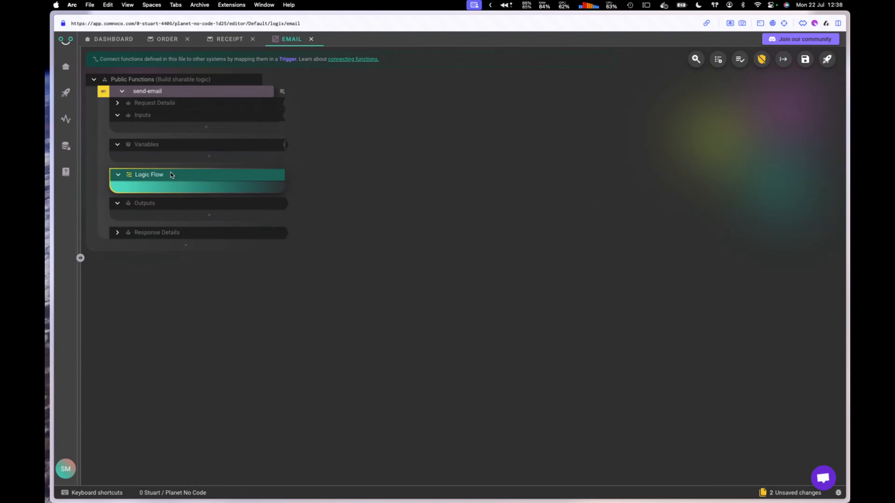
{"action": "left_click", "coordinate": [174, 209]}
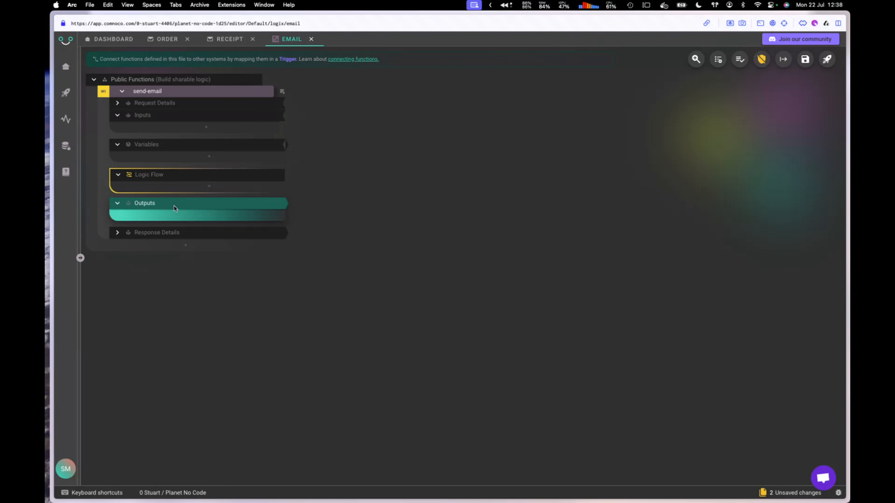
{"action": "left_click", "coordinate": [204, 116]}
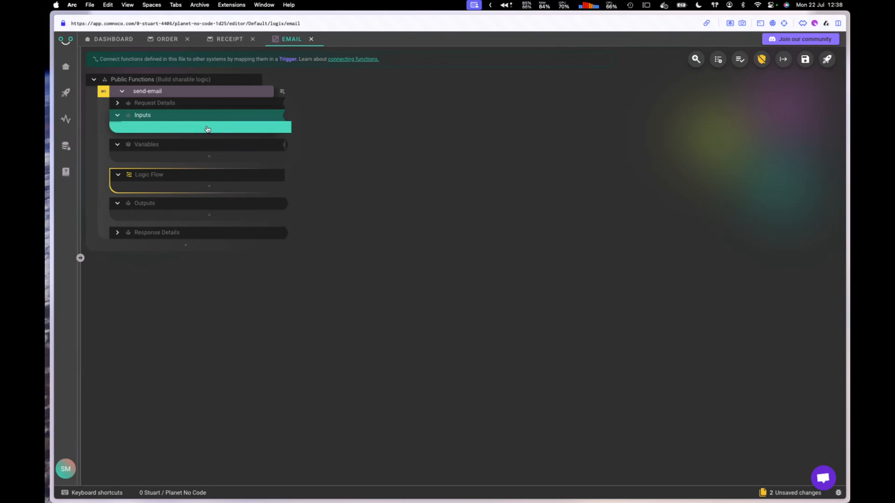
{"action": "left_click", "coordinate": [207, 129]}
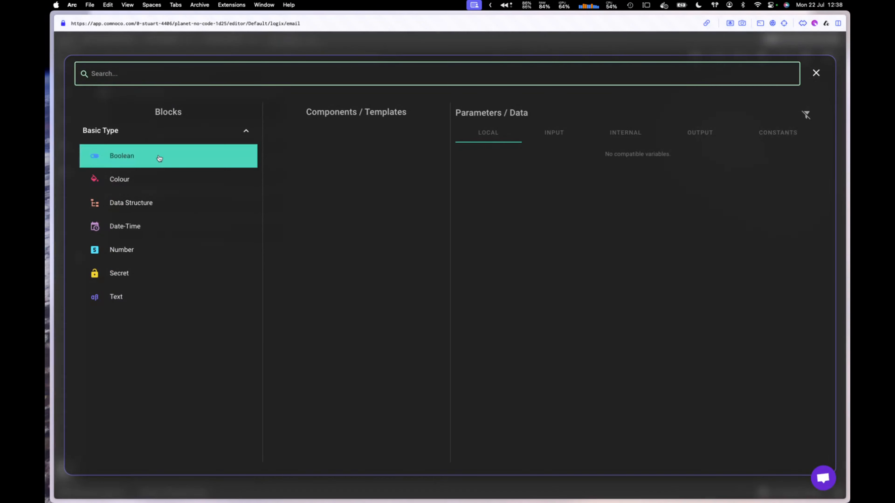
{"action": "left_click", "coordinate": [126, 206]}
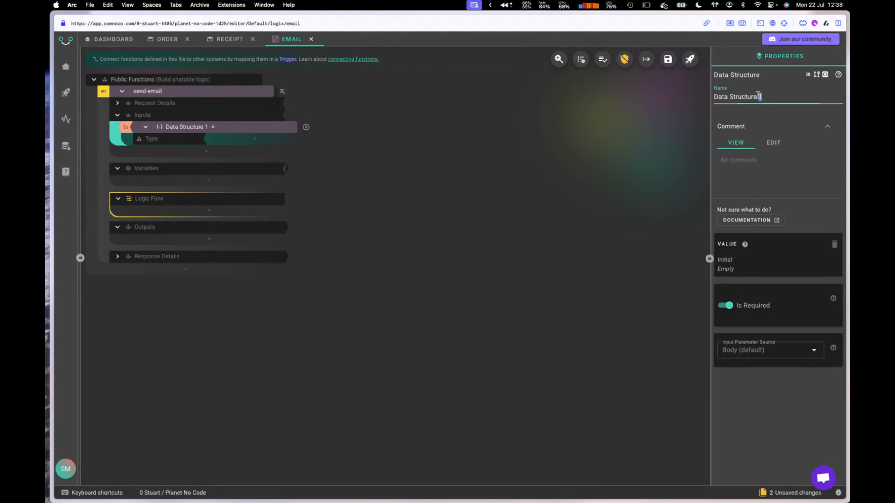
{"action": "left_click_drag", "start_coordinate": [765, 98], "coordinate": [683, 97]}
{"action": "type", "text": "Order"}
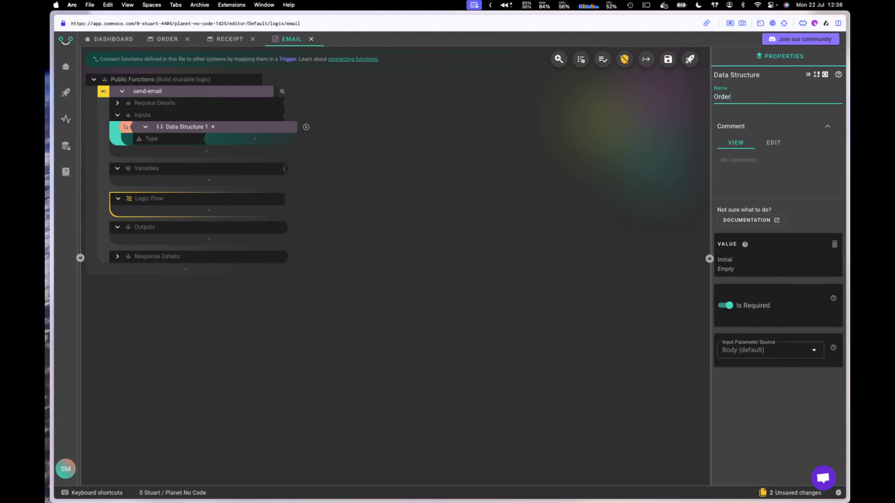
{"action": "type", "text": " Data"}
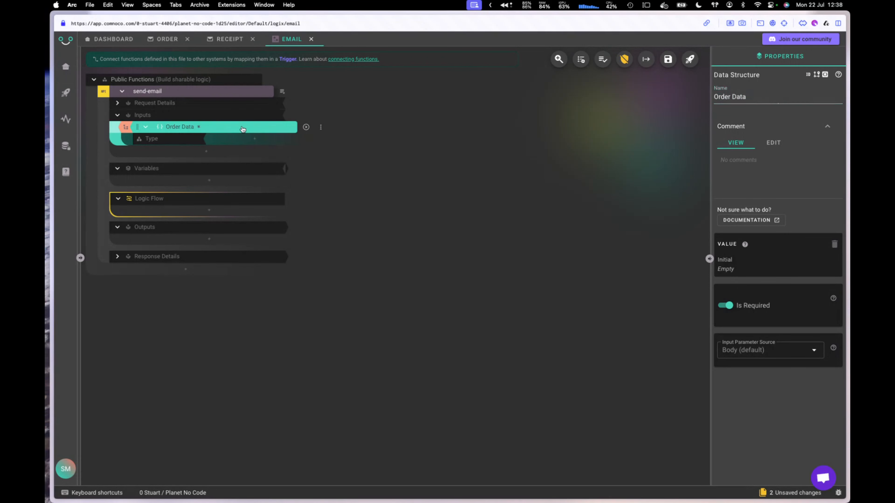
{"action": "left_click", "coordinate": [145, 127]}
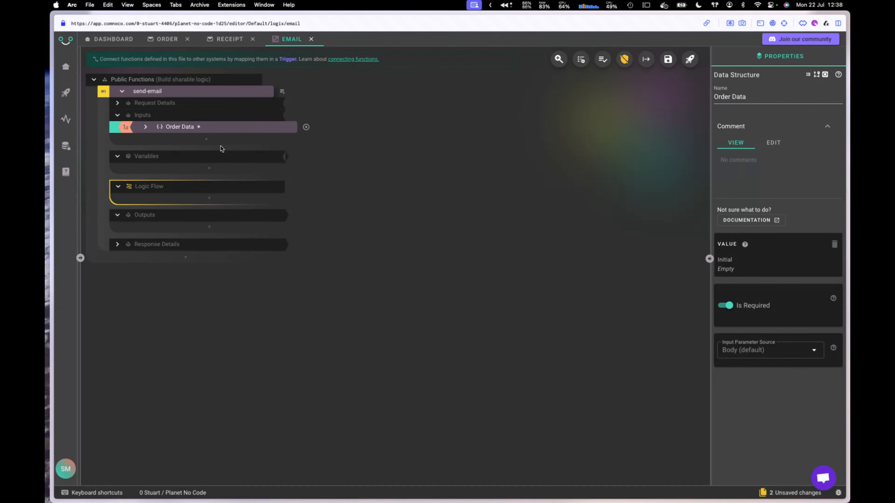
Step: Load the pasted sample order JSON as Order Data's test value
{"action": "right_click", "coordinate": [229, 127]}
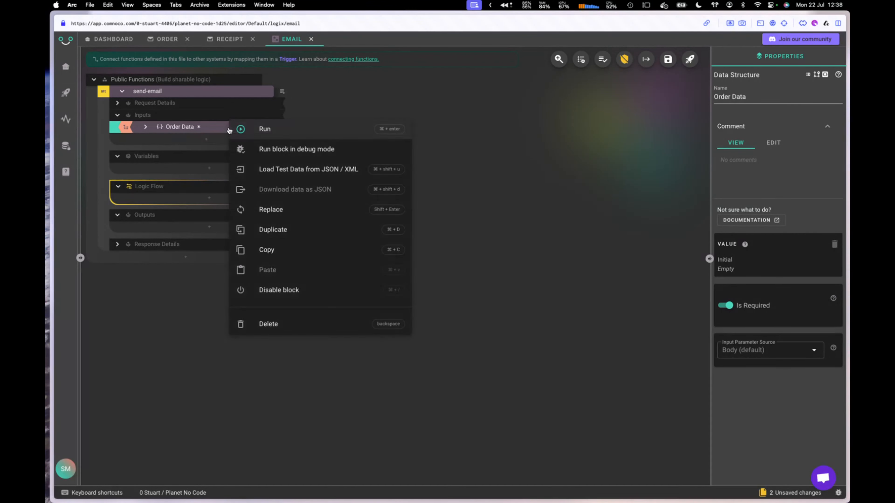
{"action": "left_click", "coordinate": [308, 169]}
{"action": "left_click", "coordinate": [384, 247]}
{"action": "key", "text": "super+v"}
{"action": "left_click", "coordinate": [511, 466]}
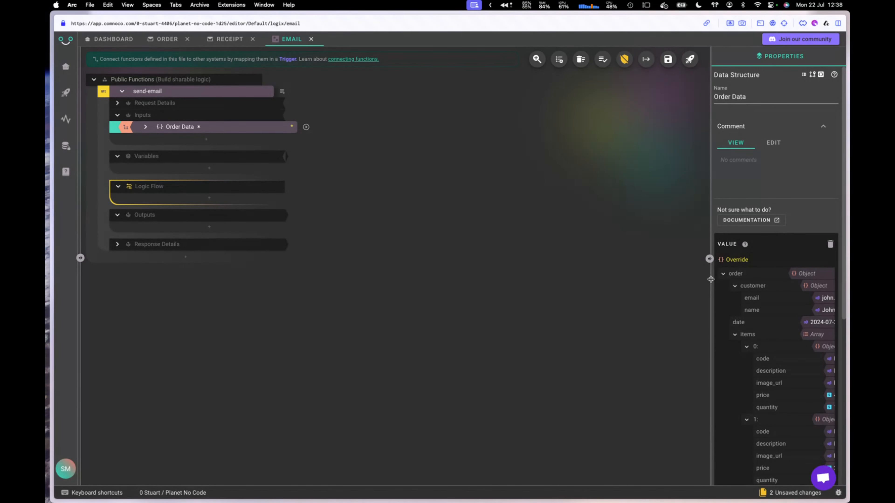
{"action": "left_click_drag", "start_coordinate": [710, 280], "coordinate": [579, 279]}
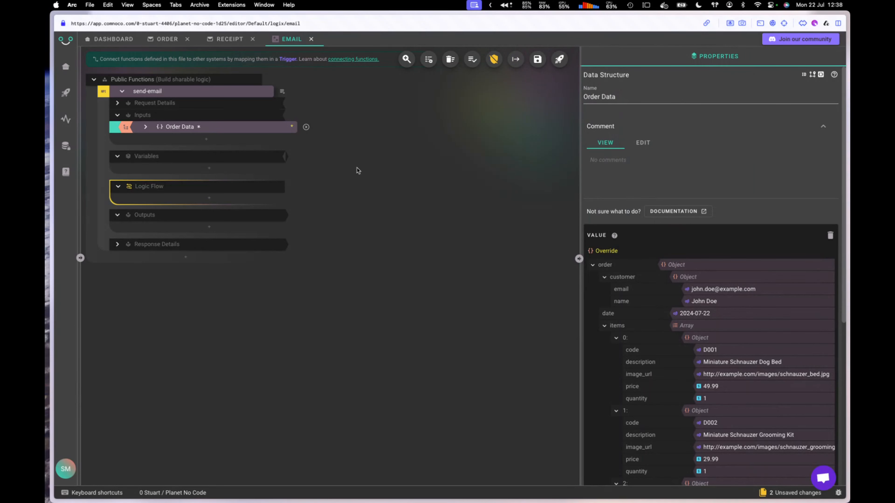
Step: Add a Number variable under Variables
{"action": "left_click", "coordinate": [209, 157]}
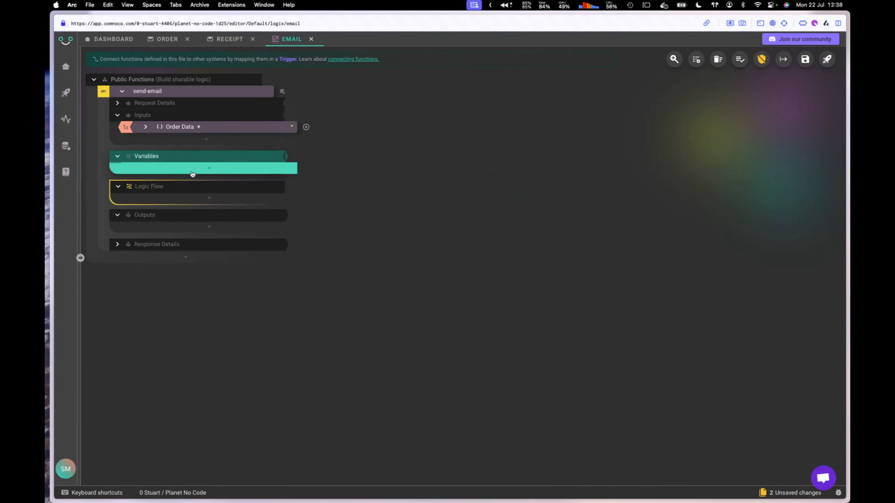
{"action": "left_click", "coordinate": [209, 172]}
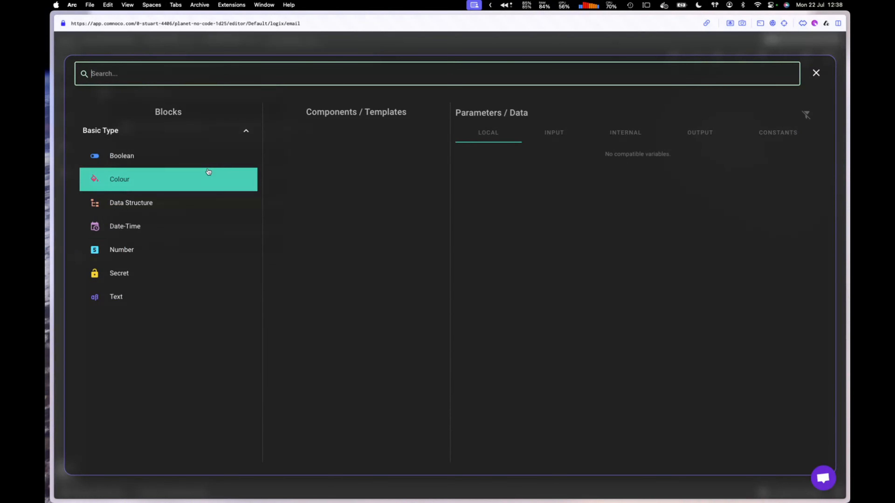
{"action": "left_click", "coordinate": [131, 250]}
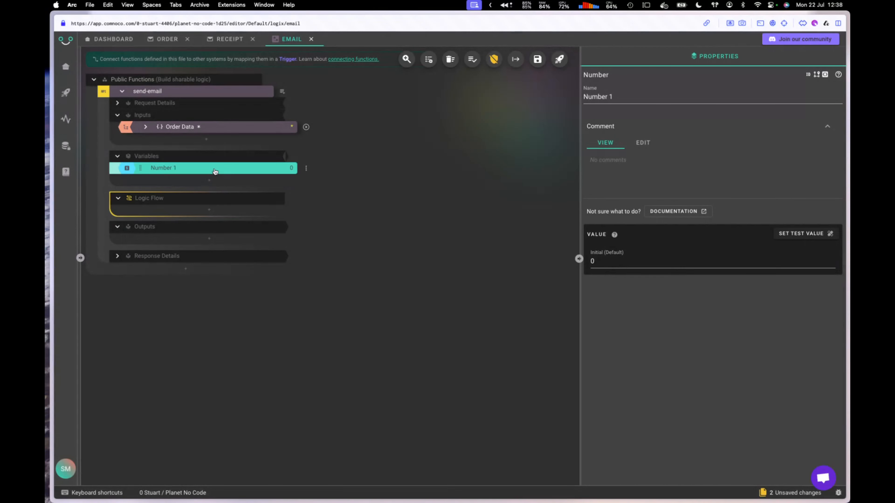
Step: Rename the Number variable to 'TotalCalc'
{"action": "left_click_drag", "start_coordinate": [630, 100], "coordinate": [552, 92]}
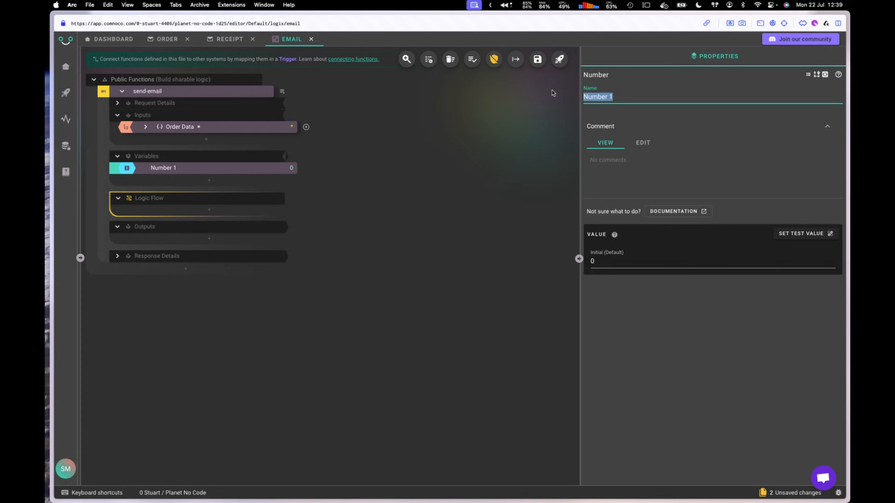
{"action": "type", "text": "TotalCalc"}
{"action": "left_click", "coordinate": [427, 211]}
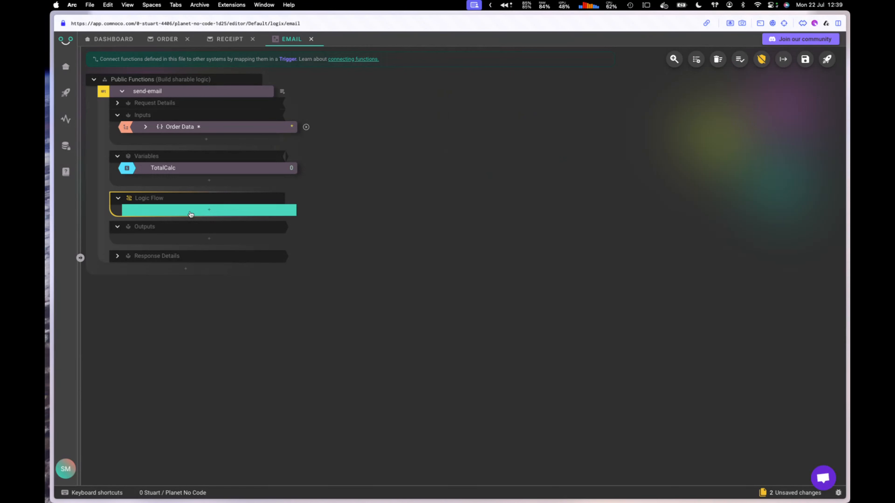
{"action": "left_click", "coordinate": [206, 212]}
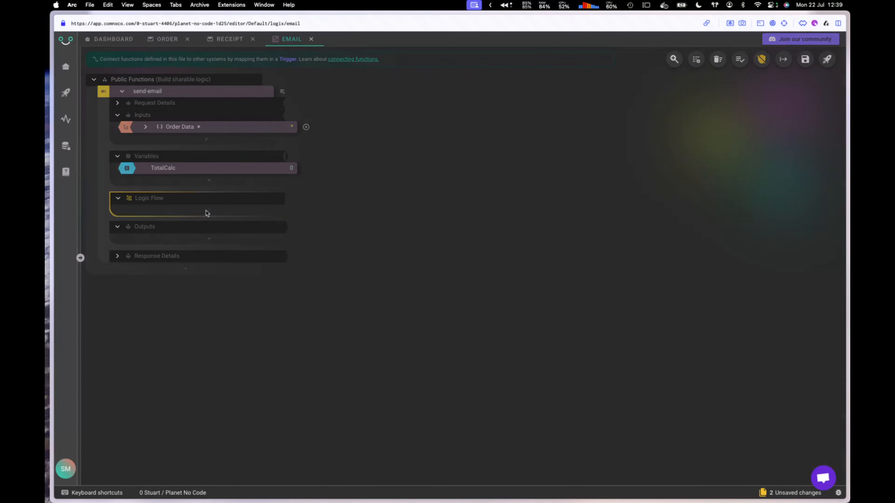
Step: Search 's e' in the block picker and add a Send Email block to the Logic Flow
{"action": "scroll", "coordinate": [180, 183], "scroll_direction": "down", "scroll_amount": 3}
{"action": "scroll", "coordinate": [180, 185], "scroll_direction": "up", "scroll_amount": 1}
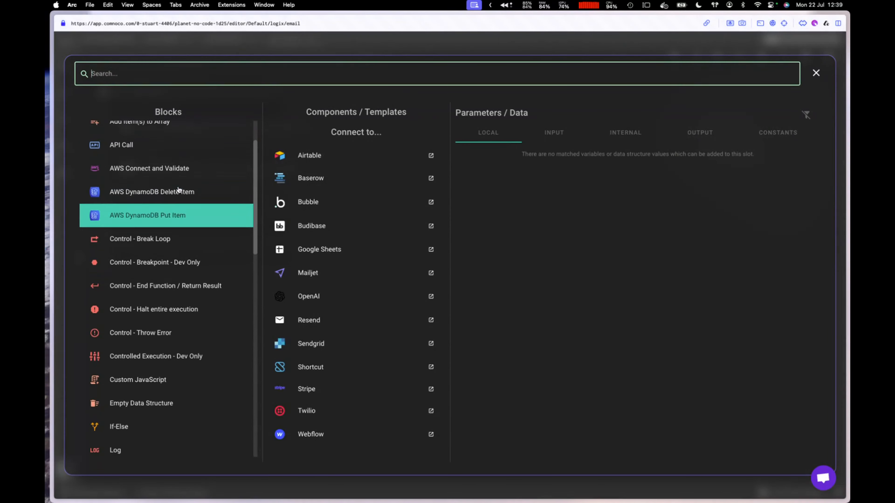
{"action": "type", "text": "s e"}
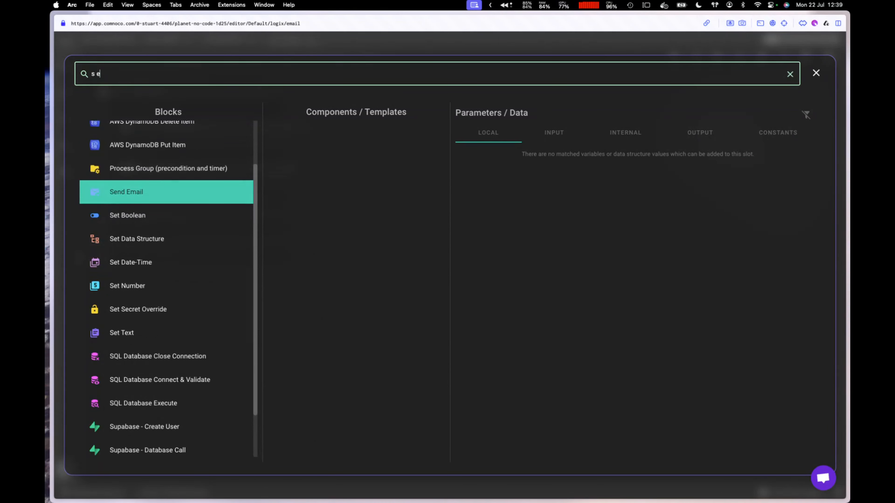
{"action": "left_click", "coordinate": [144, 195]}
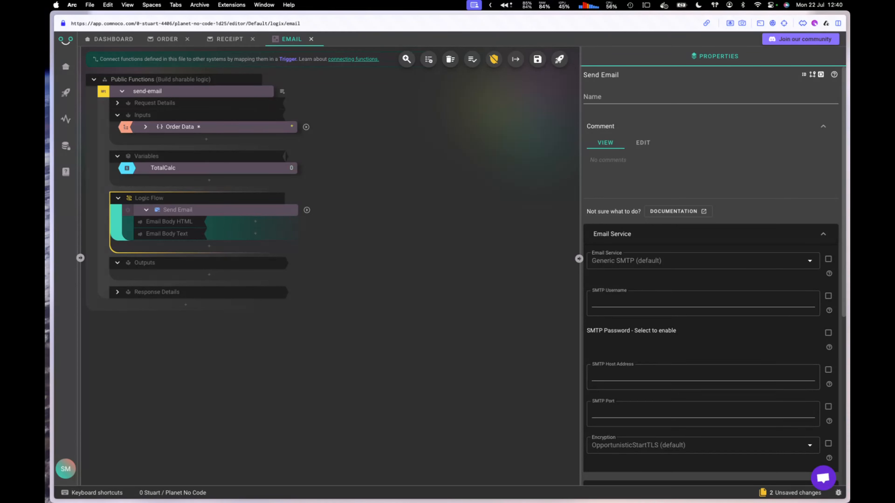
{"action": "left_click", "coordinate": [623, 303]}
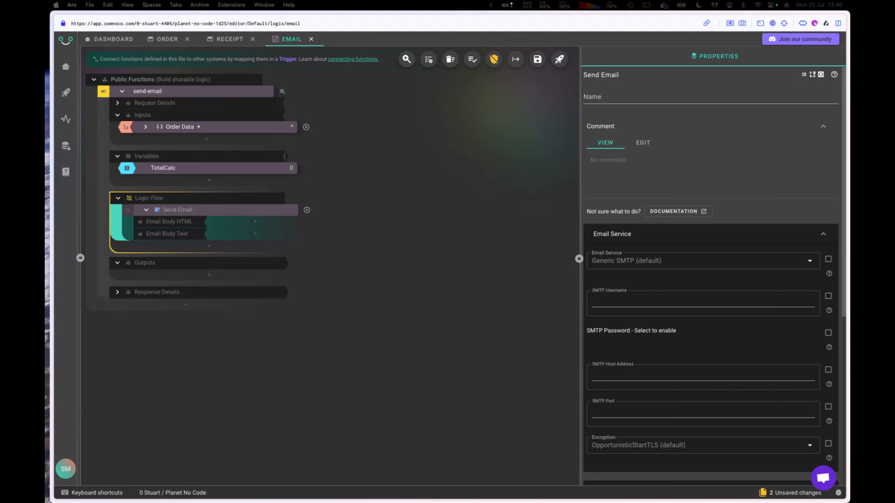
Step: Set the Send Email SMTP username to resend, host smtp.resend.com and port 465
{"action": "left_click", "coordinate": [636, 298]}
{"action": "type", "text": "rese"}
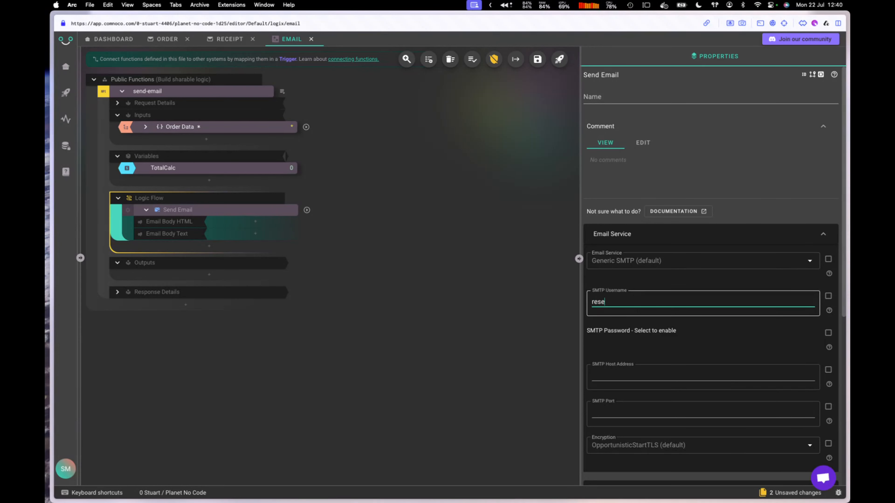
{"action": "type", "text": "nd"}
{"action": "left_click", "coordinate": [636, 375]}
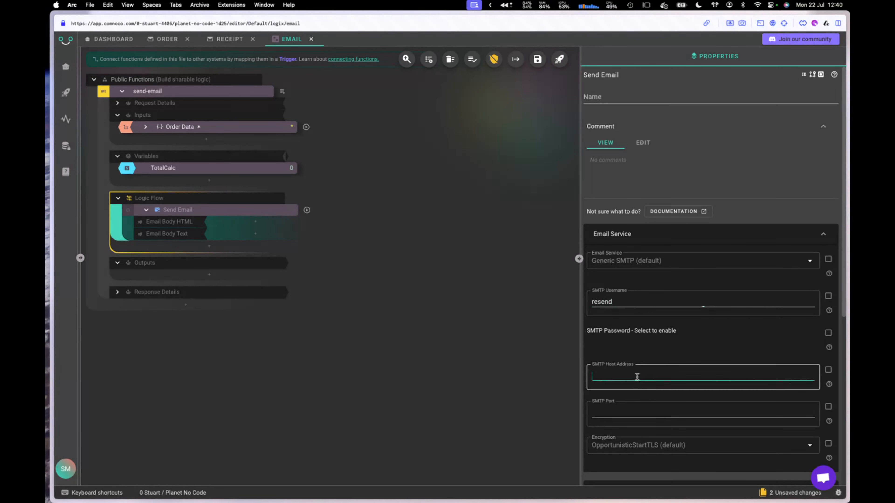
{"action": "type", "text": "smtp.resend.com"}
{"action": "left_click", "coordinate": [622, 413]}
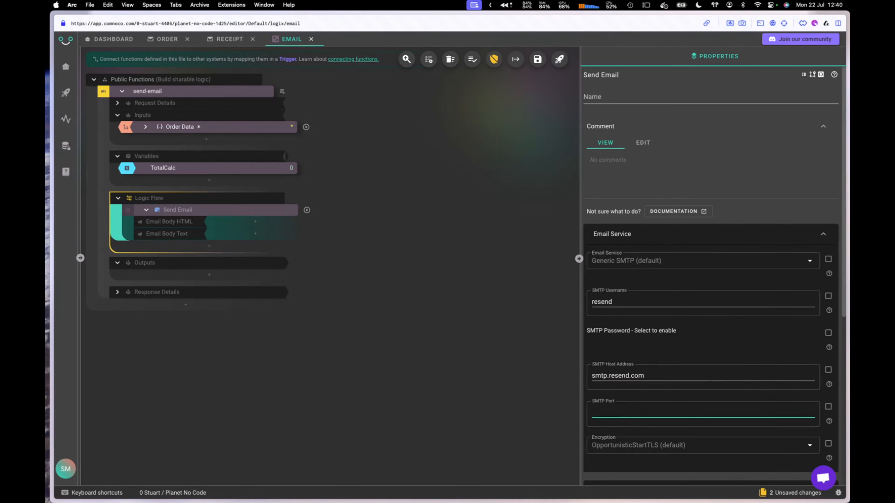
{"action": "key", "text": "super+Tab"}
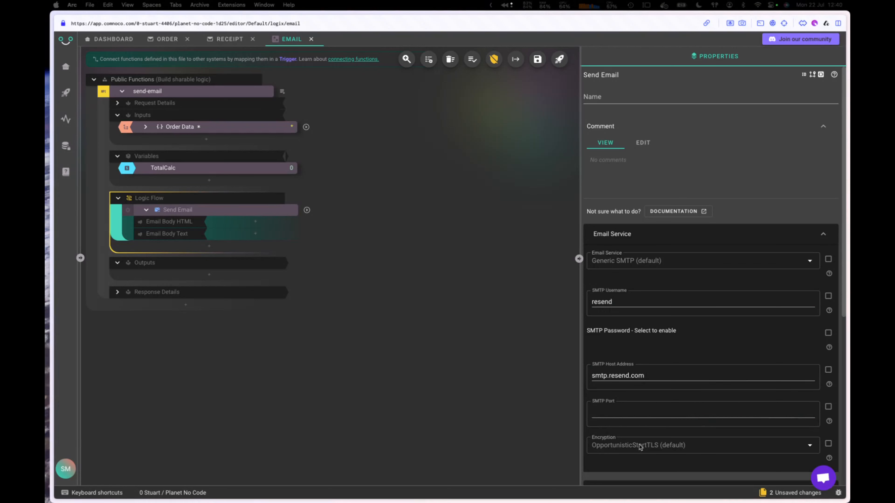
{"action": "left_click", "coordinate": [604, 411]}
{"action": "type", "text": "465"}
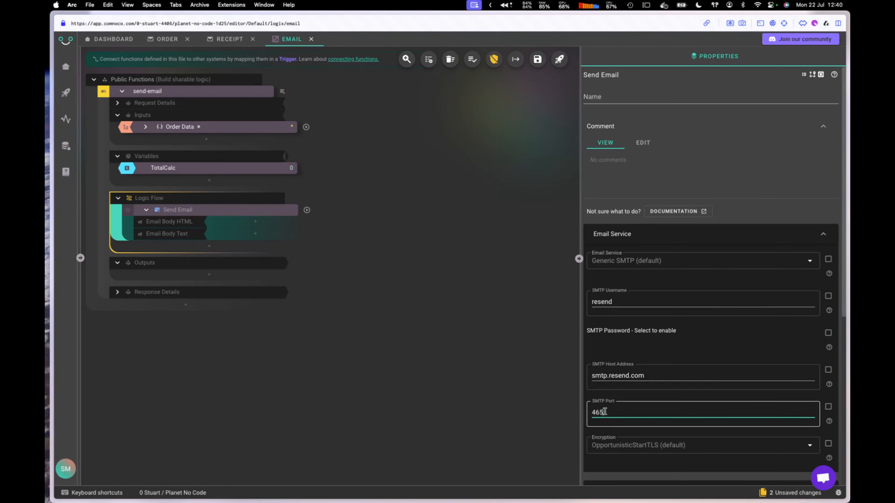
{"action": "scroll", "coordinate": [686, 395], "scroll_direction": "down", "scroll_amount": 3}
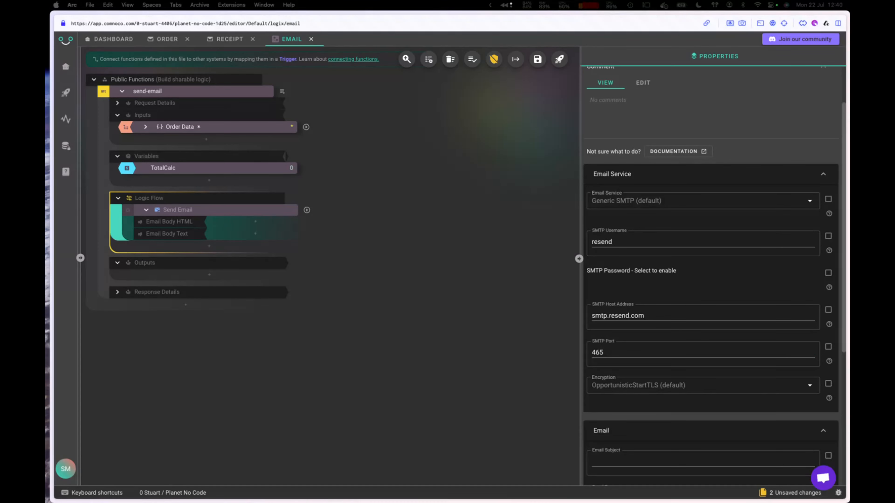
{"action": "left_click_drag", "start_coordinate": [48, 116], "coordinate": [209, 43]}
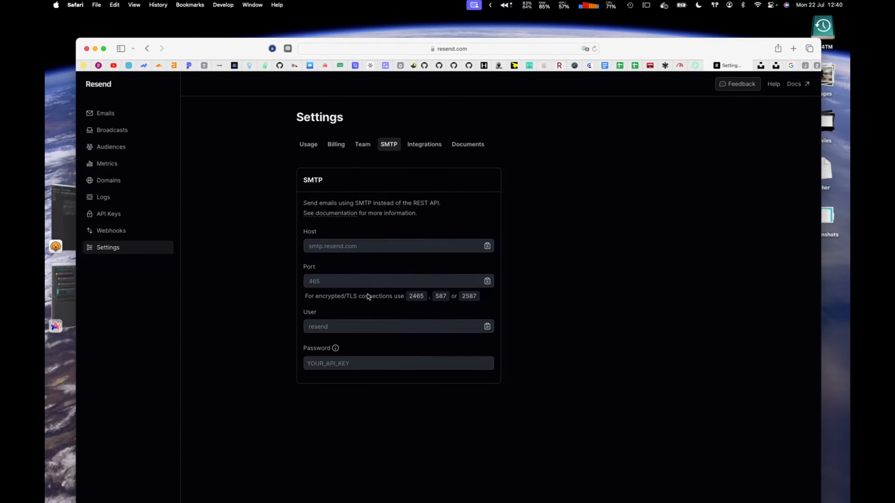
Step: Move the Resend SMTP settings window aside and show an overview of all windows
{"action": "left_click_drag", "start_coordinate": [725, 47], "coordinate": [1, 55]}
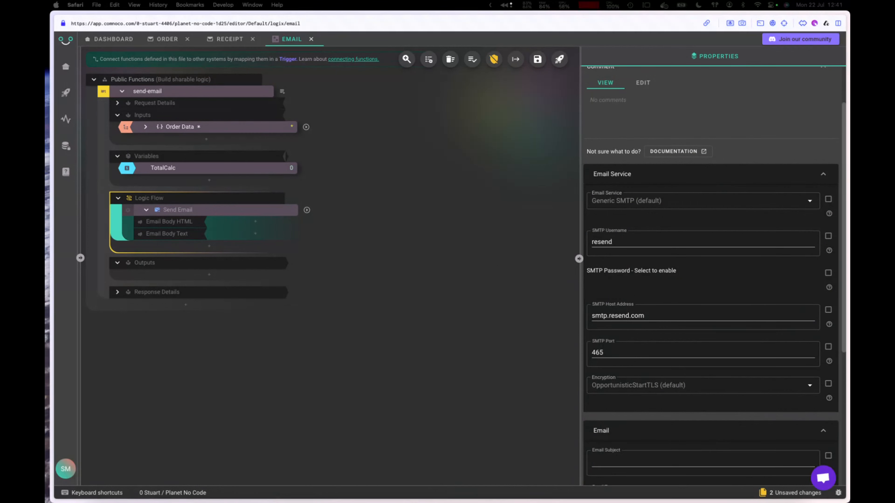
{"action": "key", "text": "ctrl+Up"}
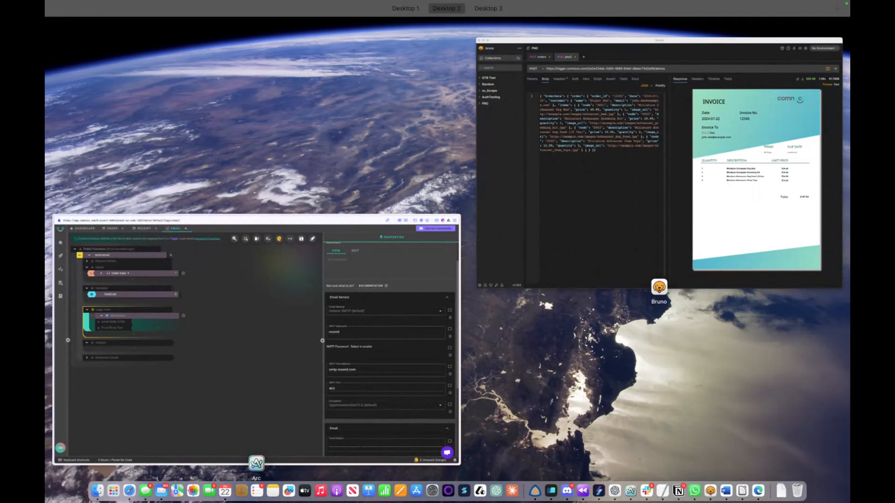
Step: Back in the email editor, review the Send Email block's Email Service settings, then open workspace secrets
{"action": "key", "text": "ctrl+Up"}
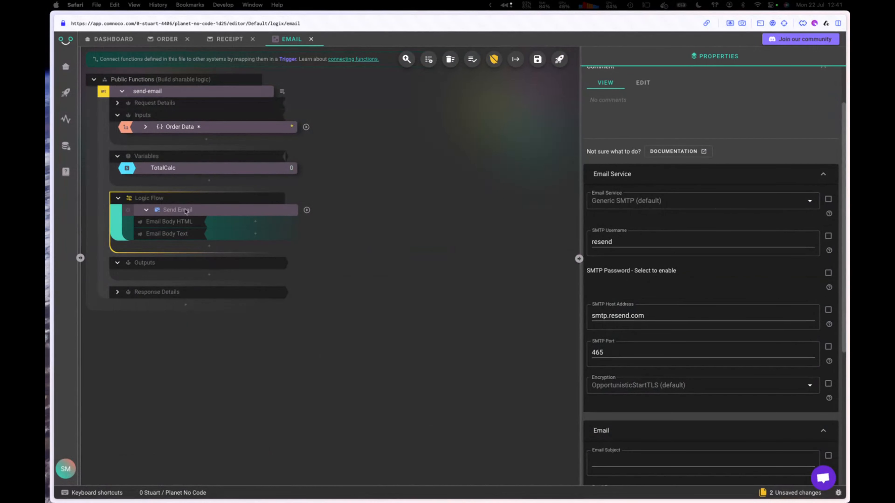
{"action": "left_click", "coordinate": [207, 251]}
{"action": "left_click", "coordinate": [208, 251]}
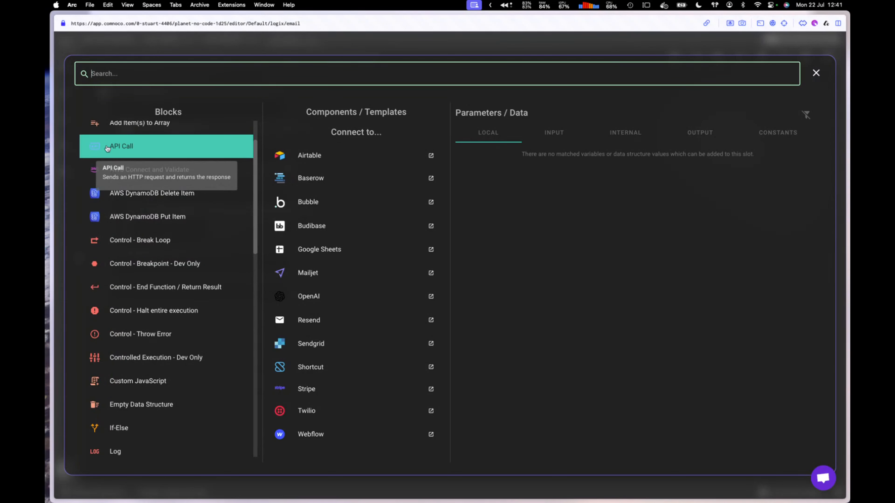
{"action": "left_click", "coordinate": [816, 73]}
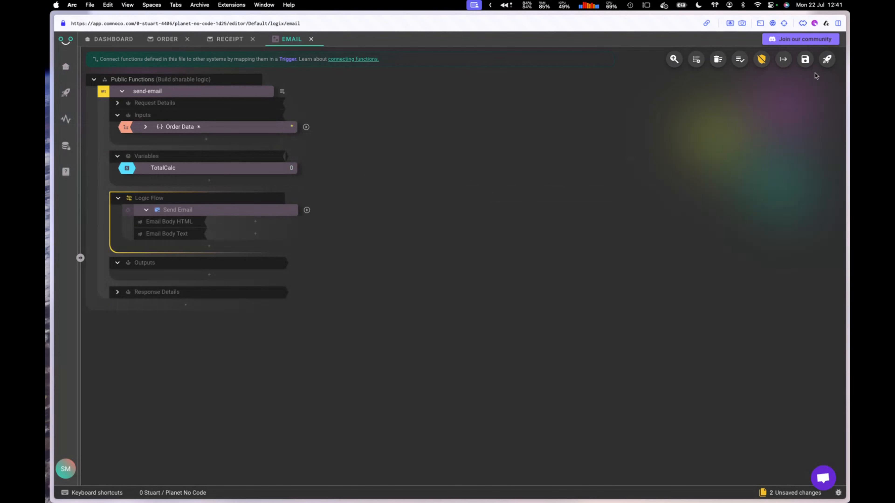
{"action": "left_click", "coordinate": [190, 214]}
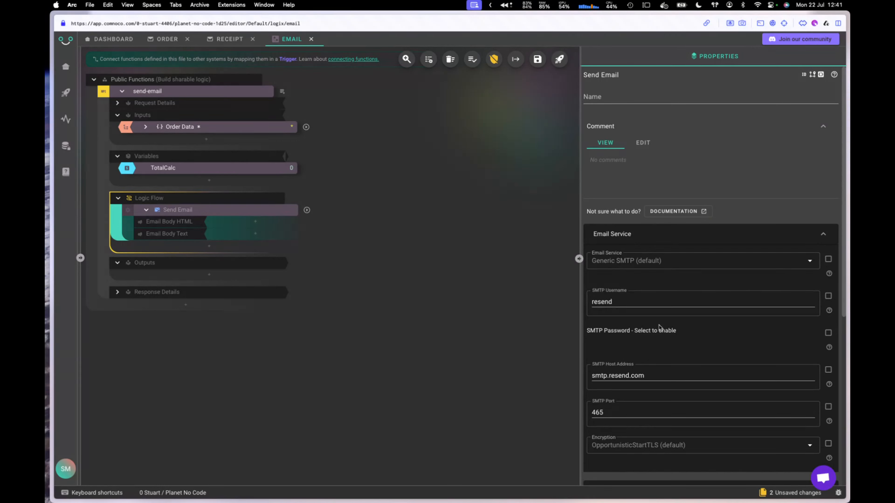
{"action": "scroll", "coordinate": [660, 328], "scroll_direction": "down", "scroll_amount": 2}
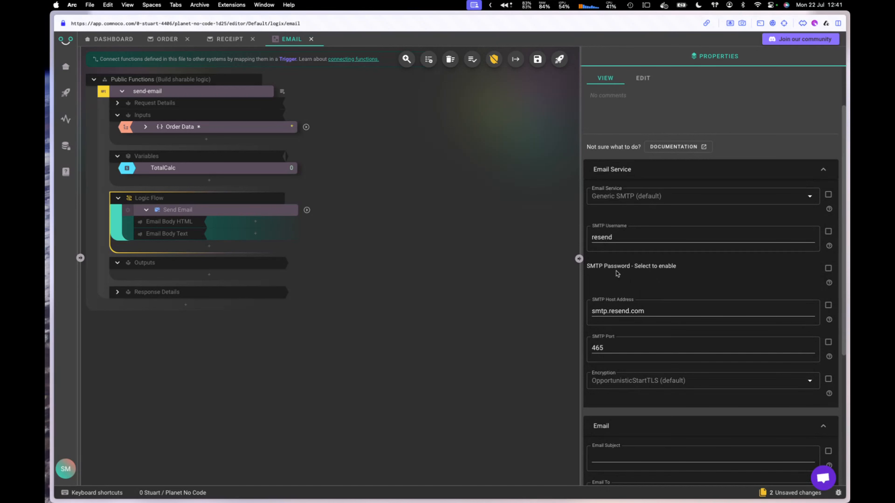
{"action": "left_click", "coordinate": [65, 148]}
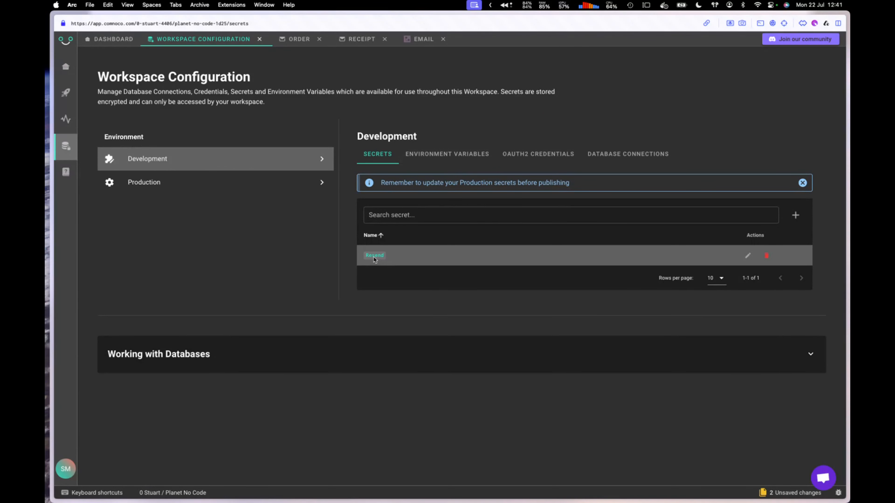
Step: Check the Resend secret under Development and Production without adding a new one, then close the configuration
{"action": "left_click", "coordinate": [796, 216]}
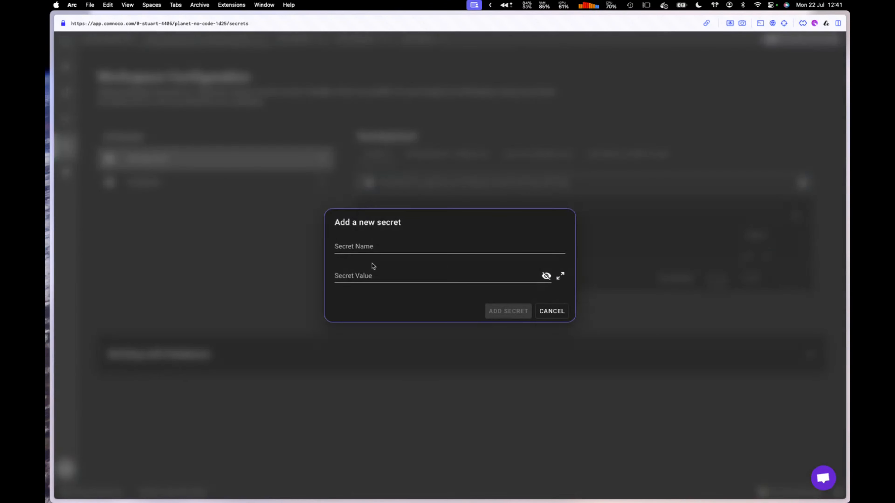
{"action": "left_click", "coordinate": [351, 247]}
{"action": "left_click", "coordinate": [352, 272]}
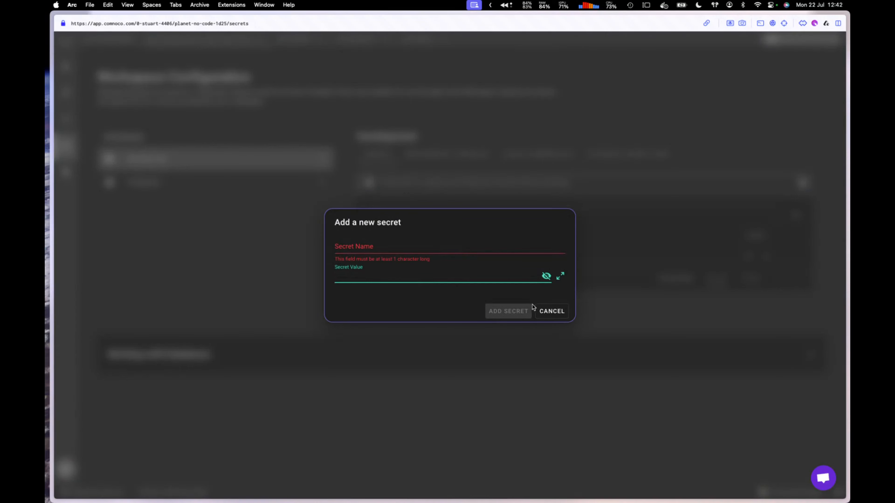
{"action": "left_click", "coordinate": [550, 311]}
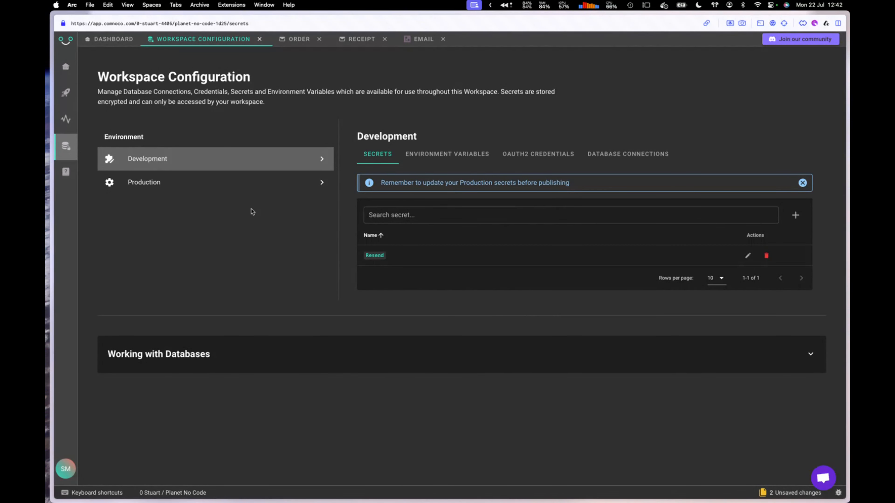
{"action": "left_click", "coordinate": [188, 186]}
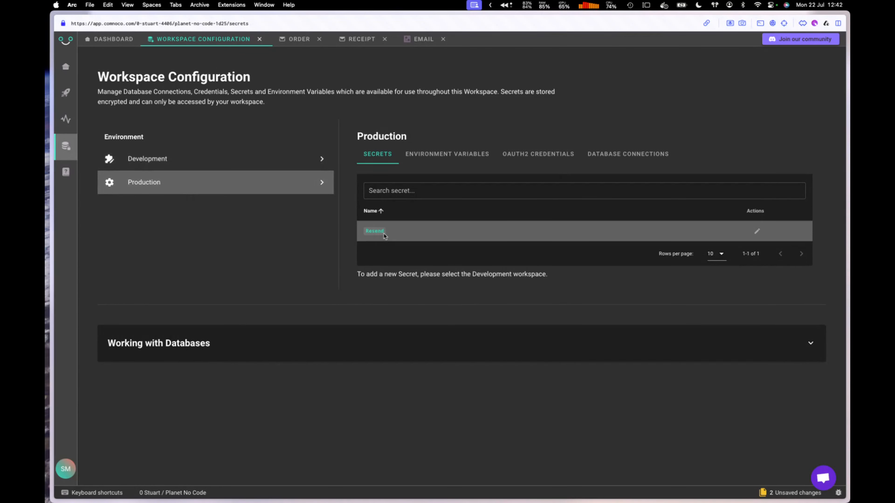
{"action": "left_click", "coordinate": [176, 160]}
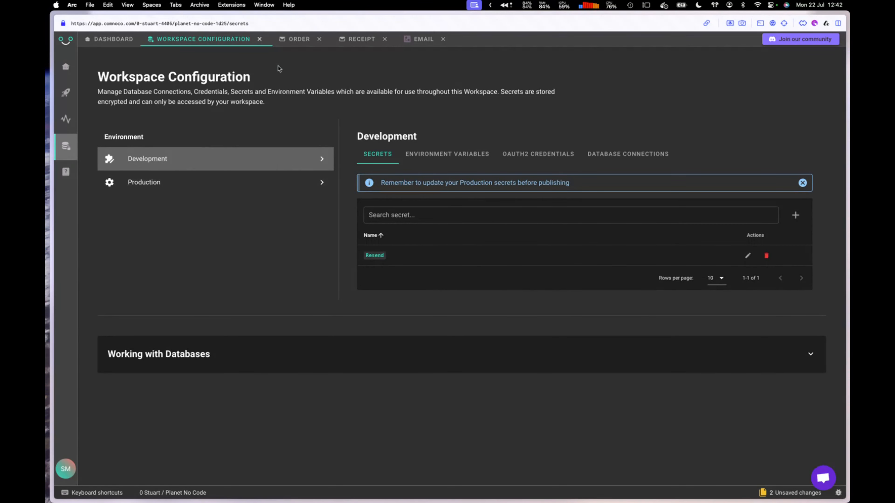
{"action": "left_click", "coordinate": [259, 39]}
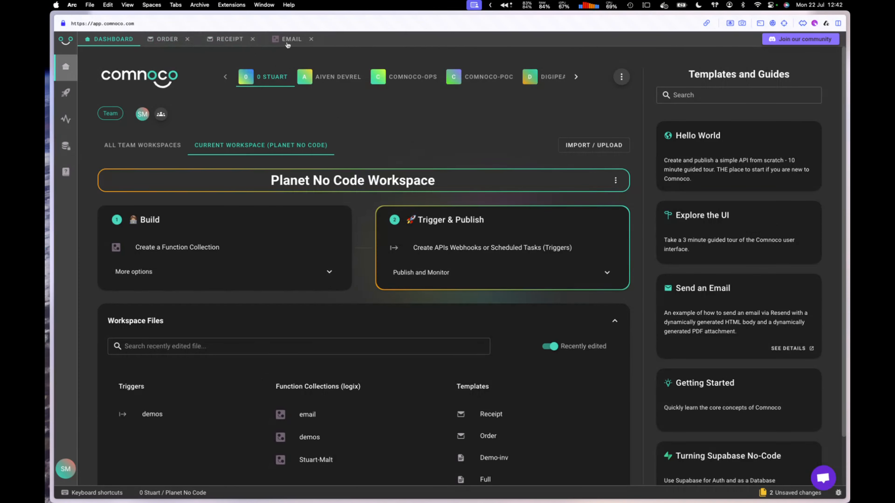
Step: Enable SMTP Password on Send Email and supply it from a Secret block set to Resend
{"action": "left_click", "coordinate": [292, 43]}
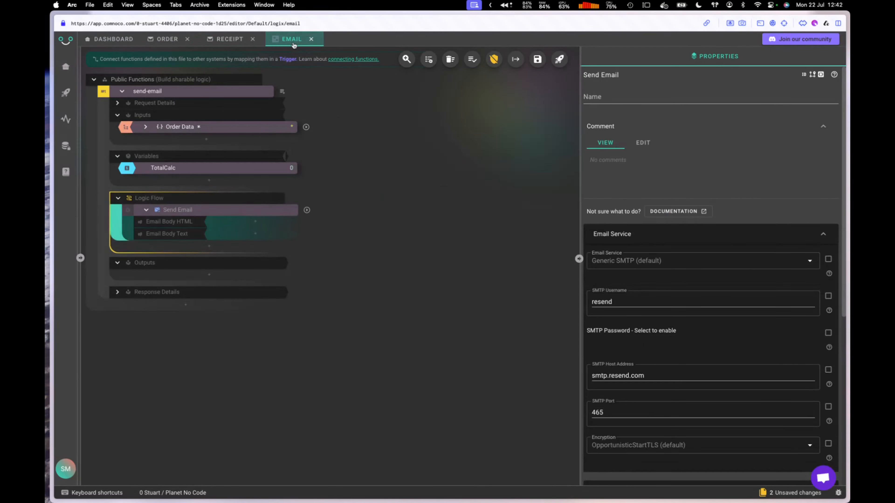
{"action": "left_click", "coordinate": [828, 333]}
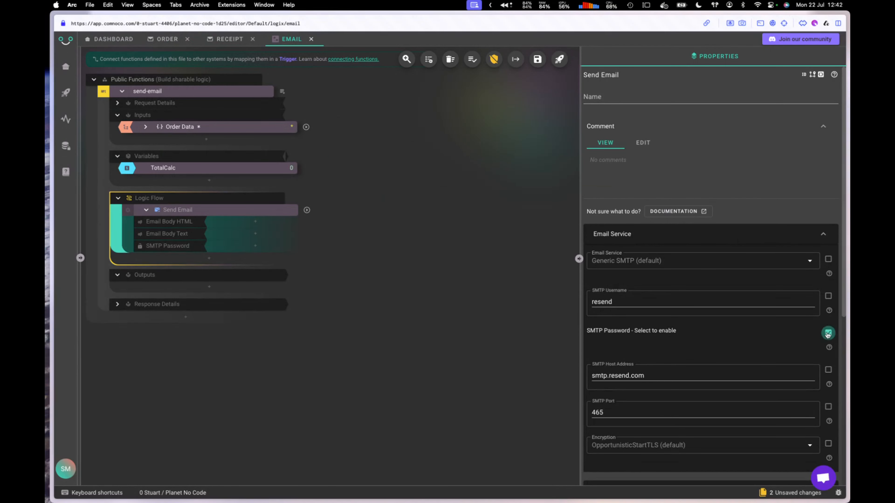
{"action": "left_click", "coordinate": [232, 246]}
{"action": "type", "text": "sec"}
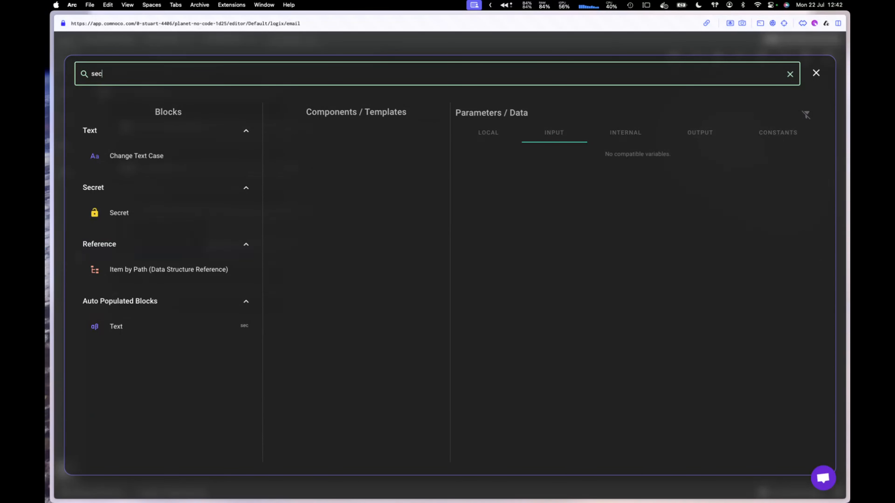
{"action": "left_click", "coordinate": [130, 212]}
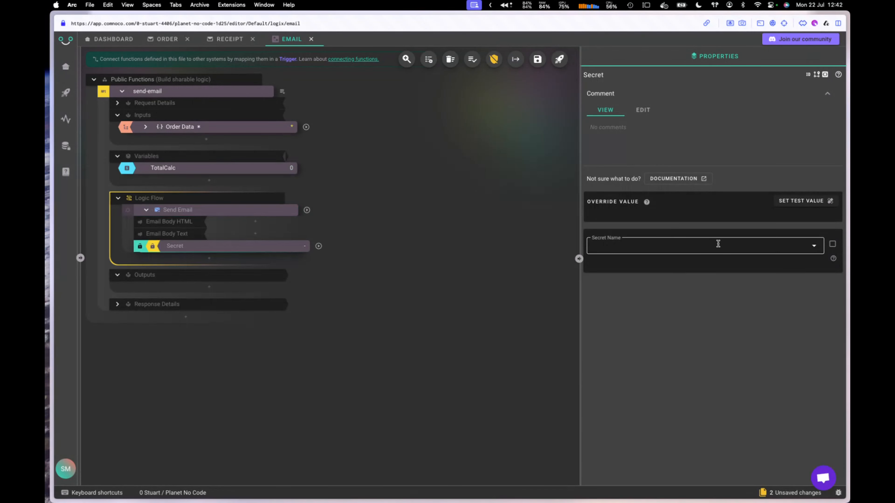
{"action": "left_click", "coordinate": [772, 250]}
{"action": "left_click", "coordinate": [616, 268]}
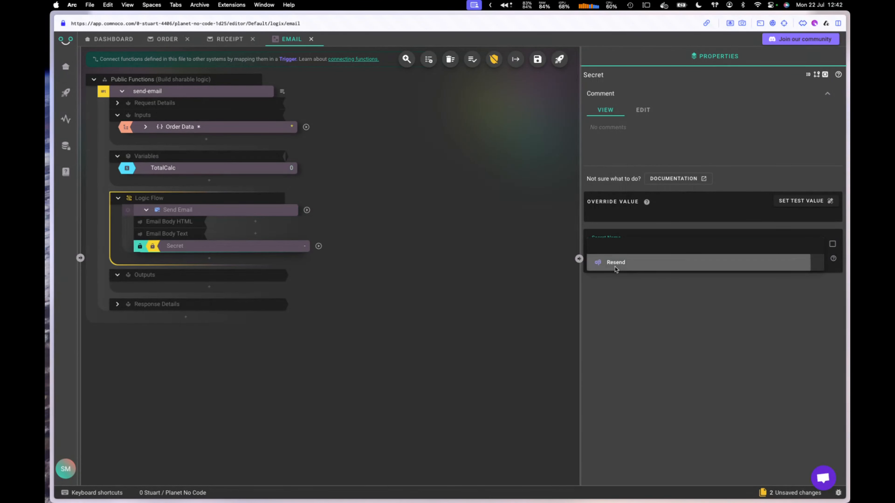
Step: Reopen the Send Email block's settings and expand its Email subject and recipient section
{"action": "left_click", "coordinate": [217, 210]}
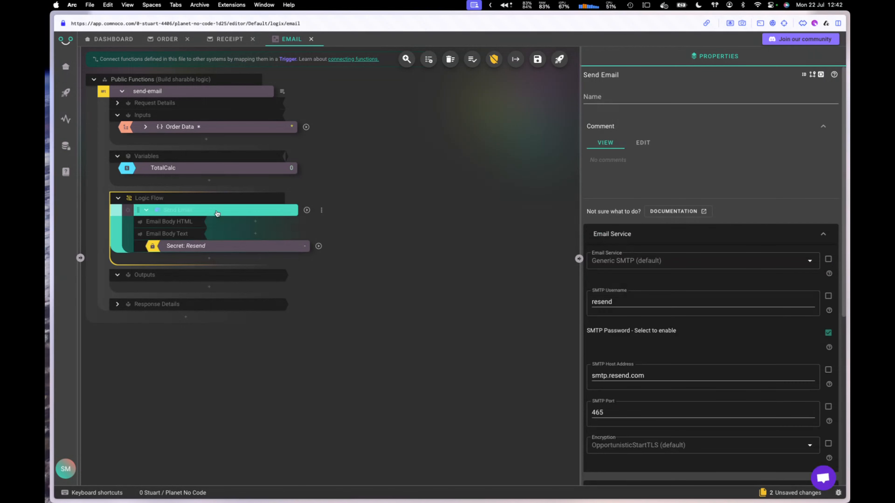
{"action": "left_click", "coordinate": [823, 234]}
{"action": "left_click", "coordinate": [610, 291]}
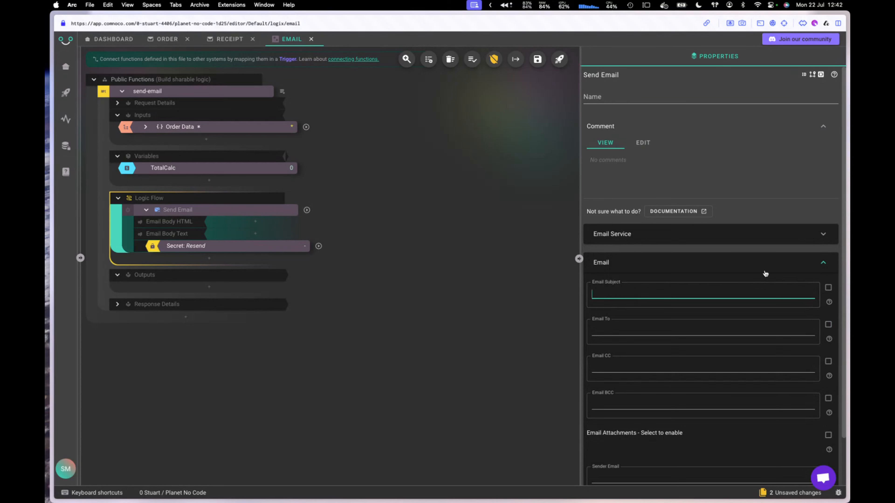
Step: Set the Email Subject to 'PNC demo' and enter the recipient's e-mail address in Email To
{"action": "type", "text": "PNC demo"}
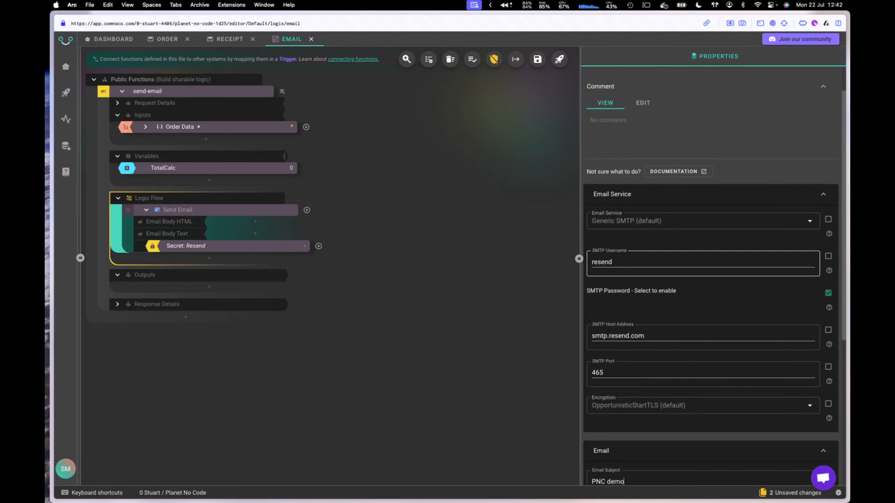
{"action": "scroll", "coordinate": [711, 316], "scroll_direction": "down", "scroll_amount": 6}
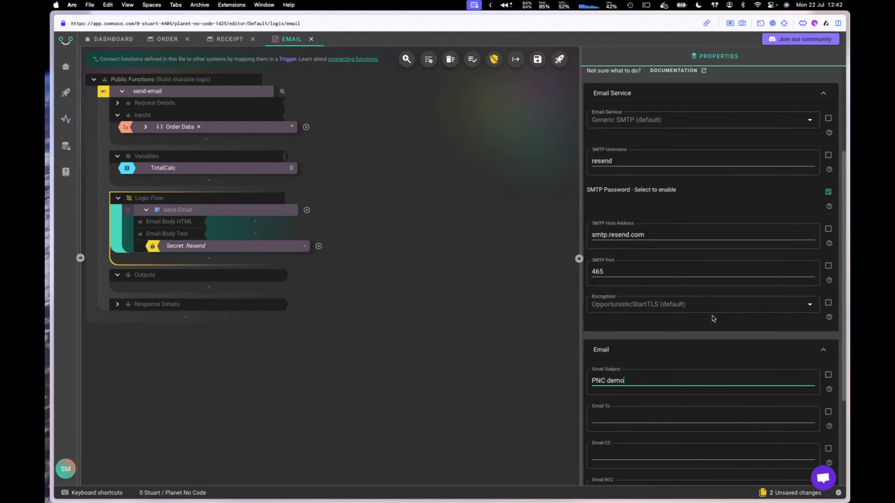
{"action": "left_click", "coordinate": [616, 277]}
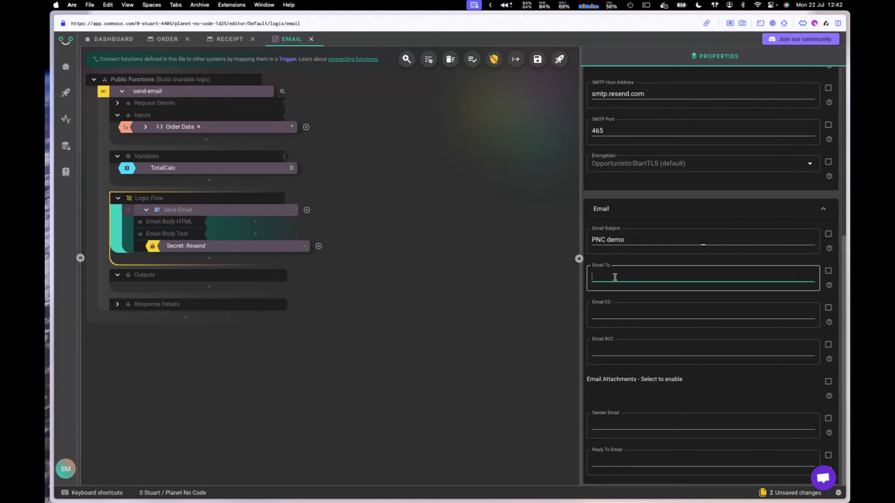
{"action": "left_click", "coordinate": [618, 313]}
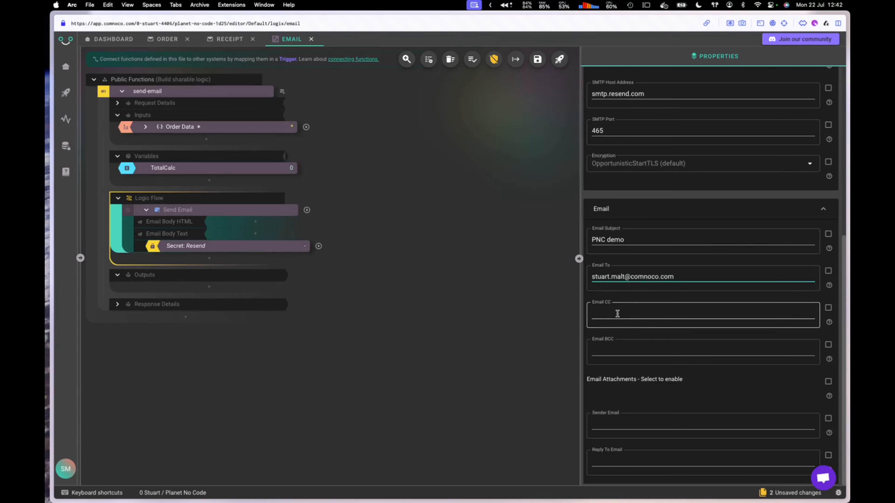
Step: Paste the sender's e-mail address into the Sender Email field
{"action": "left_click", "coordinate": [616, 425]}
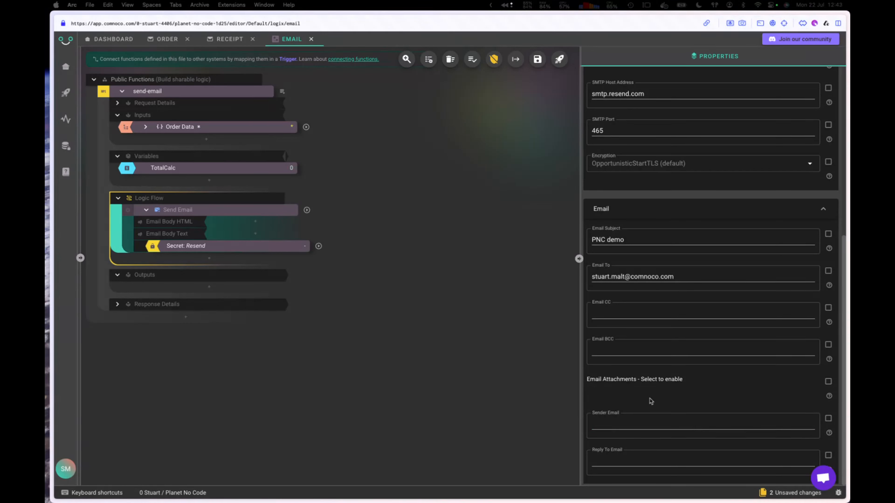
{"action": "left_click", "coordinate": [611, 424]}
{"action": "key", "text": "super+v"}
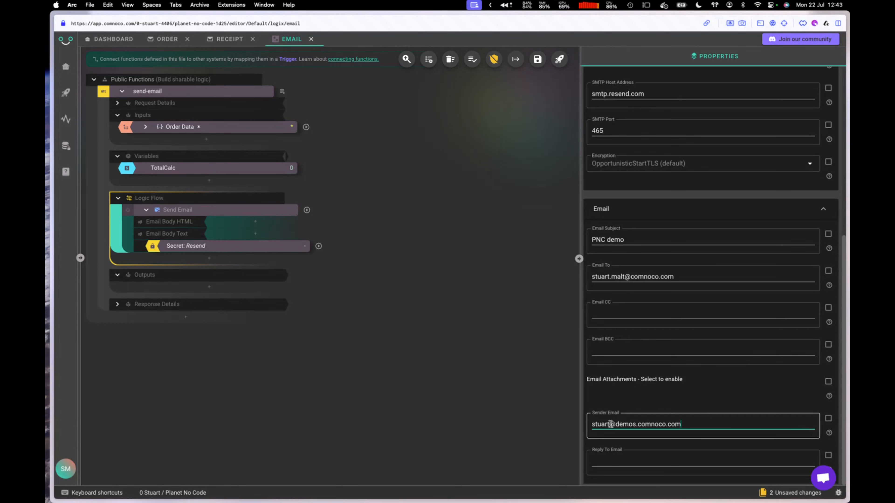
{"action": "scroll", "coordinate": [680, 346], "scroll_direction": "up", "scroll_amount": 2}
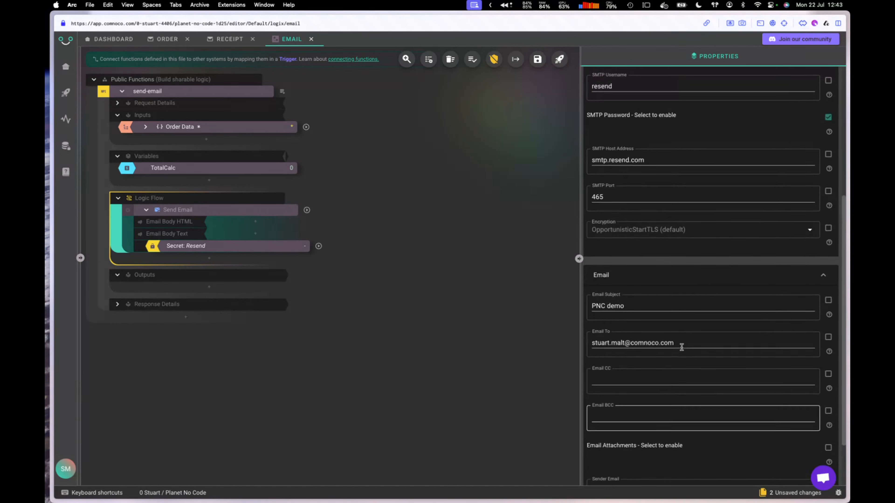
{"action": "scroll", "coordinate": [682, 347], "scroll_direction": "up", "scroll_amount": 1}
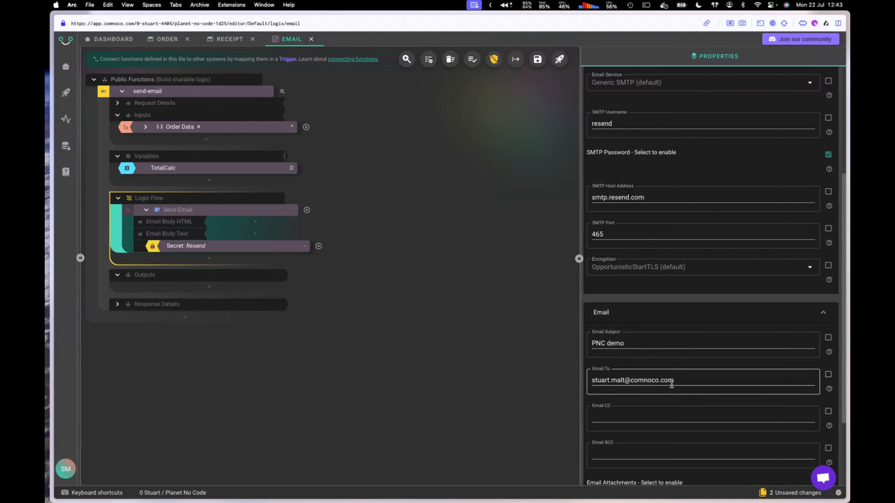
{"action": "scroll", "coordinate": [671, 384], "scroll_direction": "down", "scroll_amount": 3}
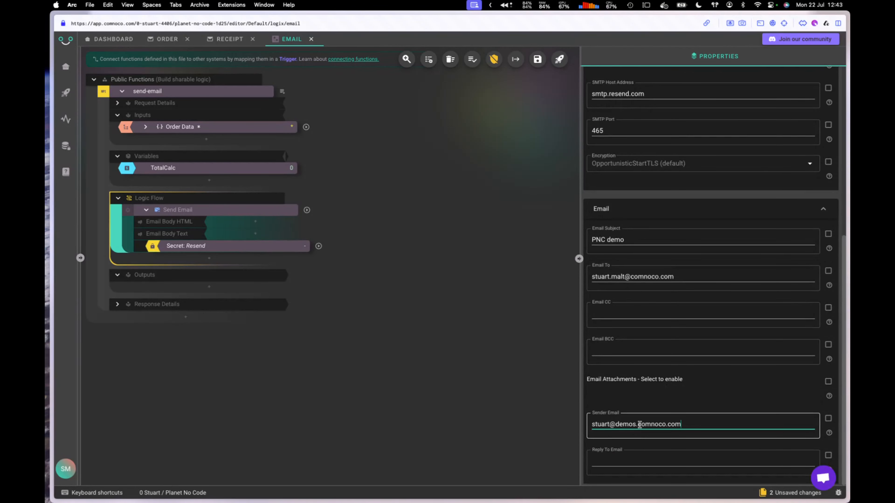
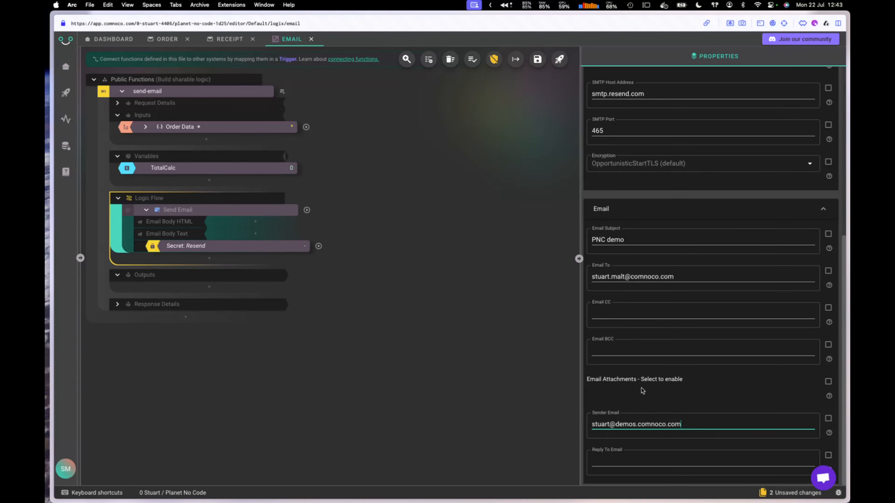
Step: Try making the recipient address settable in the logic tree, then revert it to a fixed field
{"action": "scroll", "coordinate": [642, 390], "scroll_direction": "up", "scroll_amount": 3}
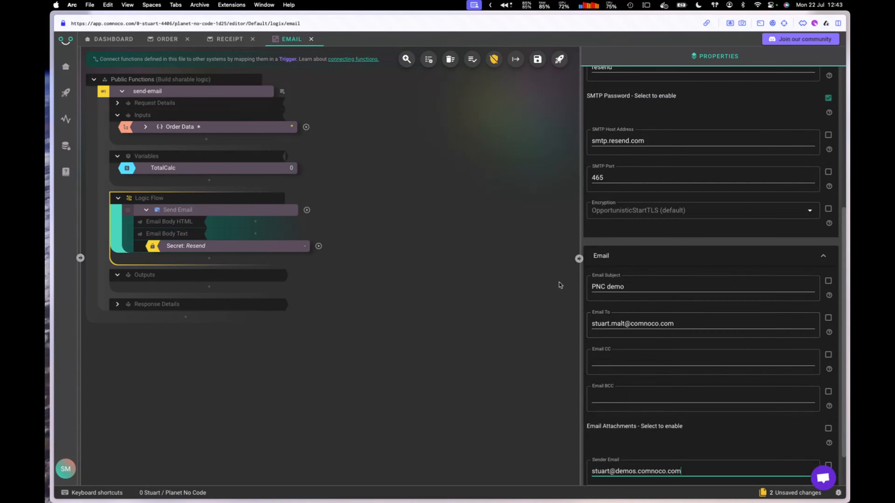
{"action": "left_click", "coordinate": [828, 319]}
{"action": "right_click", "coordinate": [217, 247]}
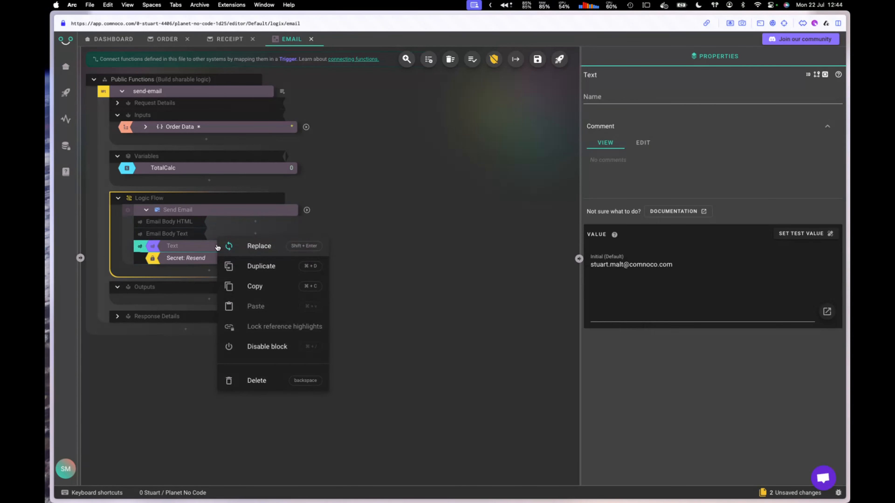
{"action": "left_click", "coordinate": [259, 247]}
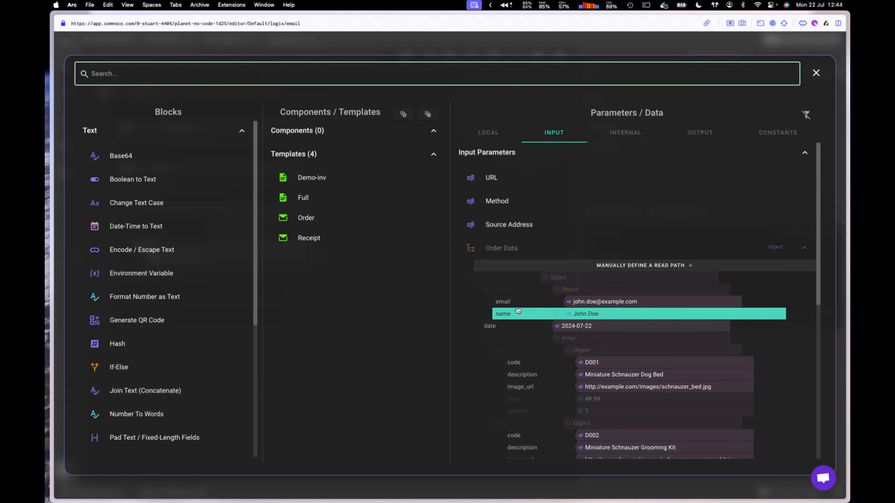
{"action": "left_click", "coordinate": [816, 74]}
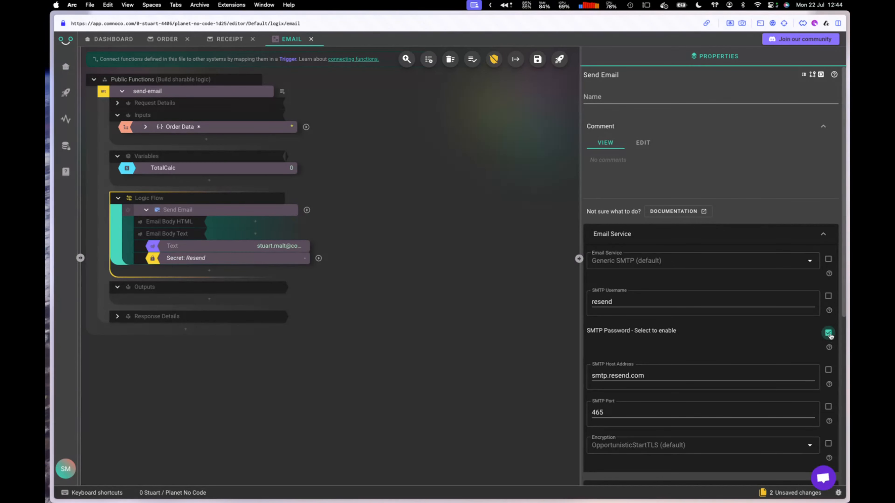
{"action": "scroll", "coordinate": [781, 377], "scroll_direction": "down", "scroll_amount": 10}
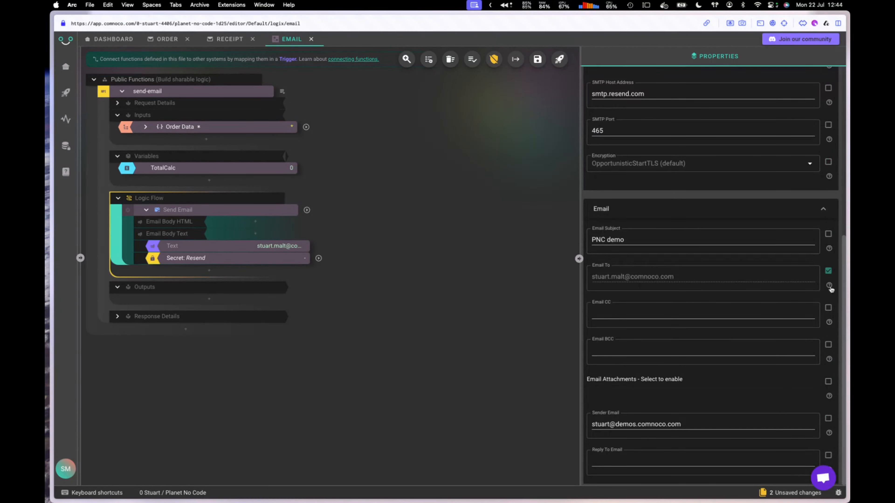
{"action": "left_click", "coordinate": [828, 271]}
{"action": "scroll", "coordinate": [697, 301], "scroll_direction": "up", "scroll_amount": 4}
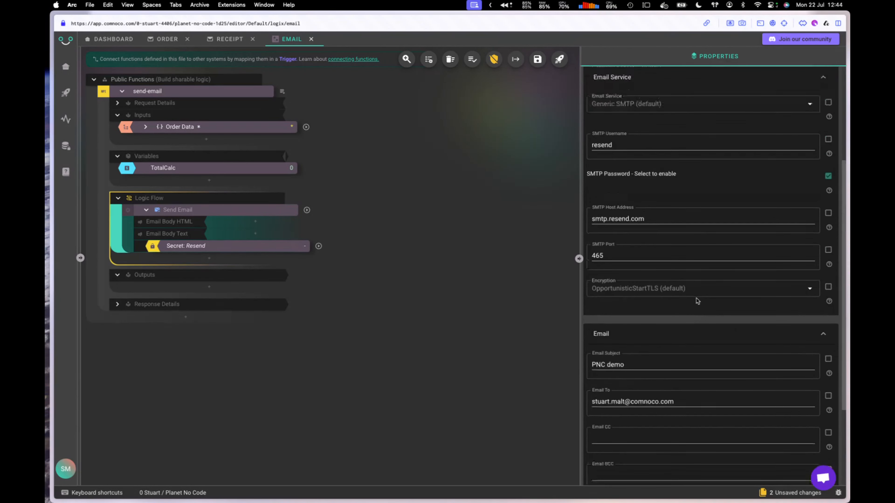
{"action": "scroll", "coordinate": [697, 300], "scroll_direction": "up", "scroll_amount": 1}
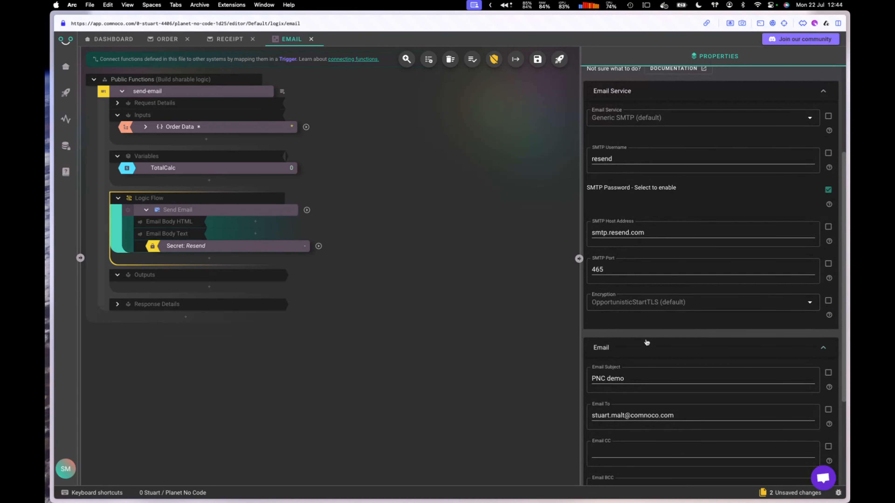
{"action": "scroll", "coordinate": [685, 286], "scroll_direction": "up", "scroll_amount": 2}
{"action": "scroll", "coordinate": [687, 289], "scroll_direction": "down", "scroll_amount": 10}
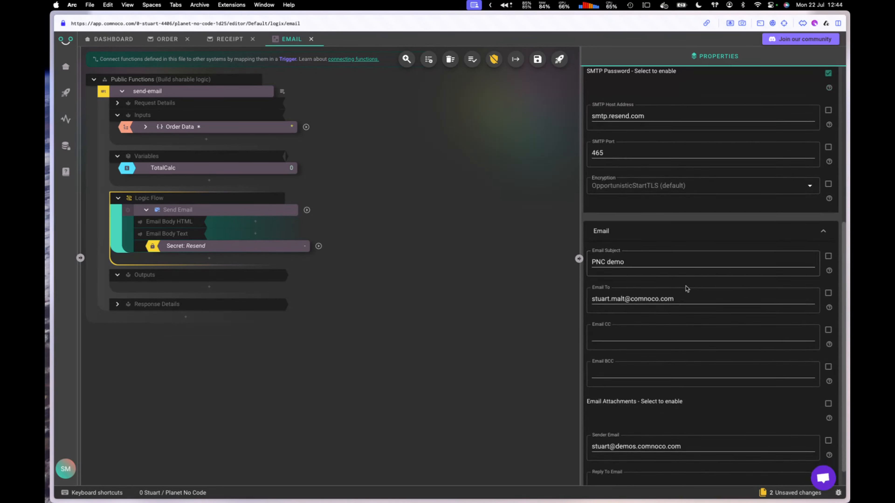
{"action": "scroll", "coordinate": [665, 446], "scroll_direction": "up", "scroll_amount": 7}
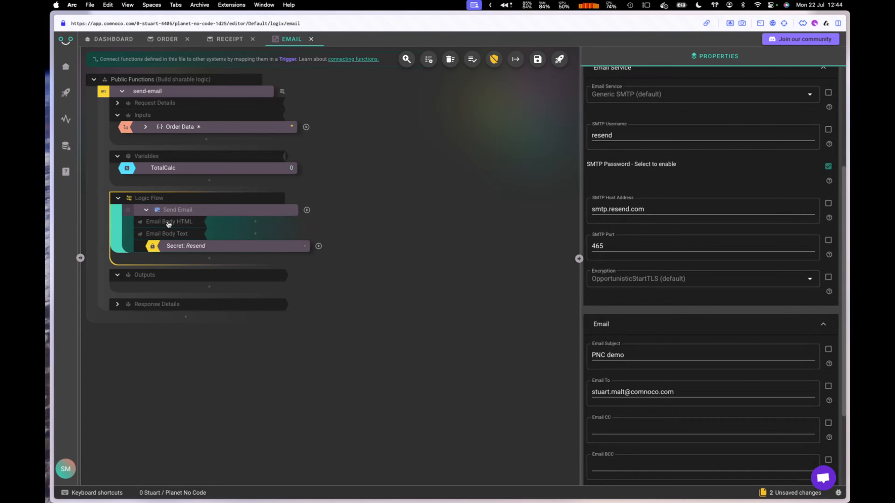
Step: Use the Receipt template for the Email Body HTML, replacing a mistakenly inserted Demo-inv template
{"action": "left_click", "coordinate": [253, 223]}
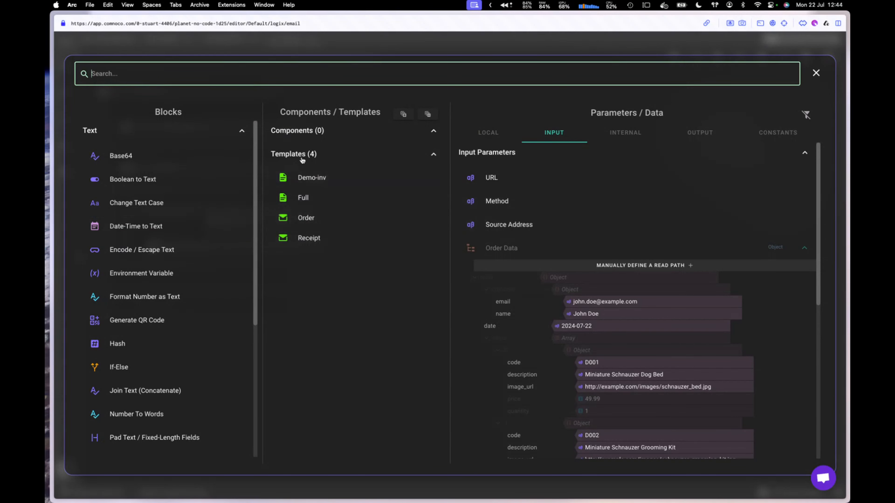
{"action": "left_click", "coordinate": [306, 181]}
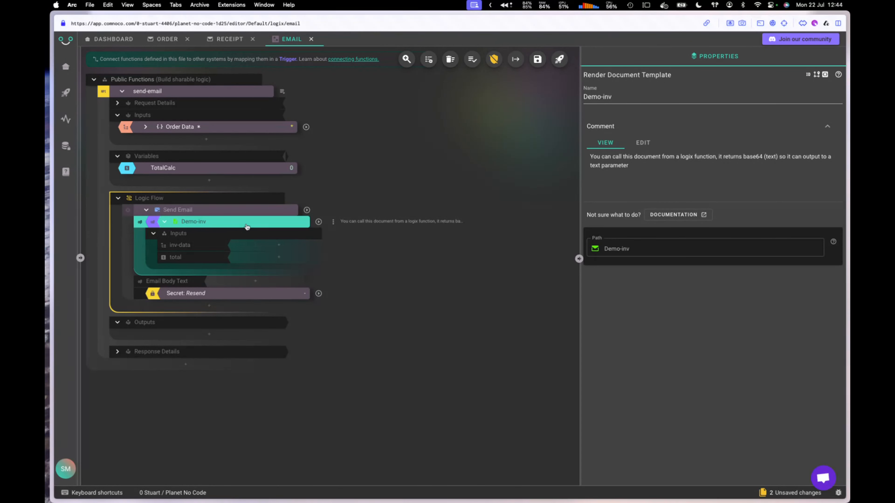
{"action": "key", "text": "Delete"}
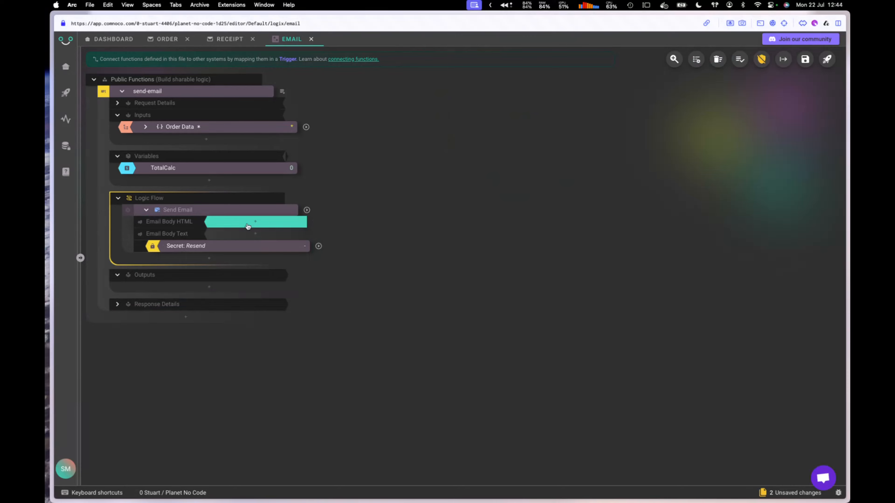
{"action": "left_click", "coordinate": [248, 226]}
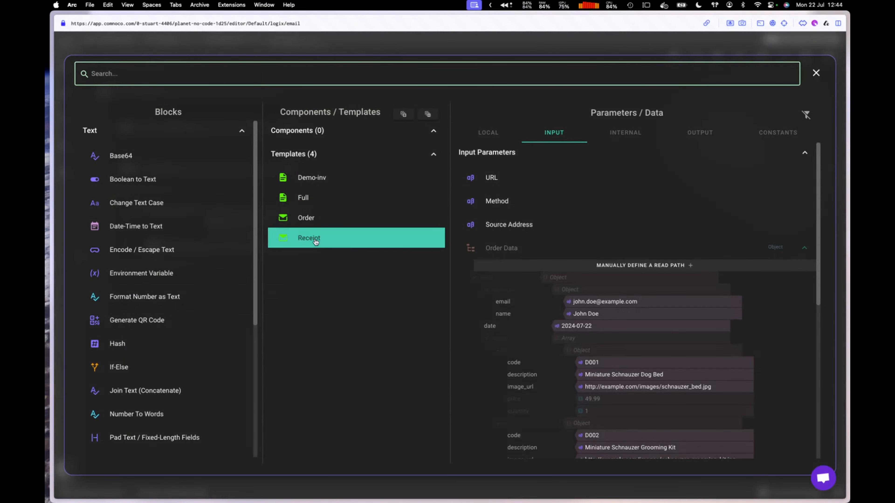
{"action": "mouse_move", "coordinate": [316, 241]}
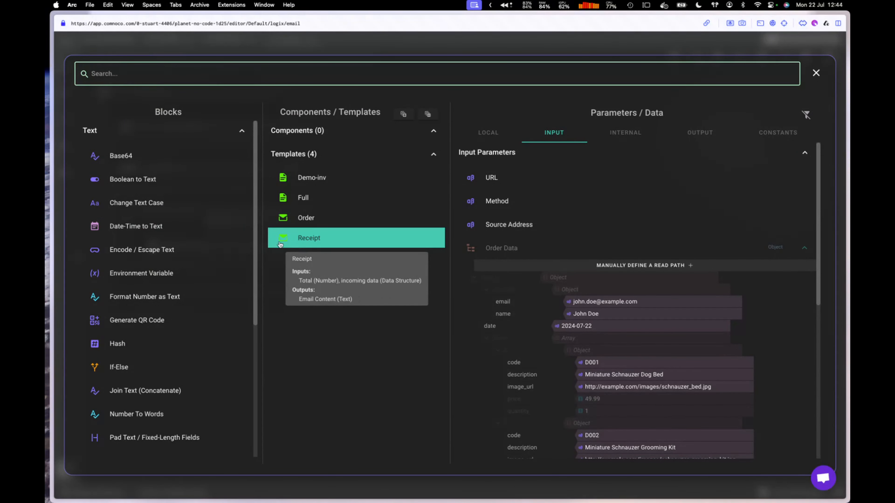
{"action": "mouse_move", "coordinate": [286, 241]}
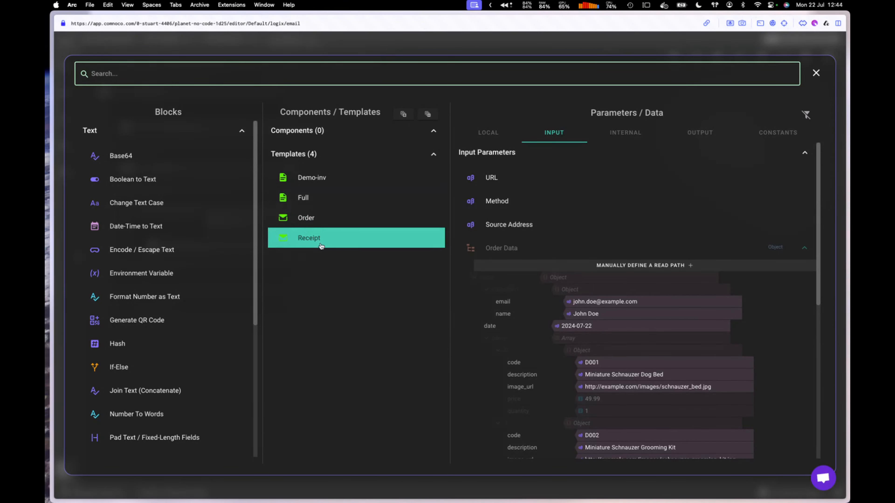
{"action": "left_click", "coordinate": [329, 243]}
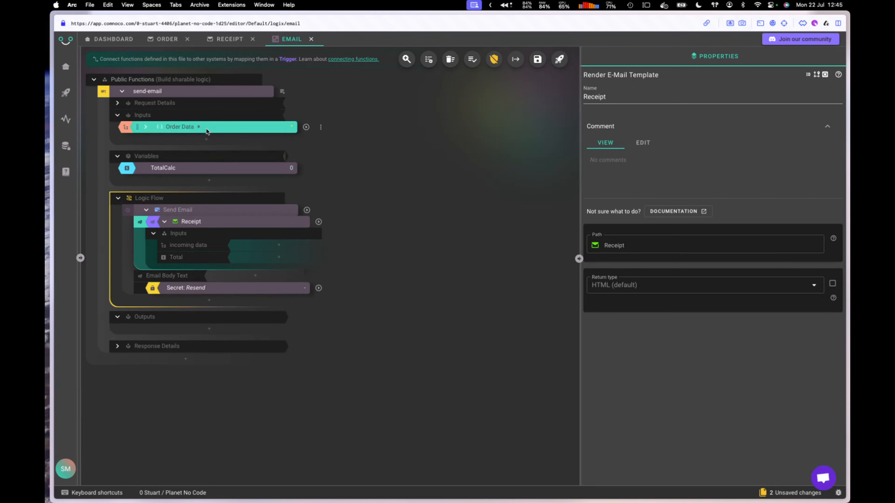
Step: Feed the Order Data input into Receipt's incoming data and the TotalCalc variable into Total
{"action": "left_click", "coordinate": [269, 248]}
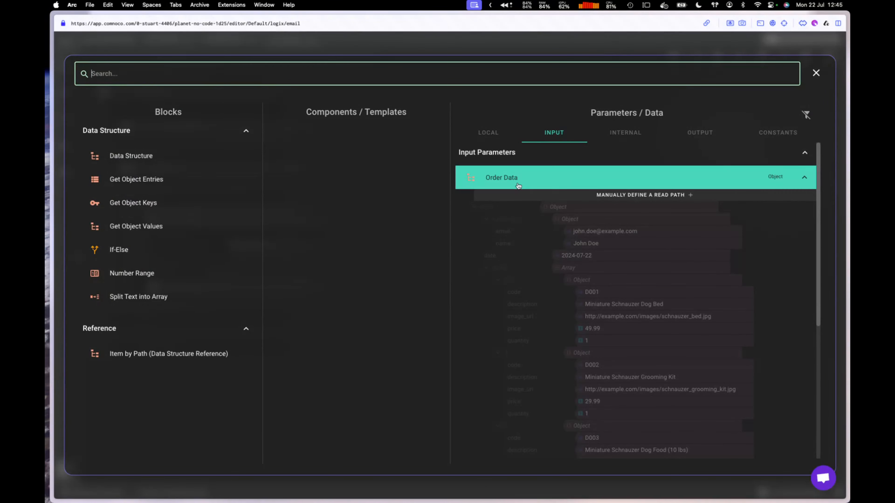
{"action": "left_click", "coordinate": [523, 176]}
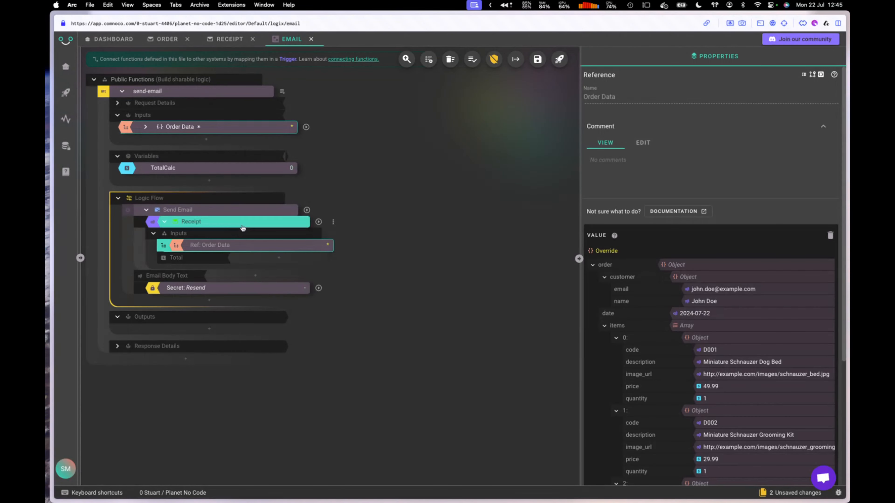
{"action": "left_click", "coordinate": [280, 260]}
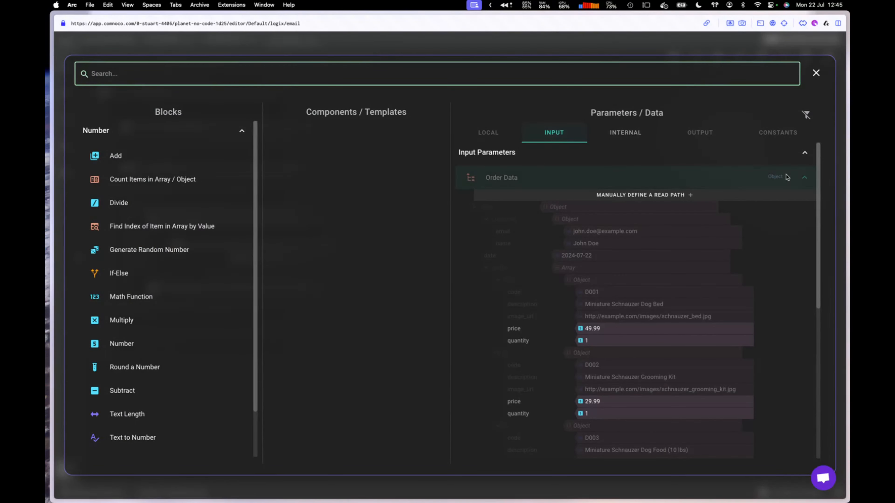
{"action": "left_click", "coordinate": [804, 178]}
{"action": "left_click", "coordinate": [621, 137]}
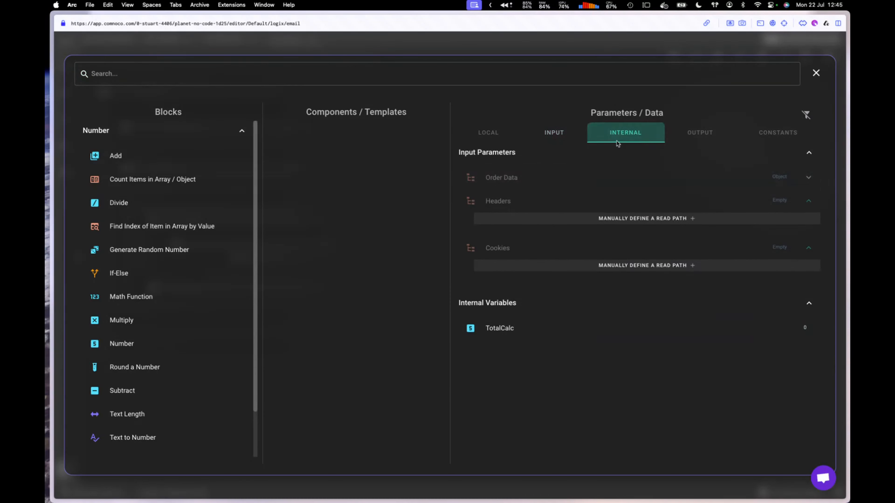
{"action": "left_click", "coordinate": [500, 336]}
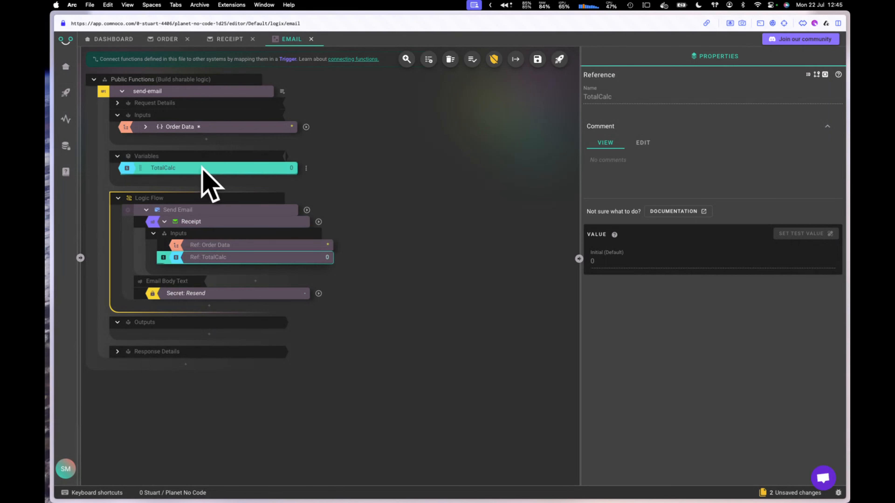
{"action": "mouse_move", "coordinate": [178, 170]}
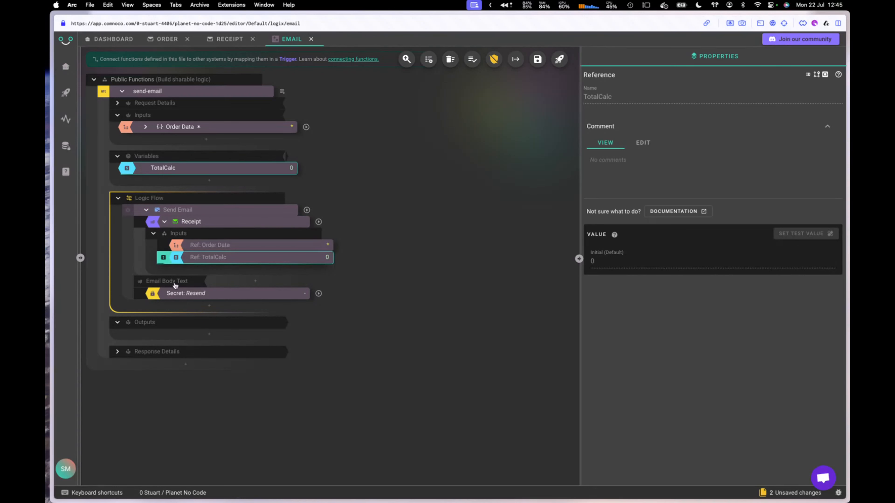
Step: Set the plain-text email body to 'Hello this is your order' and collapse the Receipt block
{"action": "mouse_move", "coordinate": [168, 284]}
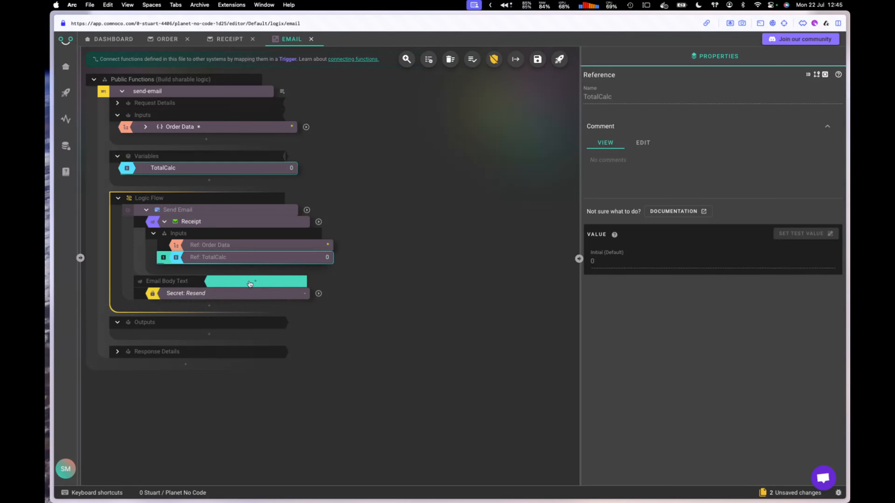
{"action": "left_click", "coordinate": [250, 283]}
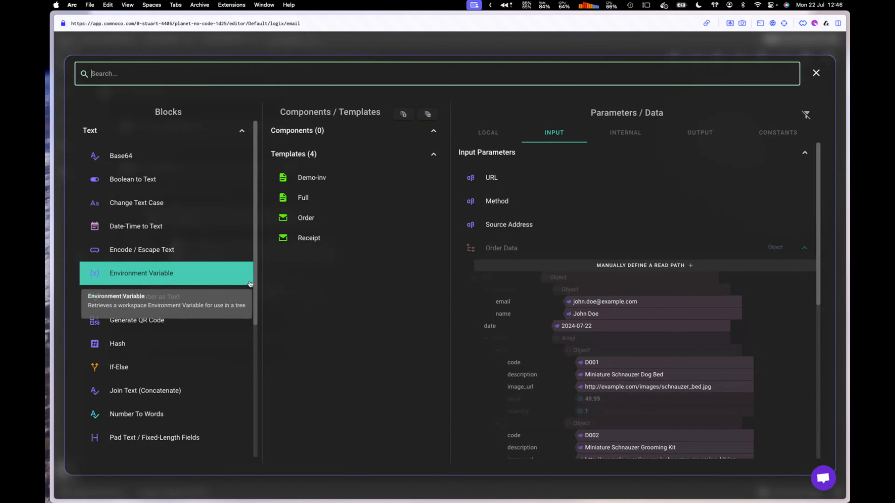
{"action": "type", "text": "Hell"}
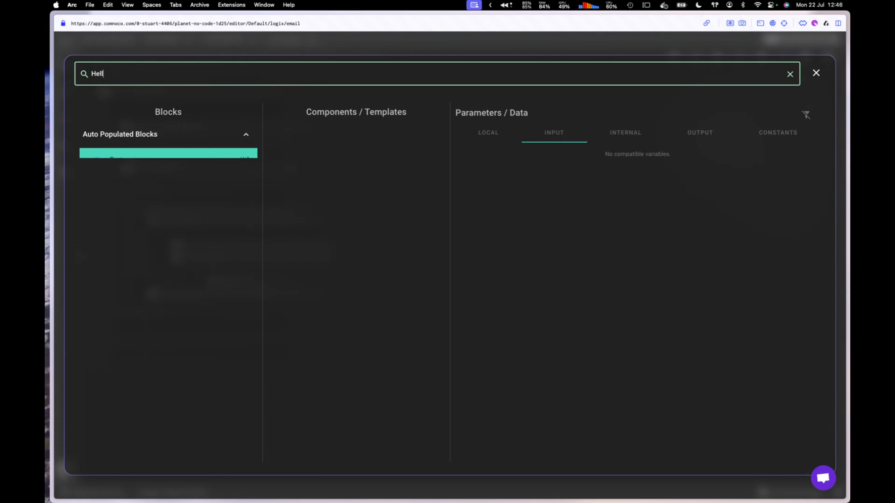
{"action": "type", "text": "o thisi"}
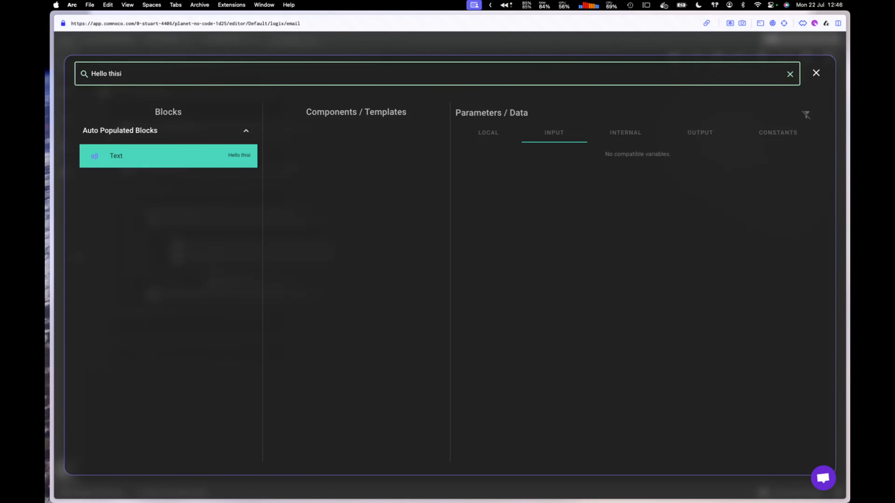
{"action": "key", "text": "BackSpace"}
{"action": "key", "text": "BackSpace"}
{"action": "type", "text": "s is your order"}
{"action": "left_click", "coordinate": [247, 165]}
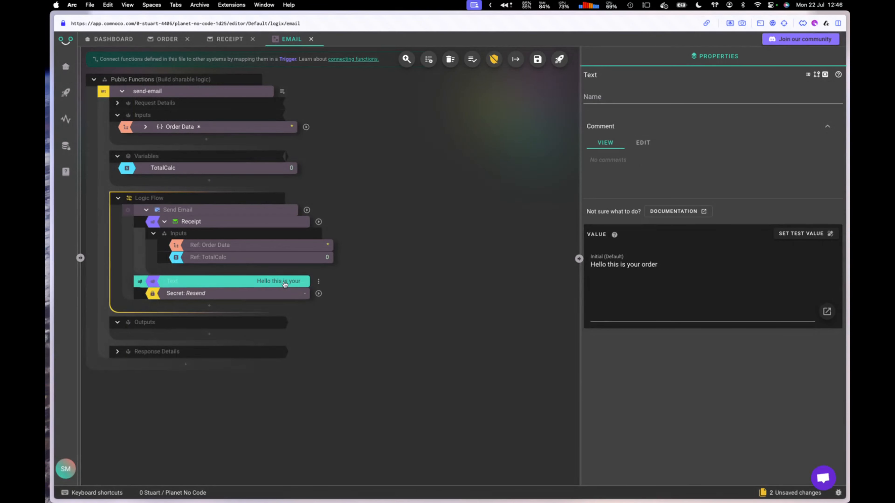
{"action": "left_click", "coordinate": [164, 222]}
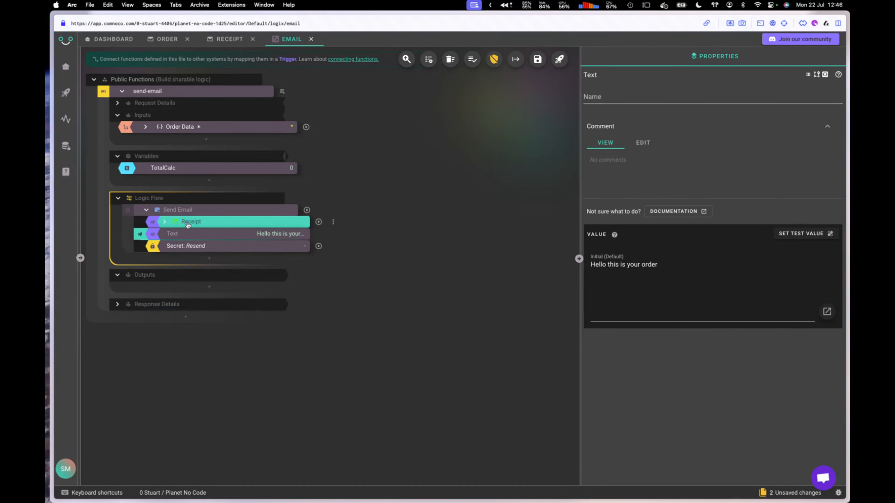
Step: Select the Send Email block and run it to send a test email through Resend
{"action": "left_click_drag", "start_coordinate": [258, 209], "coordinate": [268, 189]}
{"action": "left_click", "coordinate": [217, 212]}
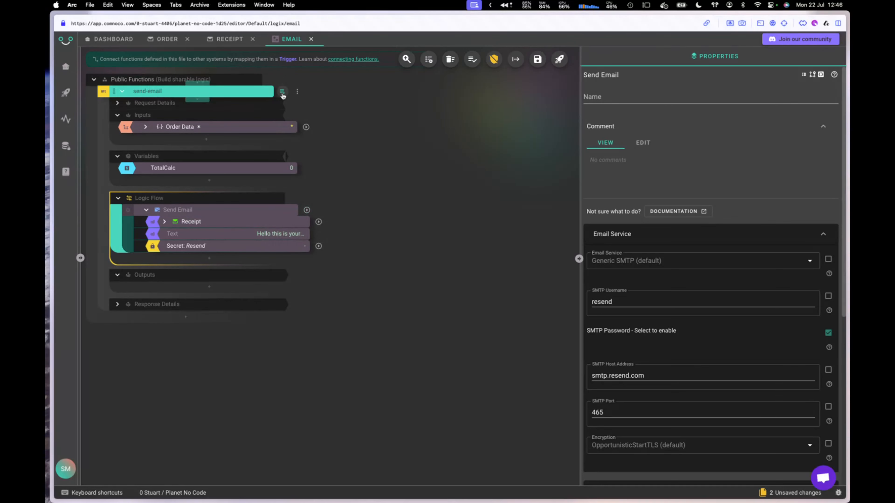
{"action": "left_click", "coordinate": [307, 211]}
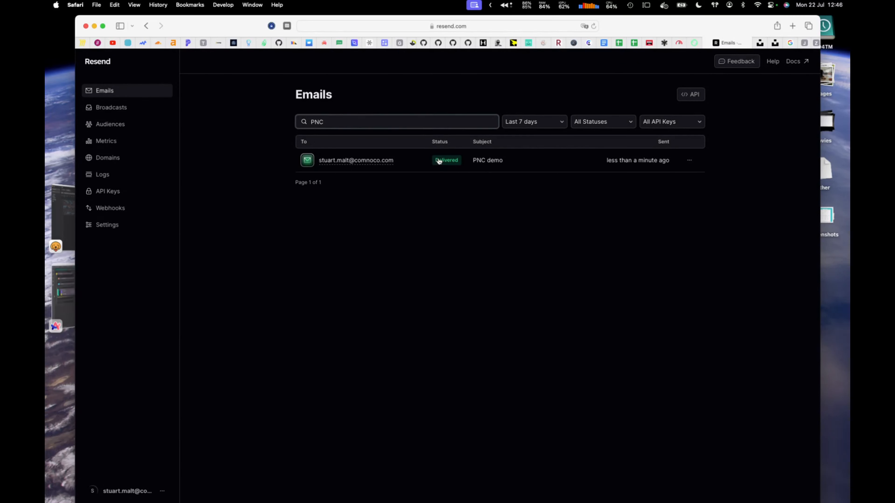
Step: Open the delivered PNC demo email in Resend and highlight its £0.00 order total
{"action": "left_click", "coordinate": [366, 161]}
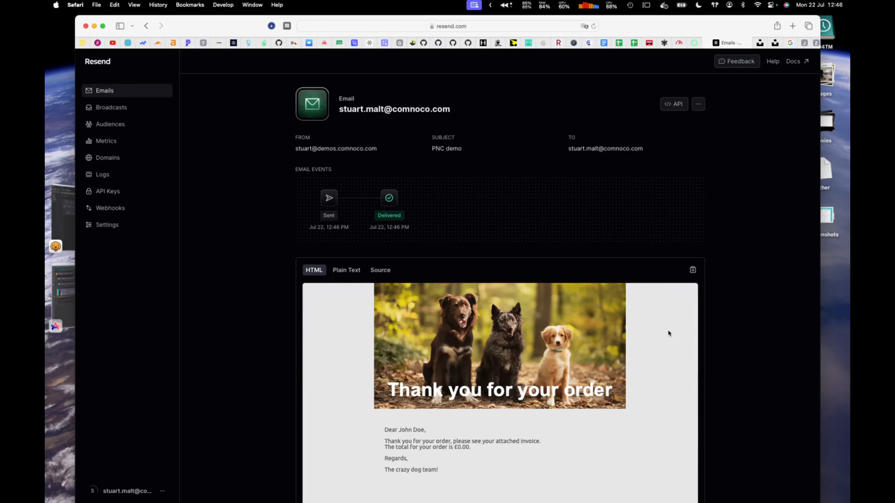
{"action": "scroll", "coordinate": [661, 328], "scroll_direction": "down", "scroll_amount": 2}
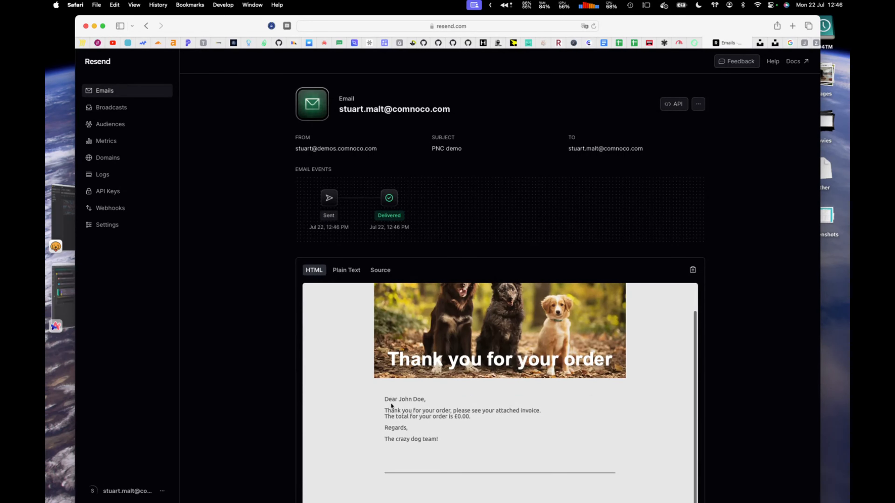
{"action": "left_click_drag", "start_coordinate": [454, 416], "coordinate": [474, 417]}
{"action": "scroll", "coordinate": [769, 356], "scroll_direction": "down", "scroll_amount": 3}
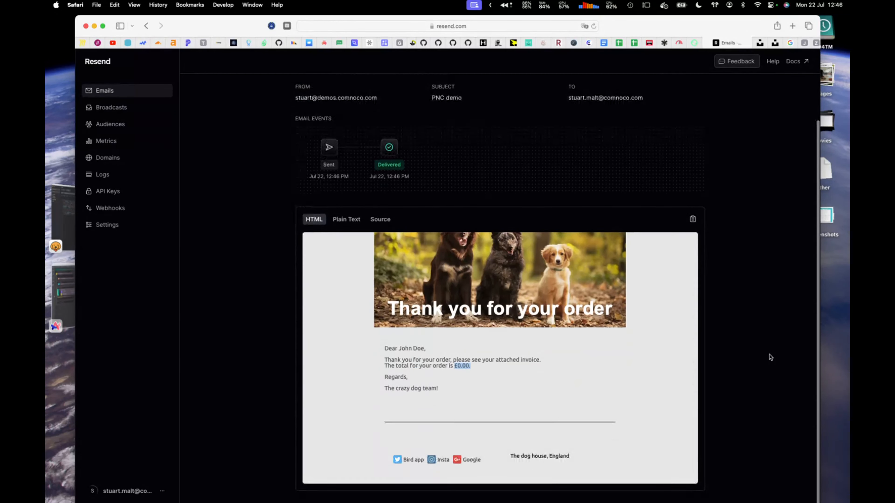
{"action": "scroll", "coordinate": [769, 357], "scroll_direction": "up", "scroll_amount": 3}
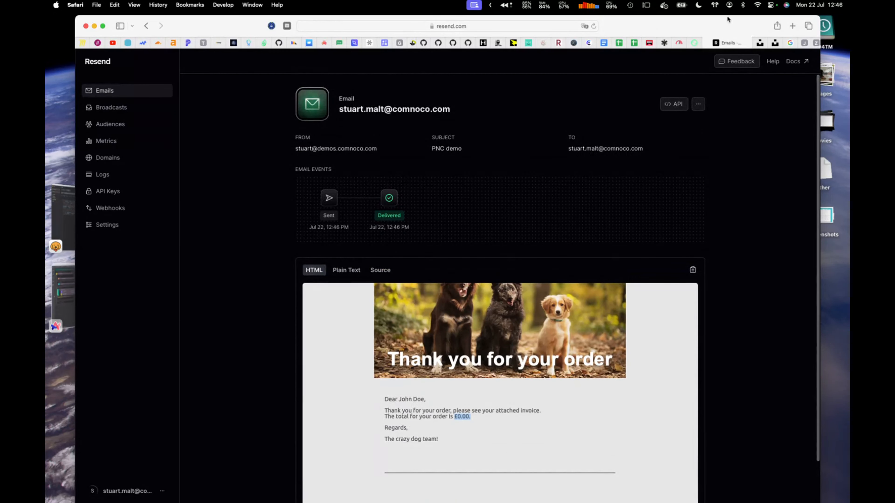
{"action": "left_click_drag", "start_coordinate": [736, 24], "coordinate": [126, 74]}
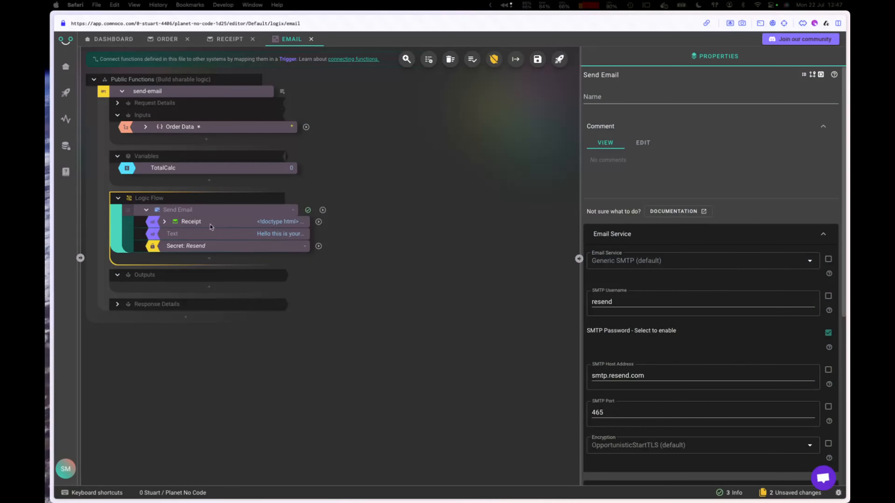
Step: Enable Email Attachments on the Send Email block and select its Attachment object
{"action": "left_click", "coordinate": [223, 214]}
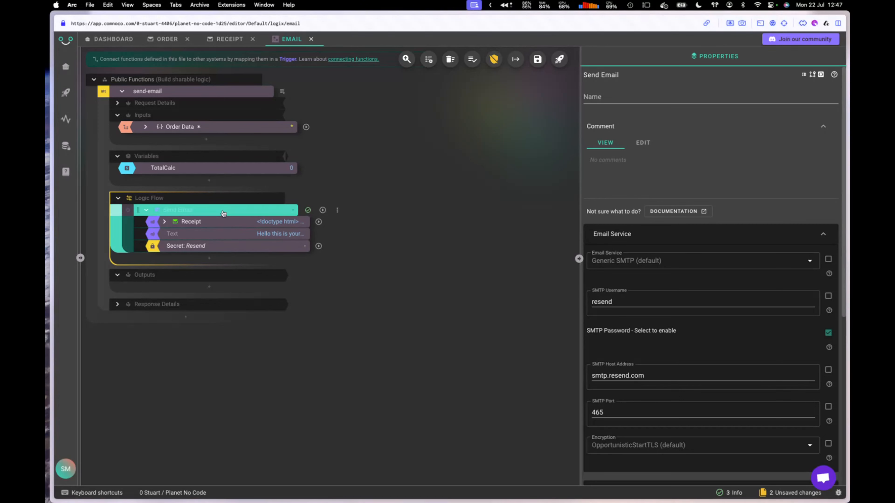
{"action": "mouse_move", "coordinate": [223, 214]}
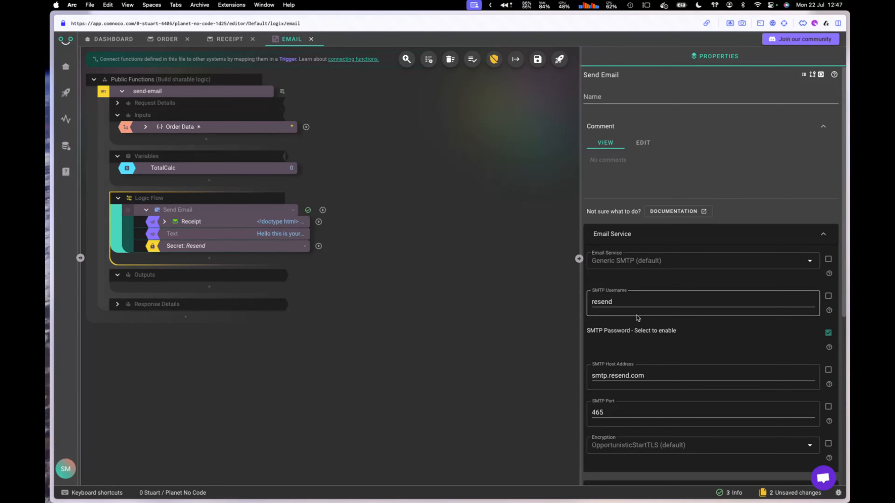
{"action": "scroll", "coordinate": [772, 353], "scroll_direction": "down", "scroll_amount": 8}
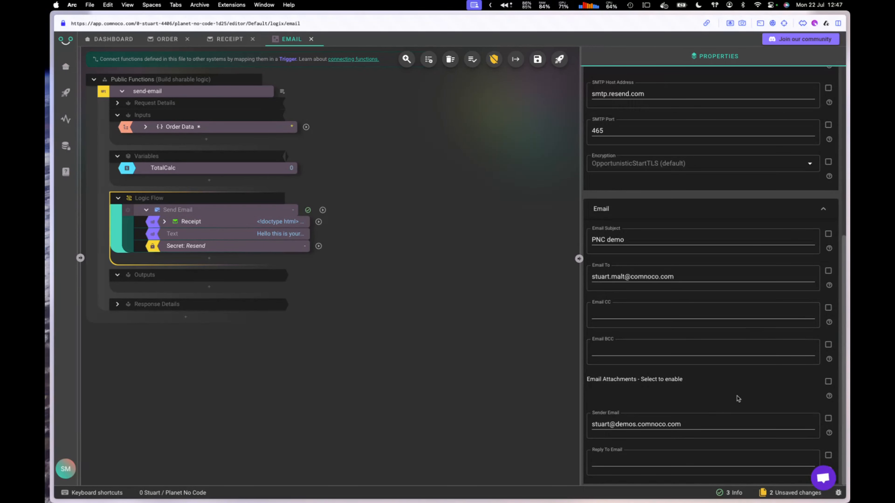
{"action": "left_click", "coordinate": [829, 381]}
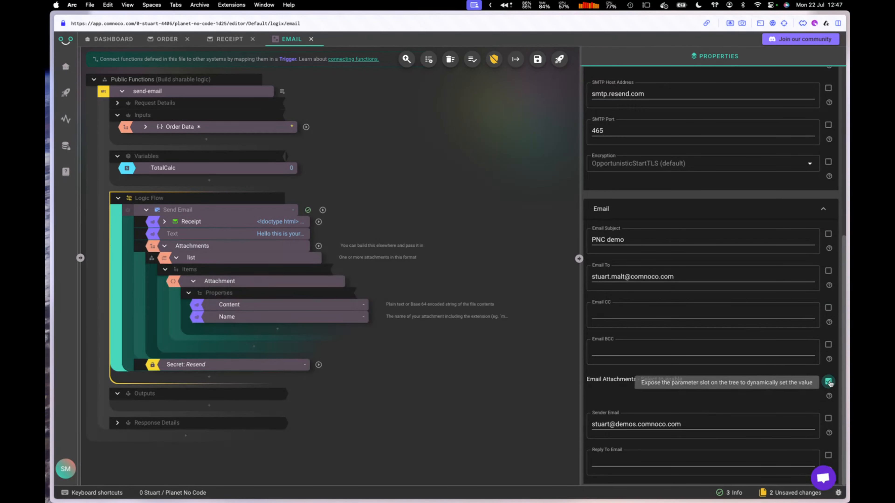
{"action": "left_click", "coordinate": [273, 250]}
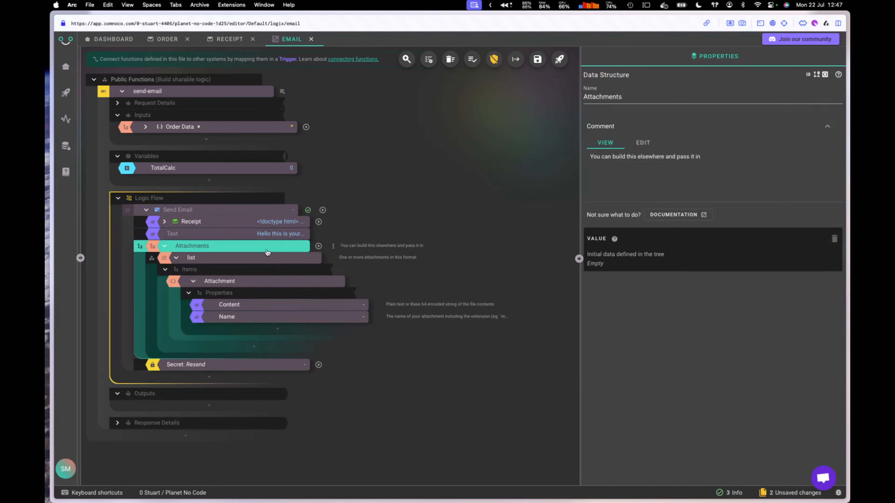
{"action": "left_click", "coordinate": [248, 259]}
{"action": "left_click", "coordinate": [248, 281]}
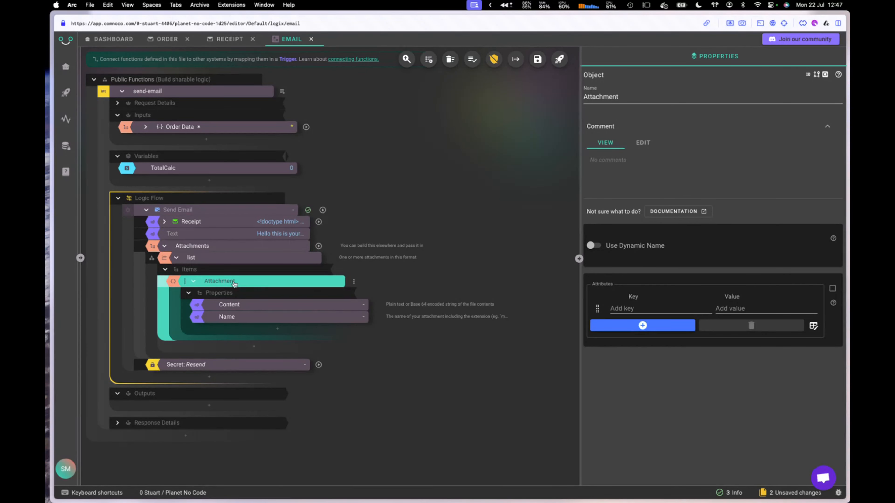
Step: Keep a single Attachment and set its Name to 'invoice.pdf'
{"action": "mouse_move", "coordinate": [218, 284]}
{"action": "key", "text": "super+d"}
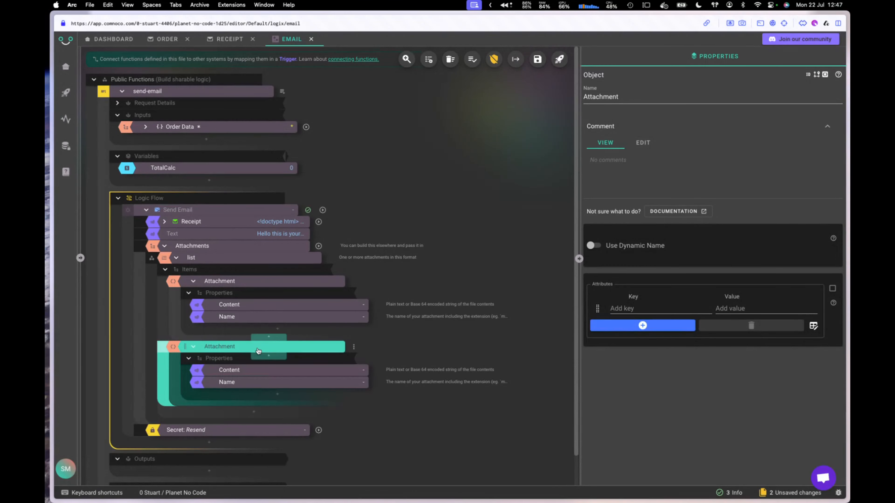
{"action": "right_click", "coordinate": [258, 350]}
{"action": "left_click", "coordinate": [276, 484]}
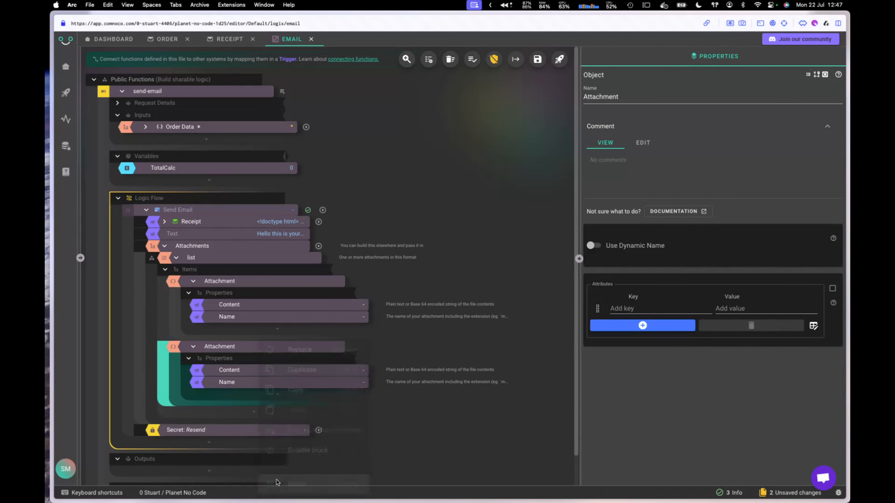
{"action": "left_click", "coordinate": [245, 319]}
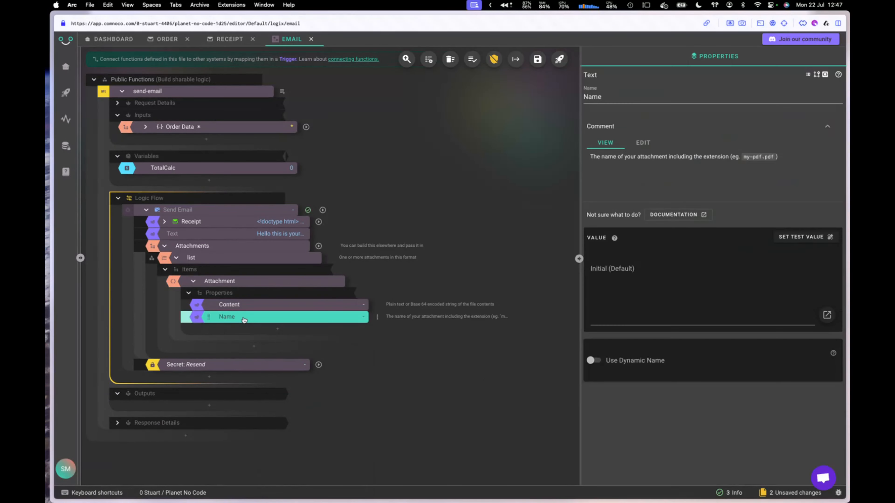
{"action": "left_click", "coordinate": [623, 274]}
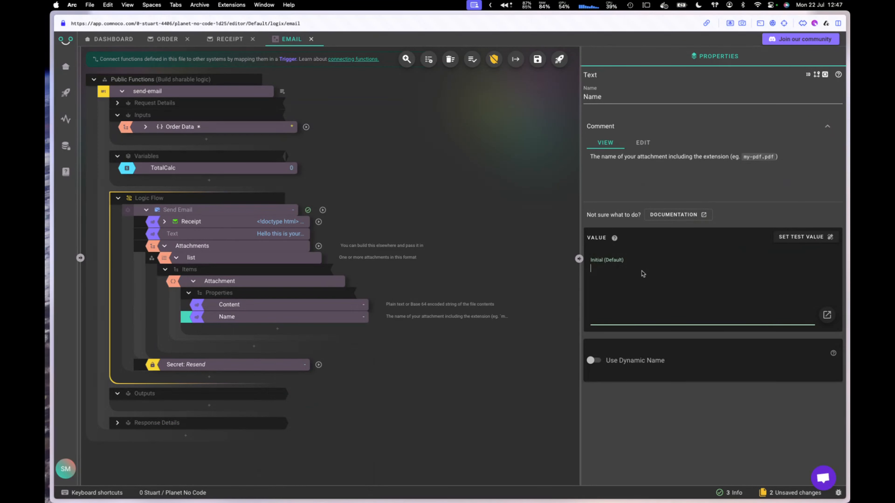
{"action": "type", "text": "invoice.pdf"}
Step: Replace the attachment's Content with the Demo-inv document template
{"action": "left_click", "coordinate": [301, 305]}
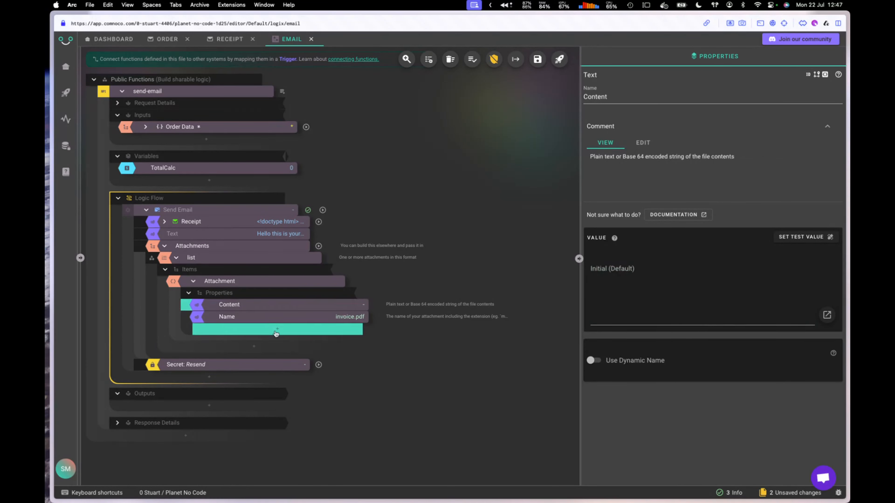
{"action": "right_click", "coordinate": [276, 309]}
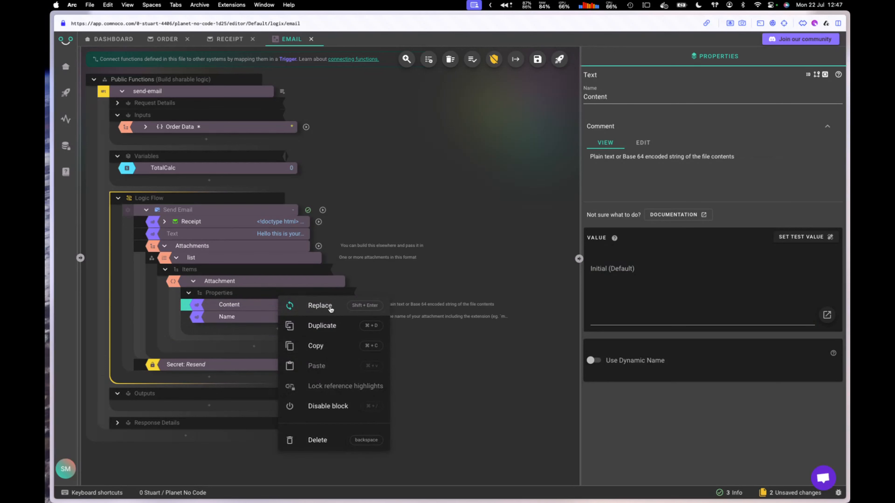
{"action": "left_click", "coordinate": [320, 306]}
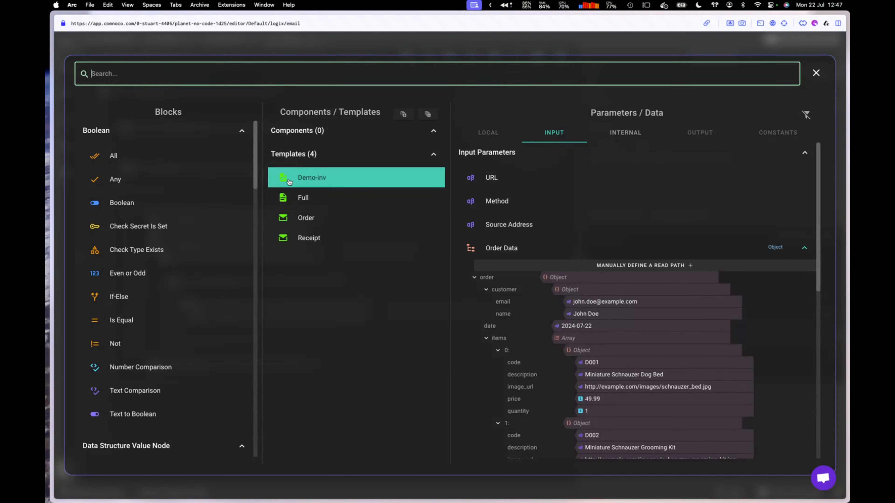
{"action": "mouse_move", "coordinate": [286, 183]}
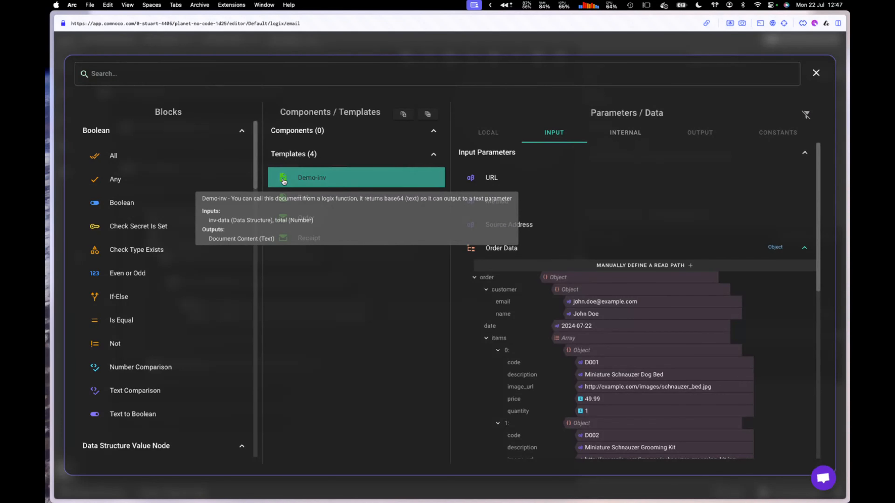
{"action": "left_click", "coordinate": [284, 178]}
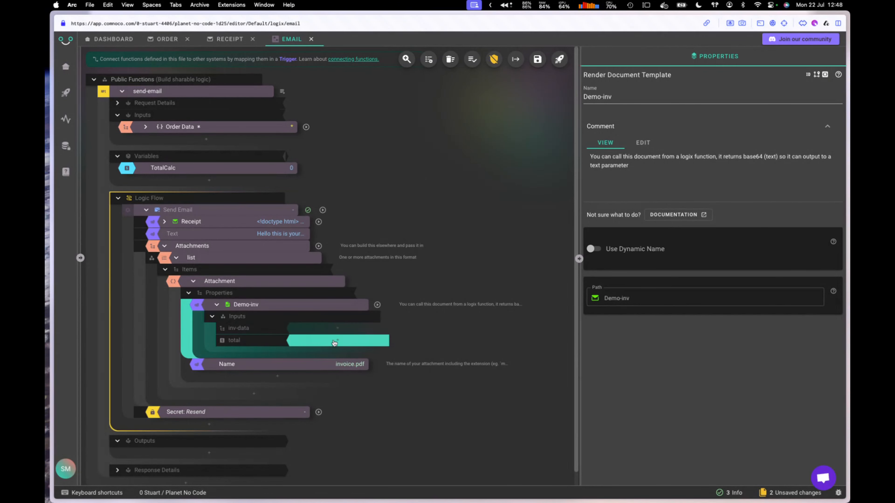
Step: Feed Order Data into Demo-inv's inv-data and the TotalCalc variable into its total
{"action": "left_click", "coordinate": [340, 328]}
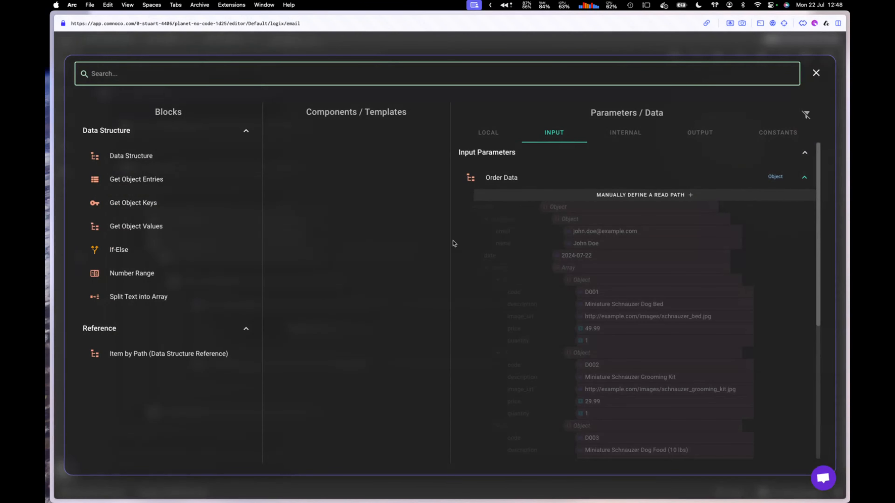
{"action": "left_click", "coordinate": [500, 177]}
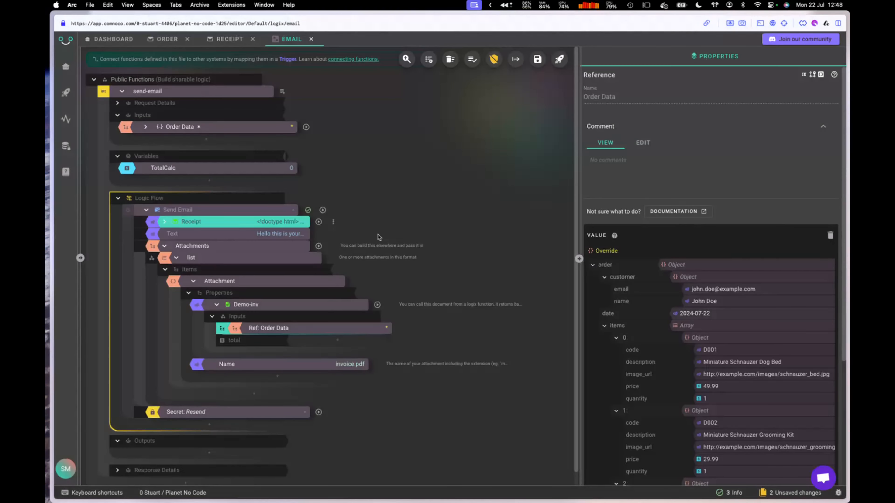
{"action": "left_click", "coordinate": [337, 340]}
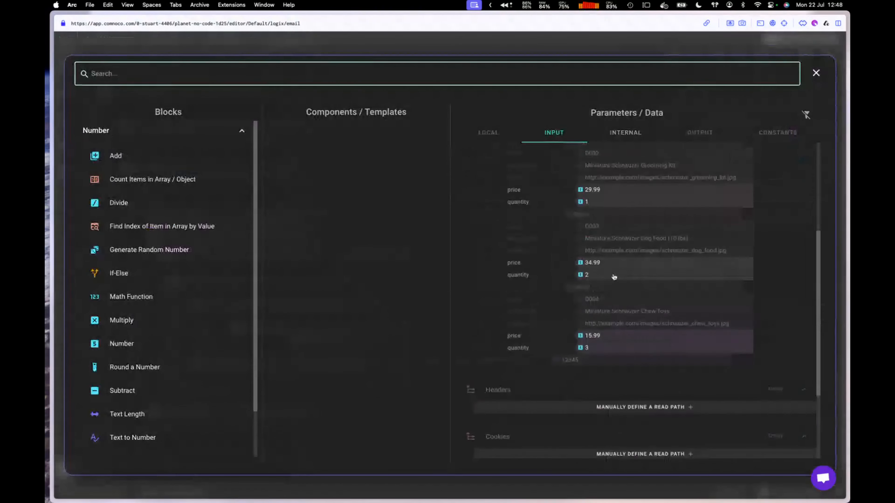
{"action": "scroll", "coordinate": [613, 278], "scroll_direction": "down", "scroll_amount": 2}
{"action": "left_click", "coordinate": [614, 442]}
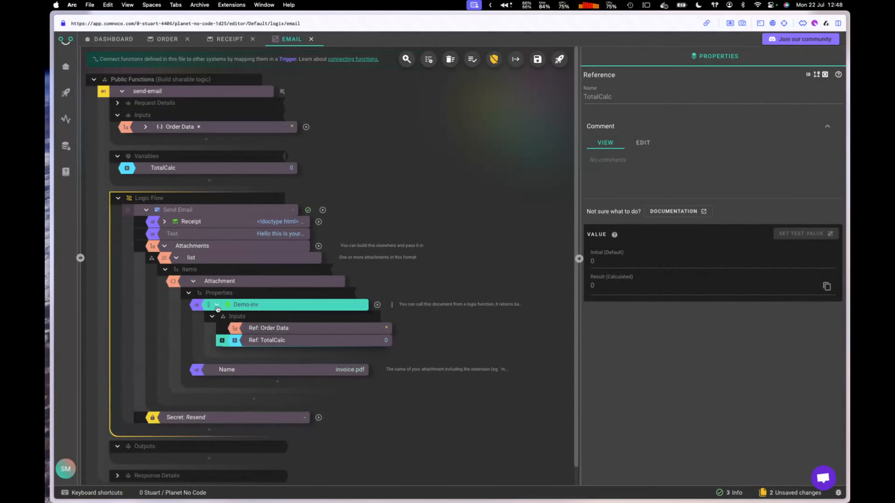
{"action": "left_click", "coordinate": [217, 305]}
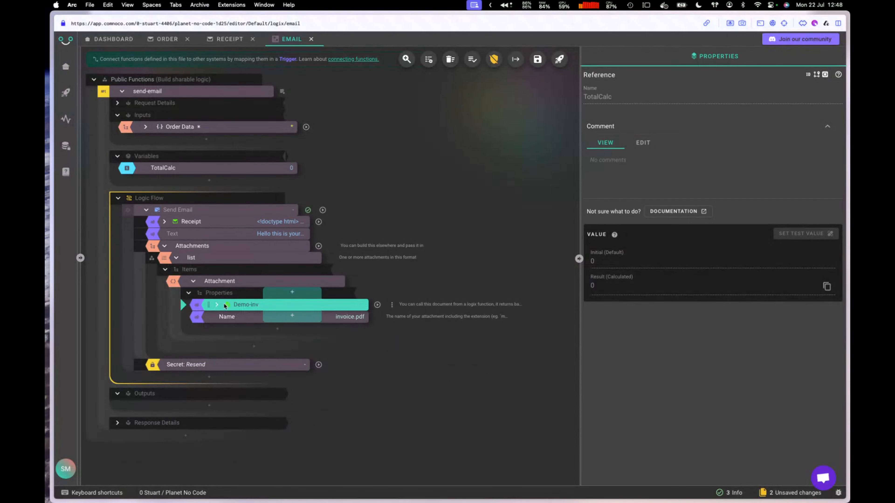
Step: Rename the Demo-inv document block to 'Content'
{"action": "left_click", "coordinate": [291, 305]}
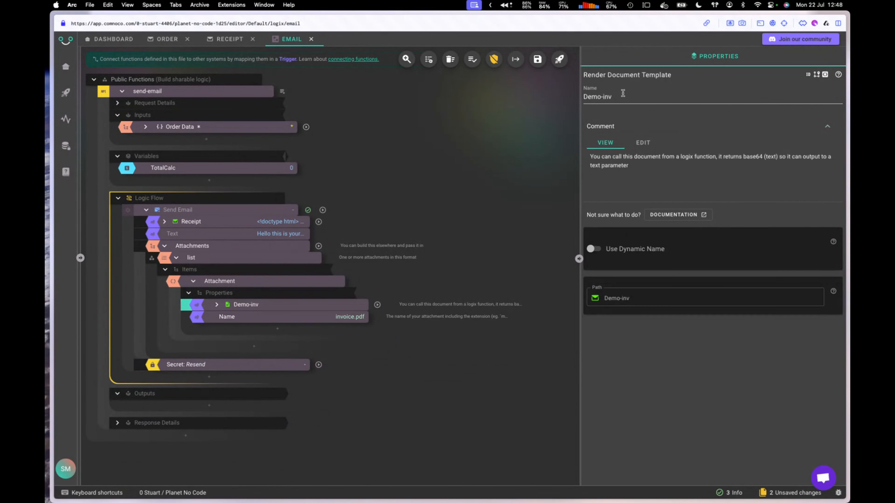
{"action": "left_click", "coordinate": [623, 93]}
{"action": "key", "text": "super+a"}
{"action": "type", "text": "C"}
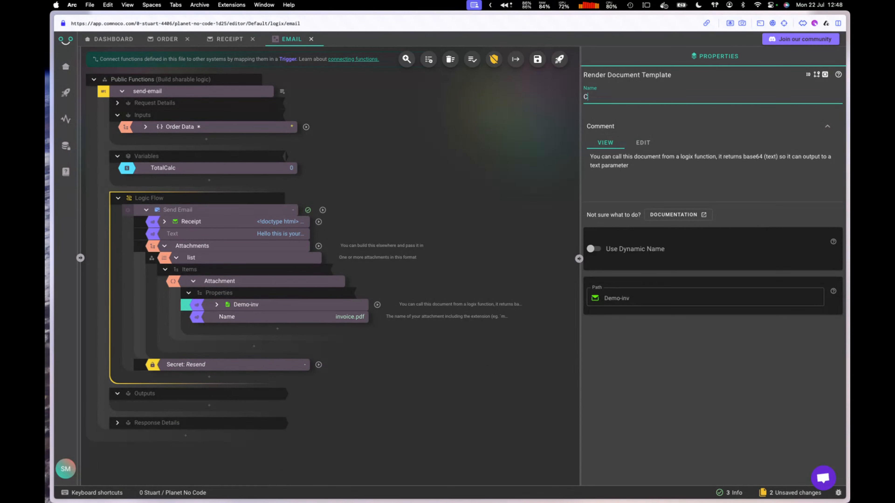
{"action": "type", "text": "ontent"}
{"action": "left_click", "coordinate": [493, 201]}
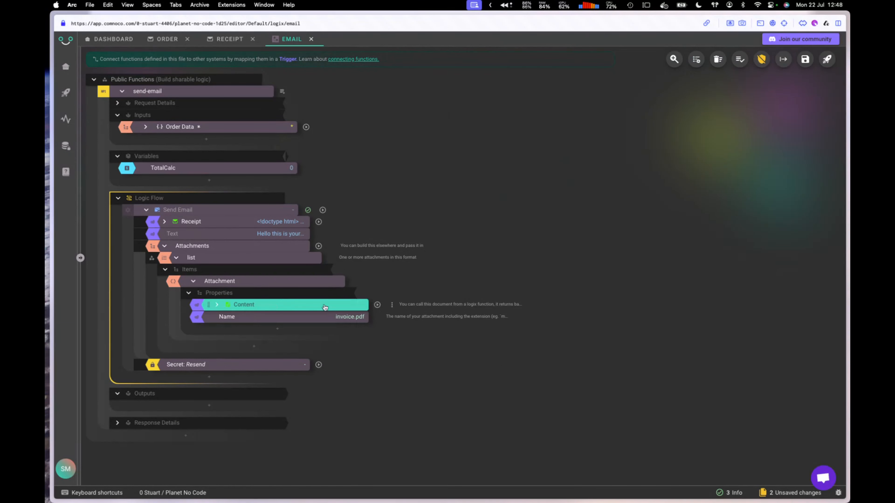
Step: Collapse Attachments and Send Email, then insert a Loop block before Send Email
{"action": "left_click", "coordinate": [165, 247]}
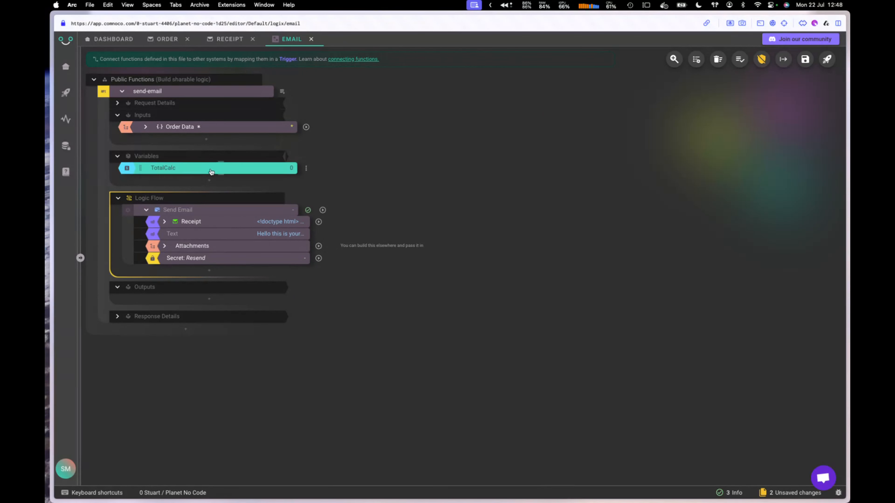
{"action": "left_click", "coordinate": [146, 211]}
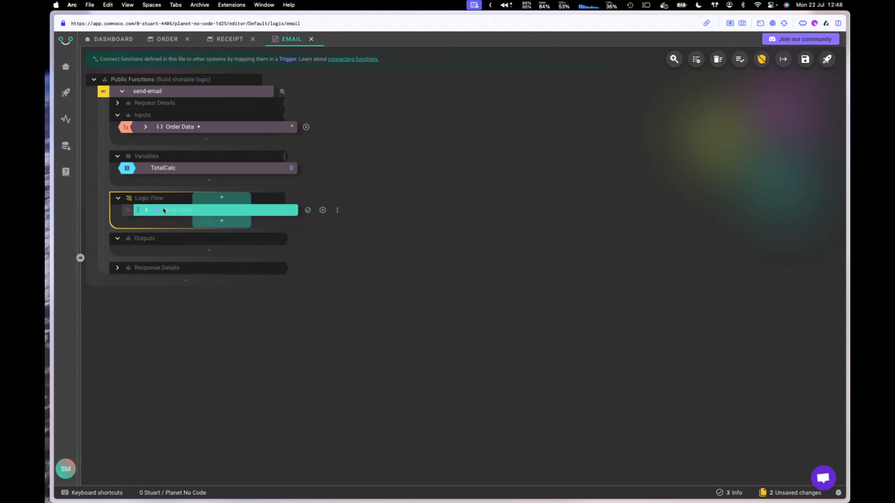
{"action": "left_click", "coordinate": [222, 200]}
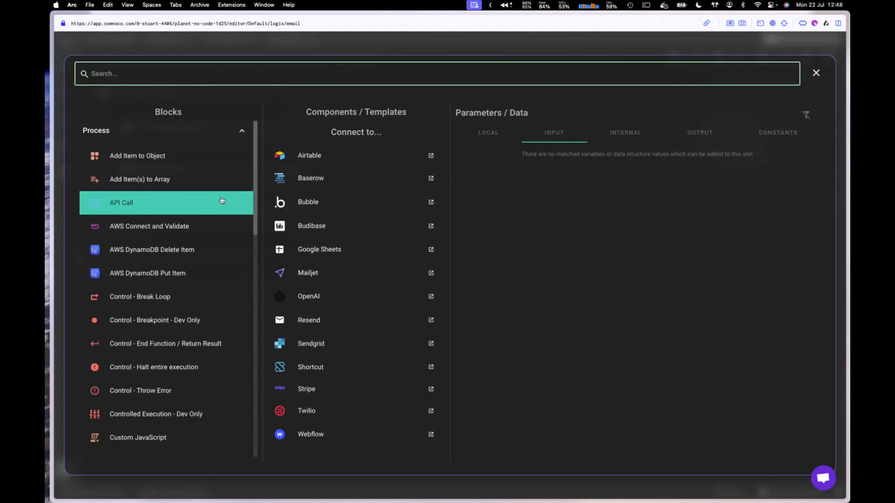
{"action": "type", "text": "lo"}
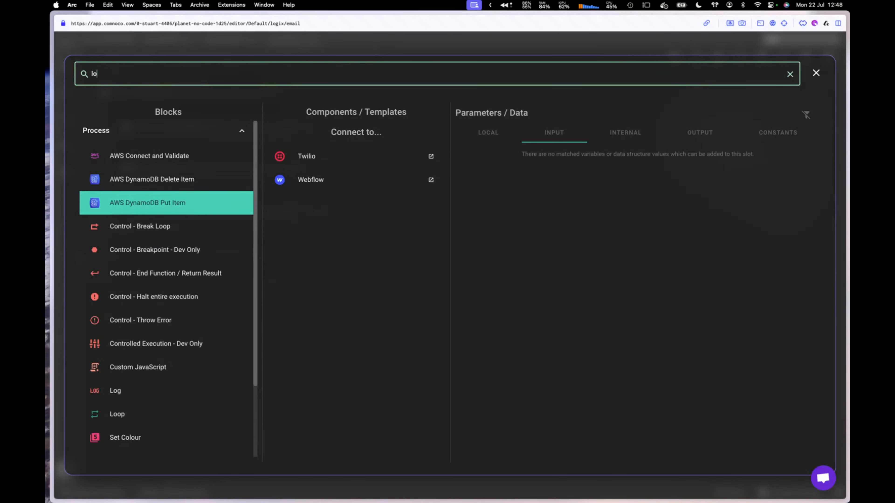
{"action": "left_click", "coordinate": [124, 416]}
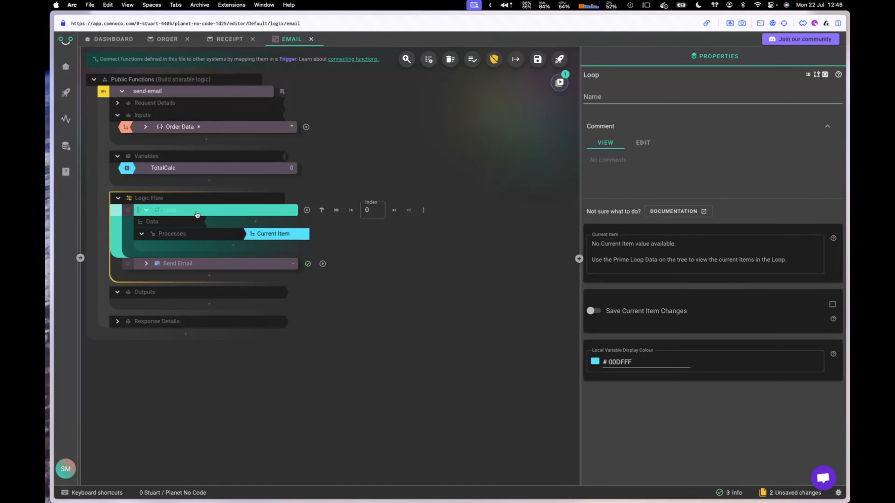
Step: Set the Loop's Data to Order Data's order.items
{"action": "left_click", "coordinate": [166, 227]}
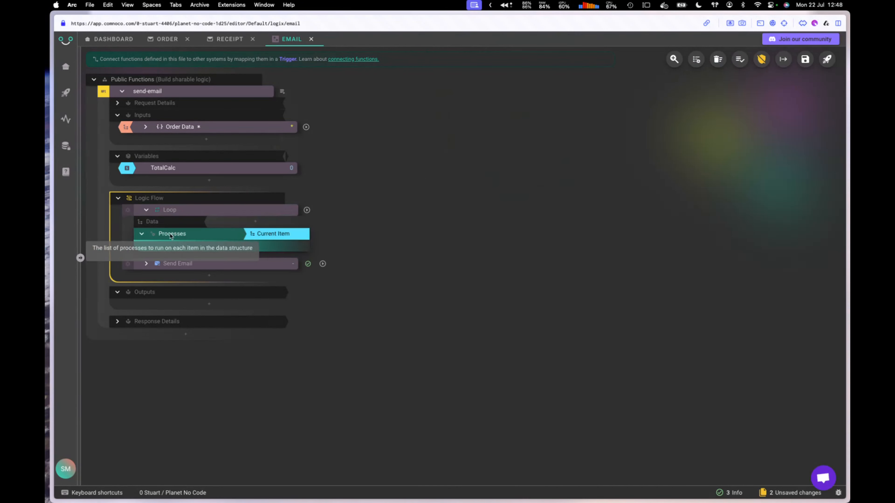
{"action": "left_click", "coordinate": [257, 223]}
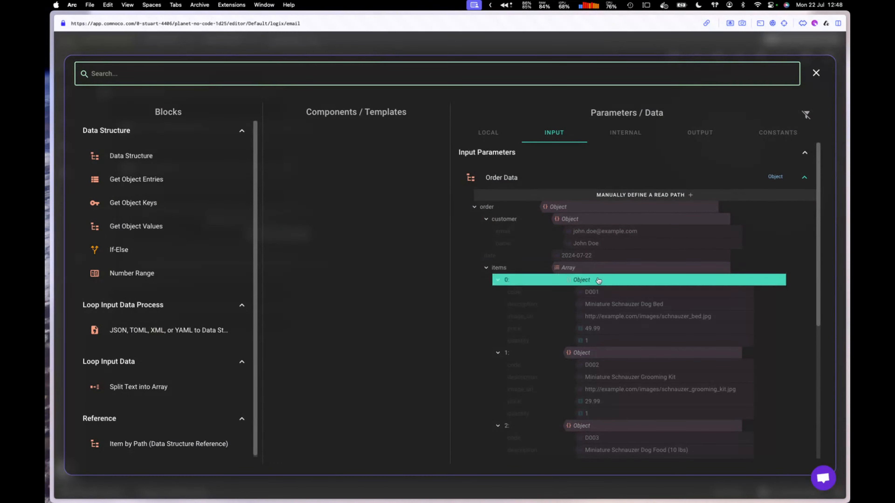
{"action": "left_click", "coordinate": [597, 268]}
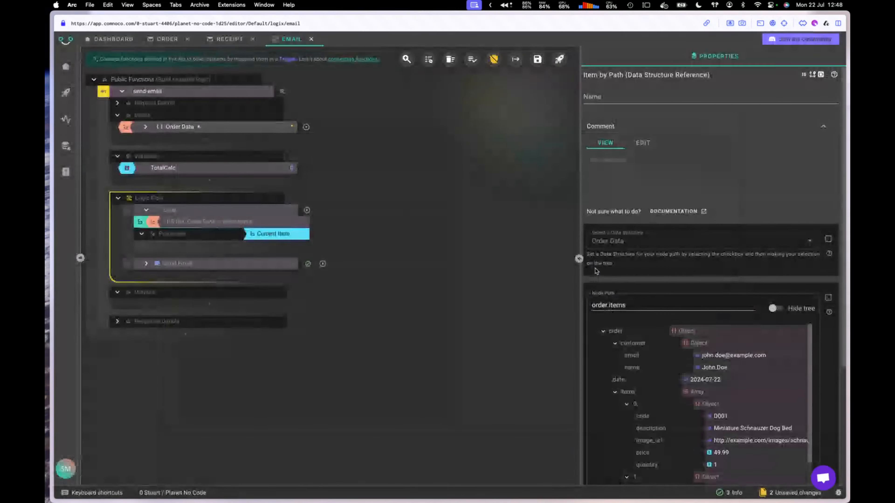
{"action": "left_click", "coordinate": [271, 210]}
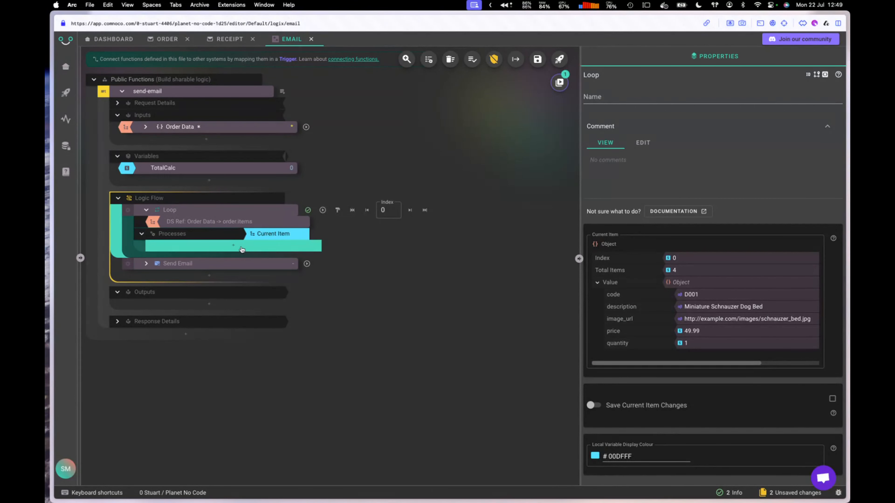
{"action": "left_click", "coordinate": [242, 250]}
Step: Add a Set Number step inside the loop that targets TotalCalc
{"action": "type", "text": "s "}
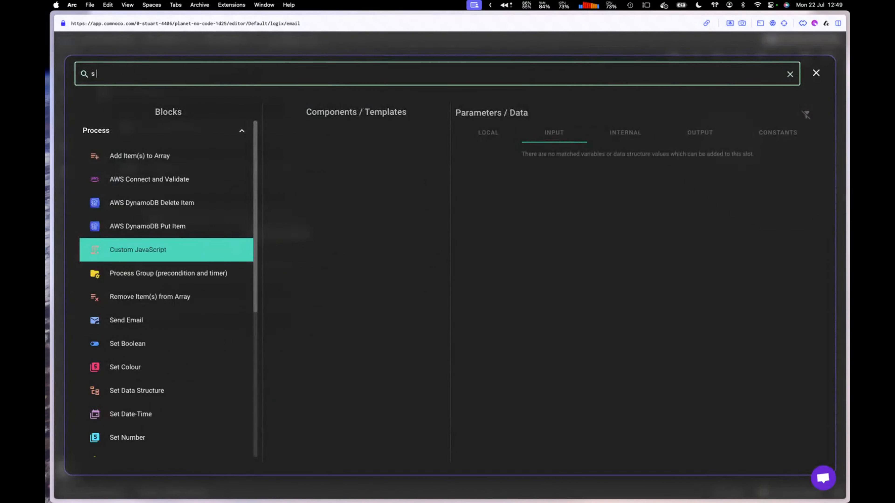
{"action": "type", "text": "n"}
{"action": "left_click", "coordinate": [166, 274]}
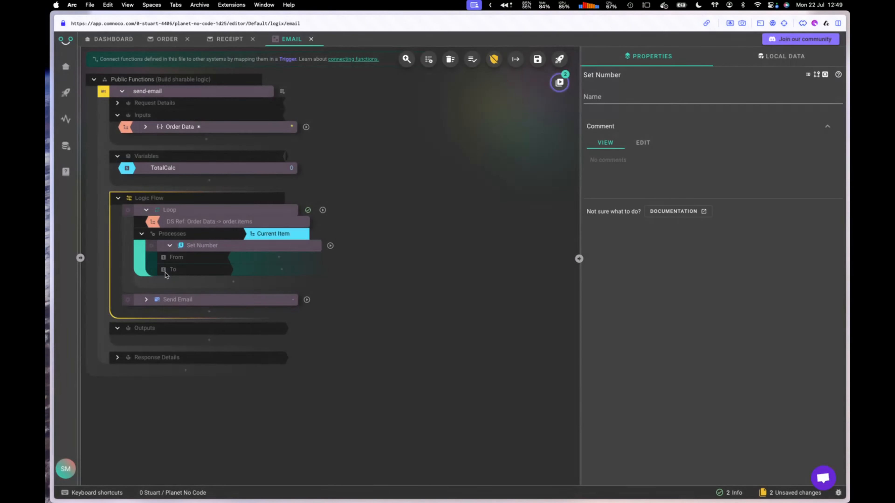
{"action": "left_click", "coordinate": [175, 259]}
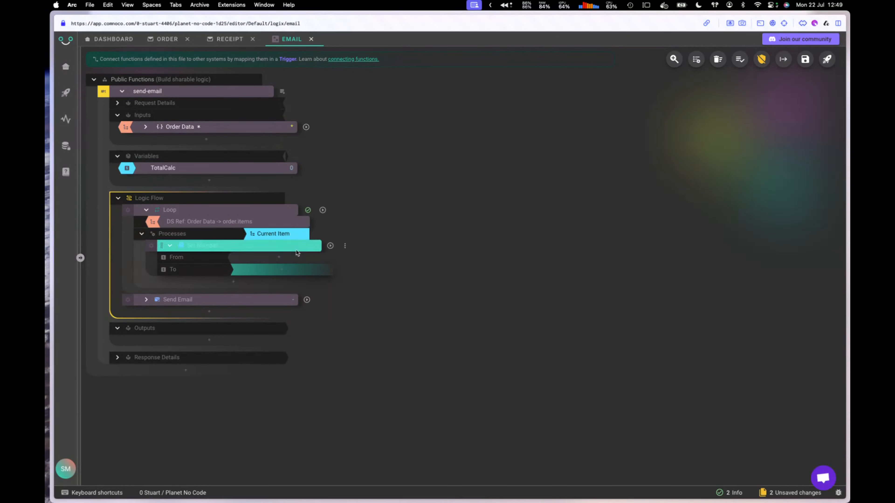
{"action": "left_click", "coordinate": [285, 273]}
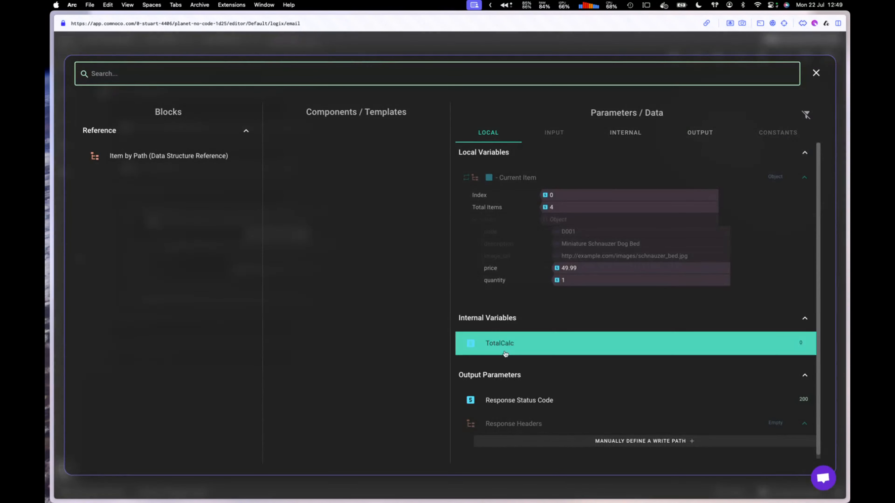
{"action": "left_click", "coordinate": [519, 347]}
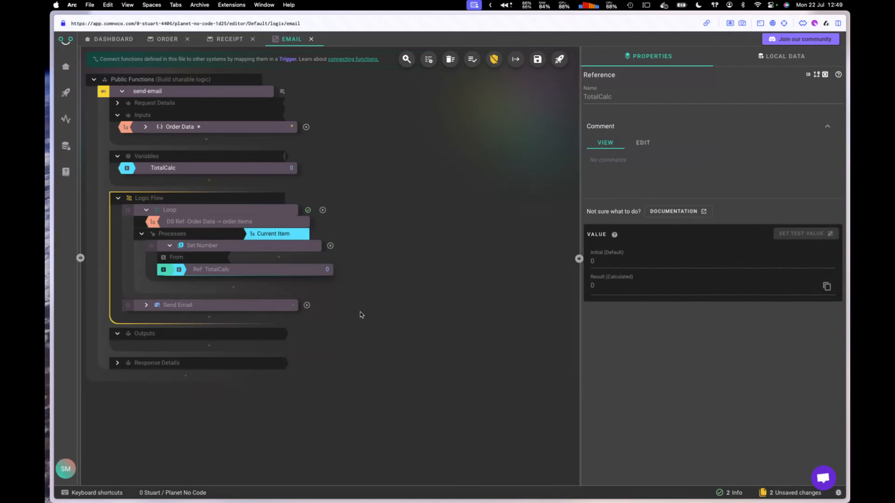
Step: Make the new value an Add block whose first number is TotalCalc
{"action": "left_click", "coordinate": [266, 261]}
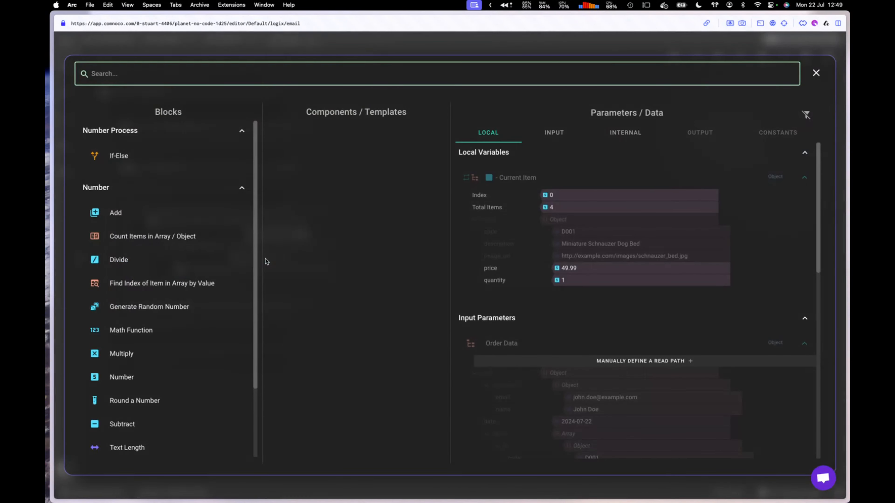
{"action": "scroll", "coordinate": [105, 214], "scroll_direction": "down", "scroll_amount": 5}
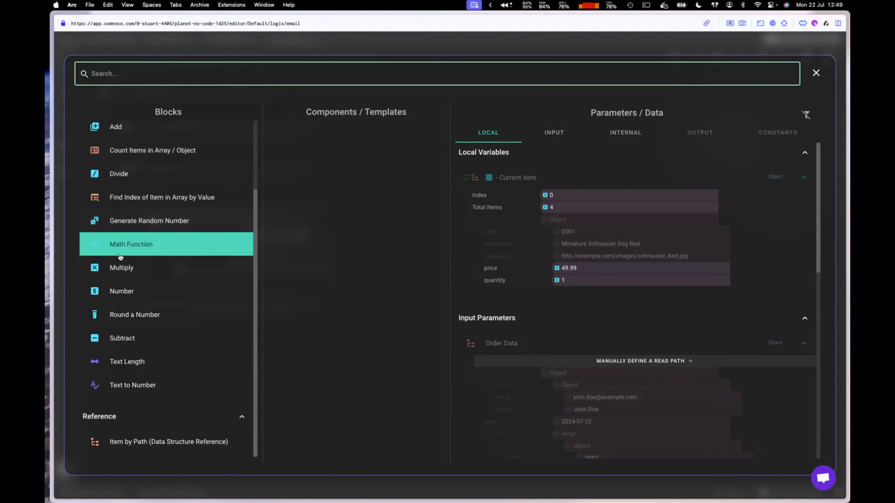
{"action": "scroll", "coordinate": [123, 256], "scroll_direction": "up", "scroll_amount": 4}
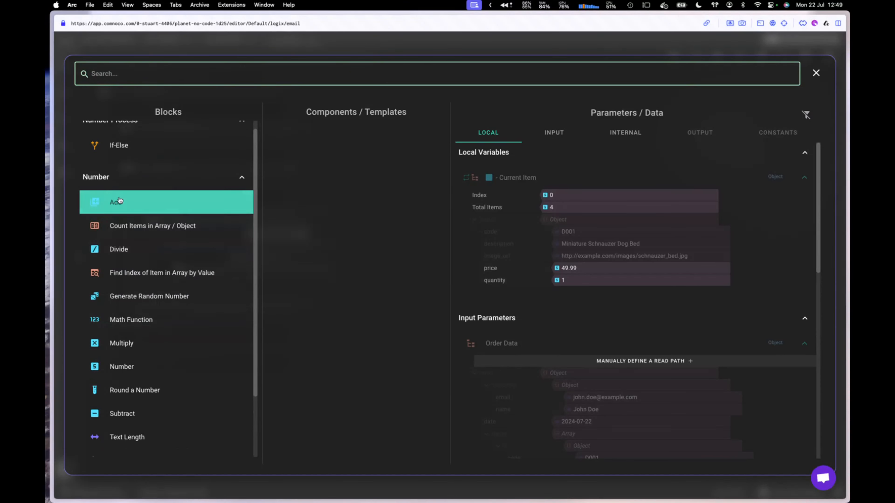
{"action": "left_click", "coordinate": [119, 205]}
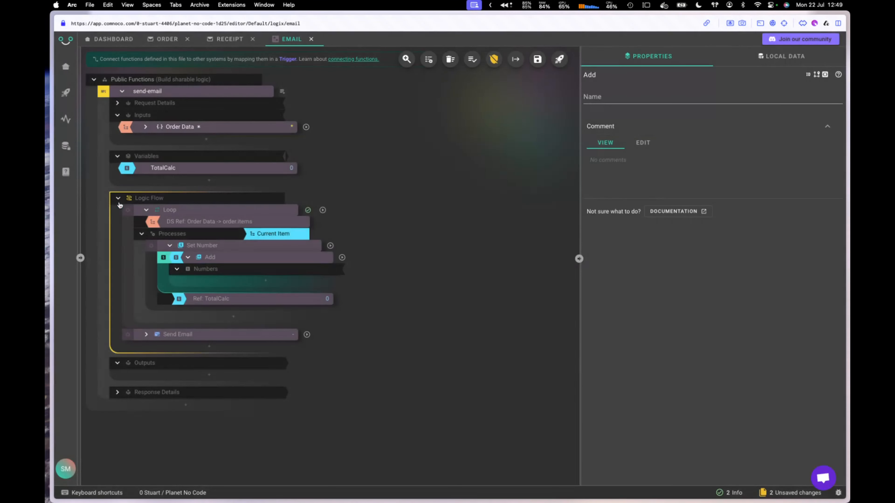
{"action": "left_click", "coordinate": [266, 283]}
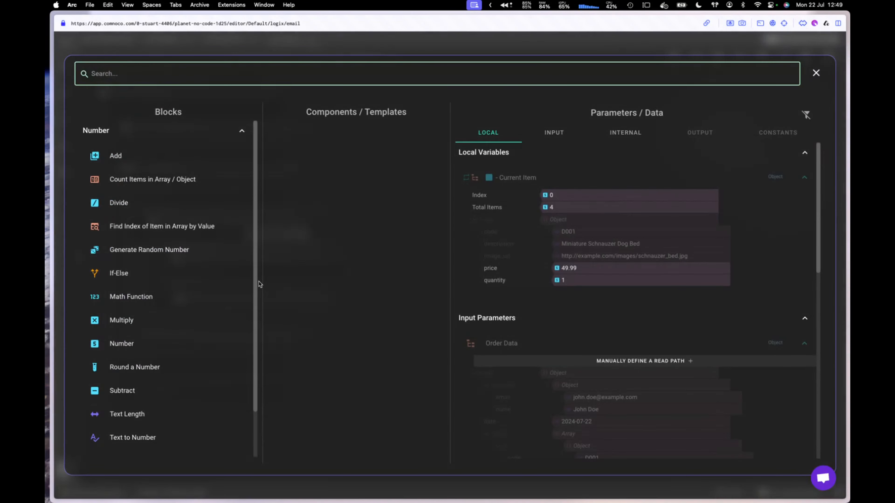
{"action": "scroll", "coordinate": [562, 305], "scroll_direction": "down", "scroll_amount": 5}
{"action": "scroll", "coordinate": [563, 306], "scroll_direction": "down", "scroll_amount": 5}
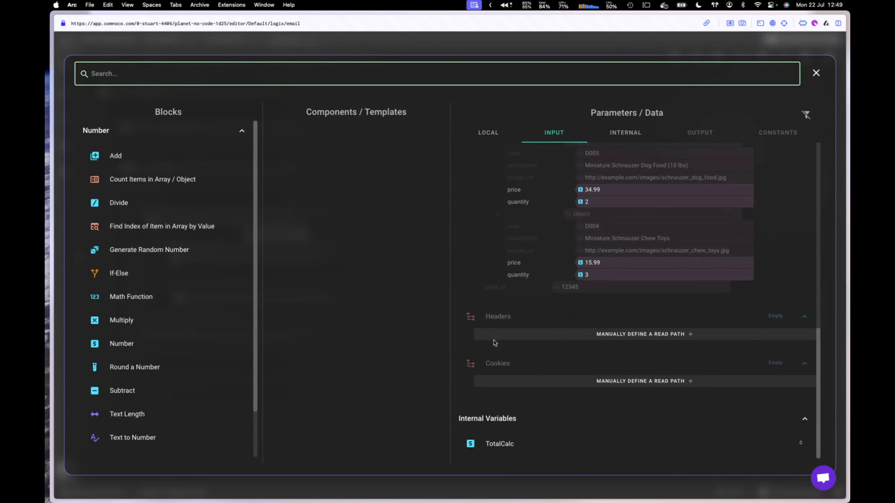
{"action": "left_click", "coordinate": [530, 452]}
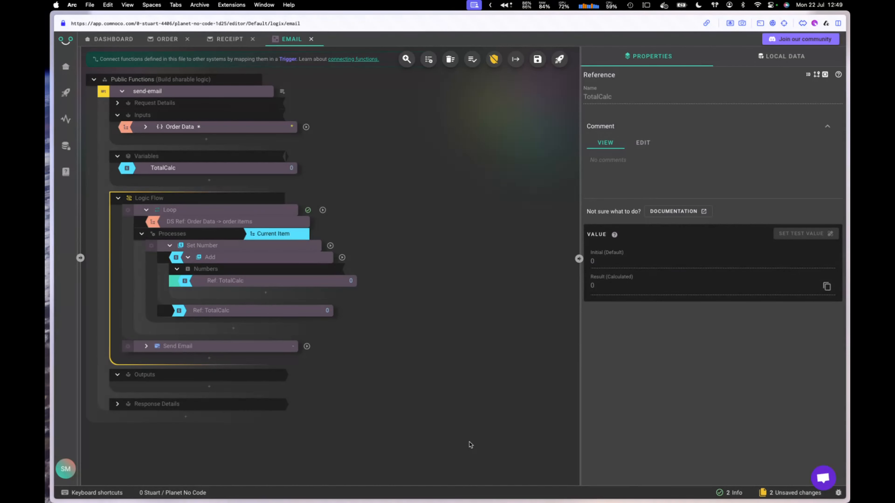
Step: Add the current item's quantity × price as the second number, then collapse the Loop
{"action": "left_click", "coordinate": [264, 297]}
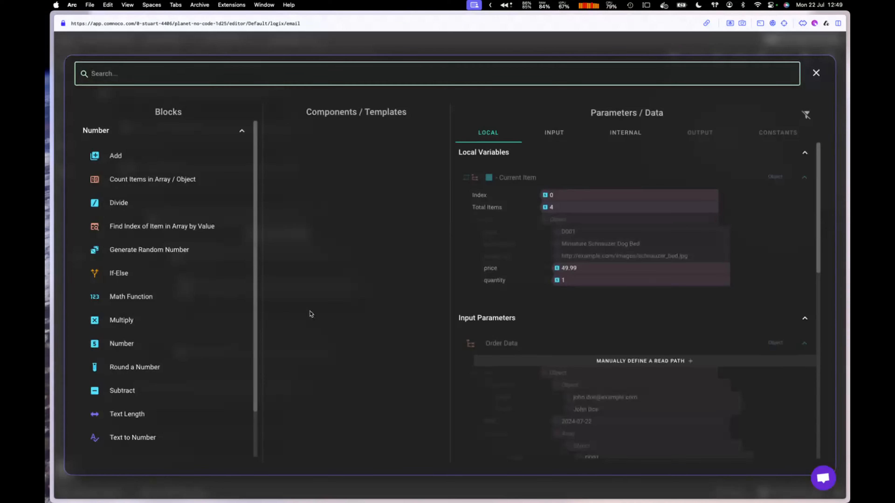
{"action": "left_click", "coordinate": [563, 287]}
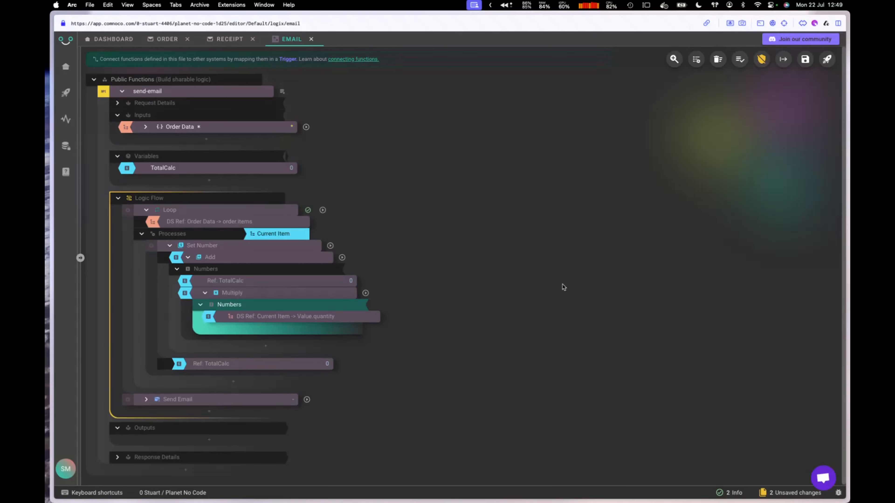
{"action": "left_click", "coordinate": [286, 329]}
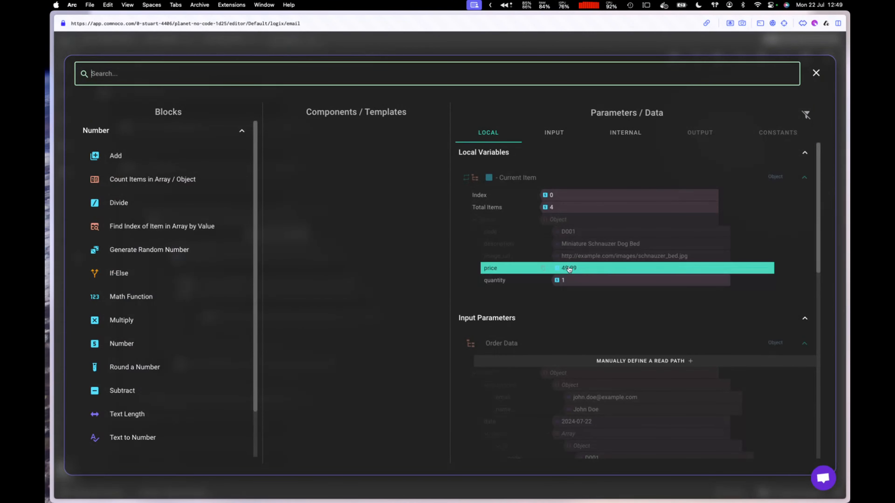
{"action": "left_click", "coordinate": [515, 269]}
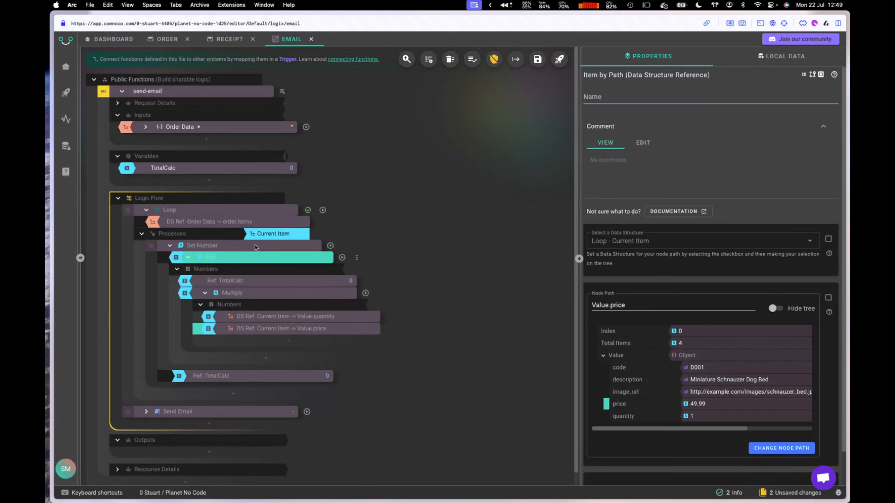
{"action": "left_click", "coordinate": [146, 211]}
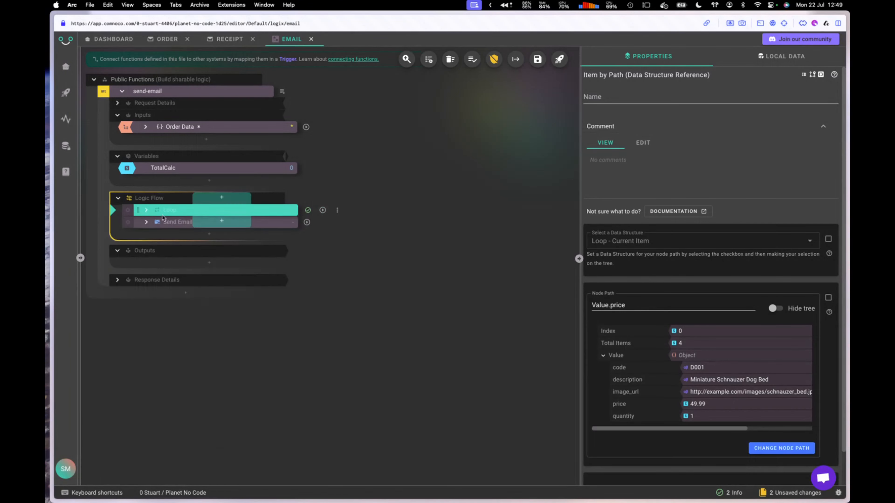
Step: Run the Loop and the whole send-email function, then move the Resend window onto the main screen
{"action": "left_click", "coordinate": [323, 211]}
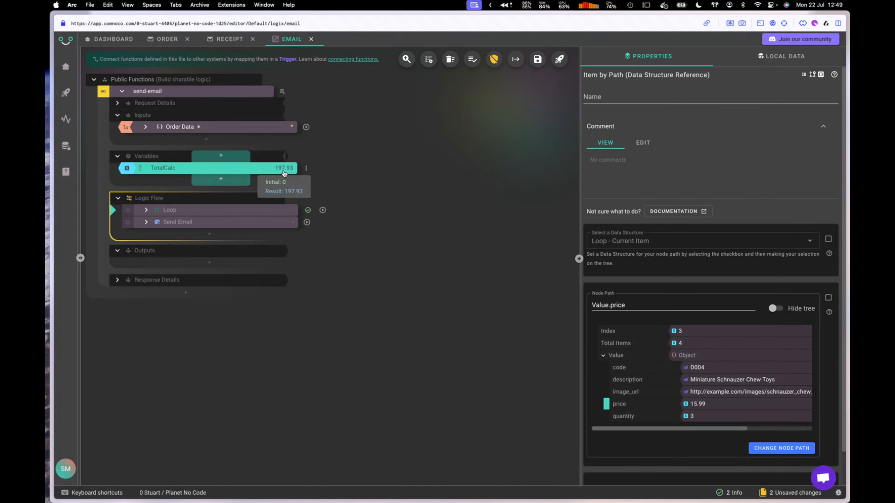
{"action": "left_click", "coordinate": [283, 93]}
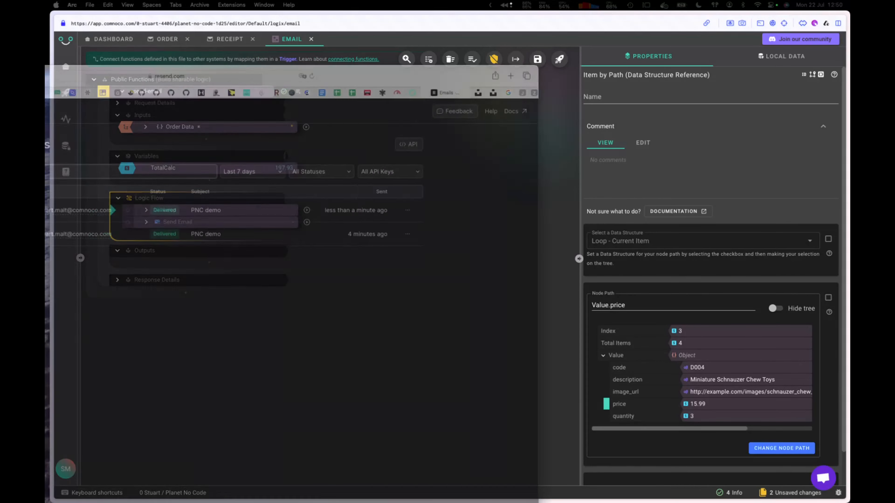
{"action": "left_click_drag", "start_coordinate": [46, 57], "coordinate": [249, 45]}
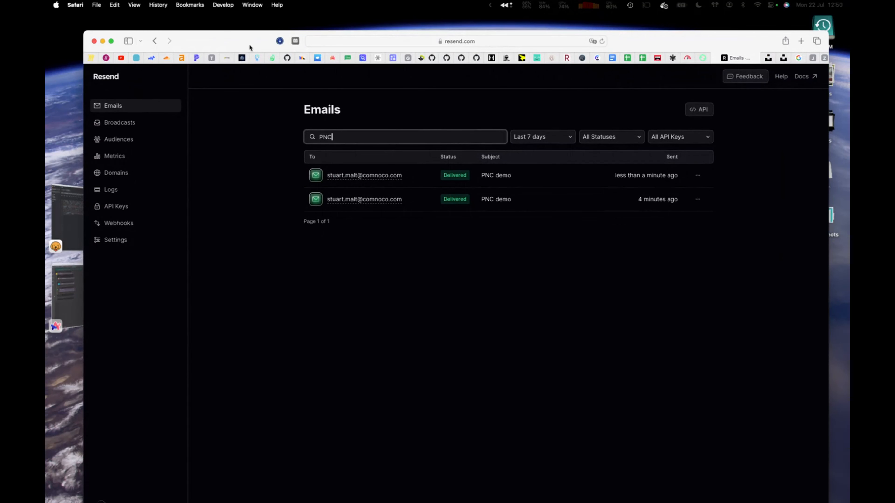
Step: Open the newest PNC demo email and confirm its HTML preview shows a £197.93 total
{"action": "left_click", "coordinate": [377, 176]}
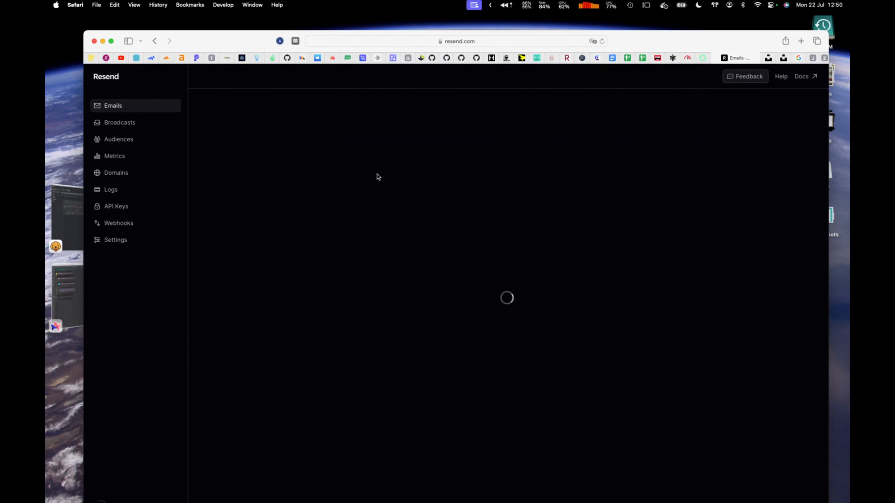
{"action": "scroll", "coordinate": [457, 313], "scroll_direction": "down", "scroll_amount": 1}
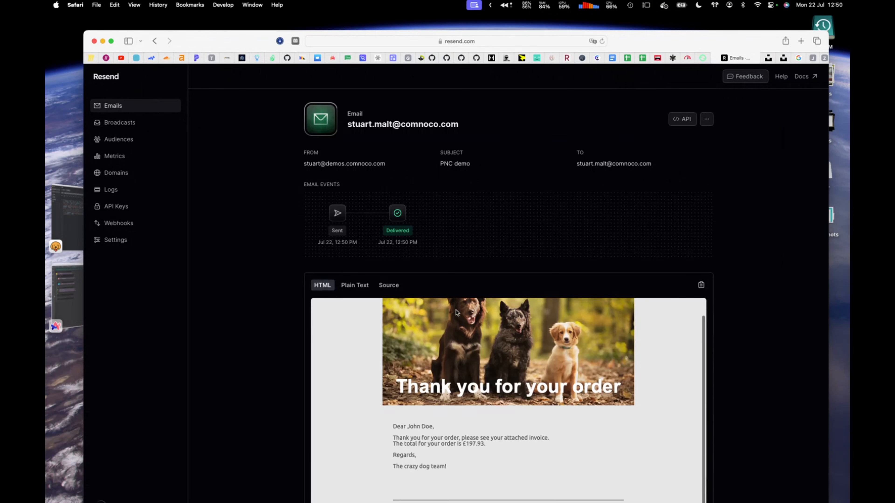
{"action": "scroll", "coordinate": [751, 300], "scroll_direction": "down", "scroll_amount": 3}
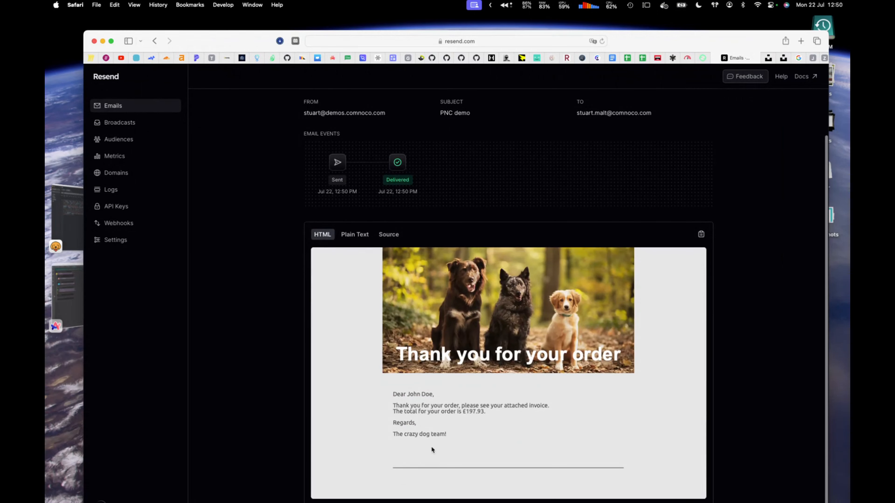
{"action": "left_click_drag", "start_coordinate": [465, 412], "coordinate": [485, 411]}
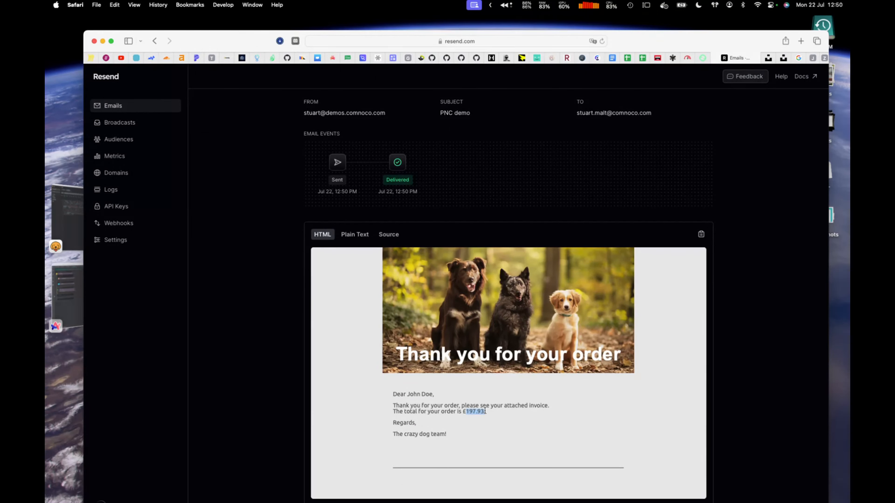
Step: Check the email's Plain Text version, return to HTML, then switch back to Comnoco
{"action": "left_click", "coordinate": [350, 236]}
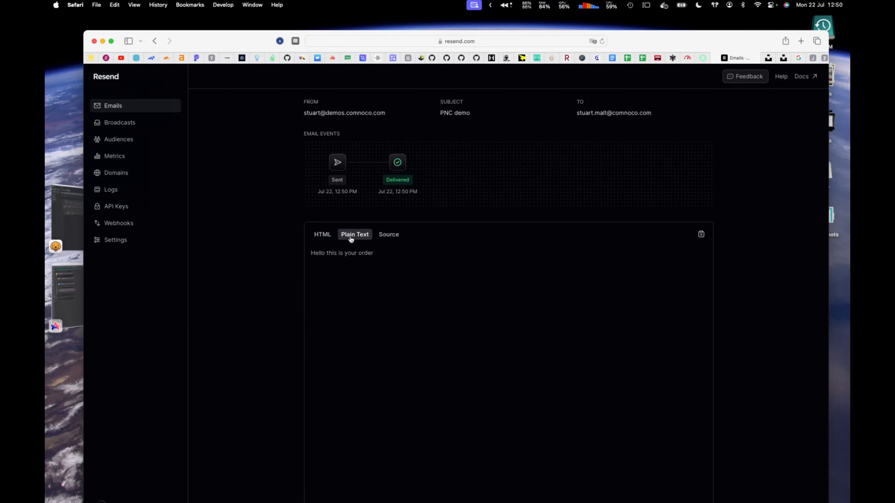
{"action": "left_click_drag", "start_coordinate": [313, 254], "coordinate": [360, 254]}
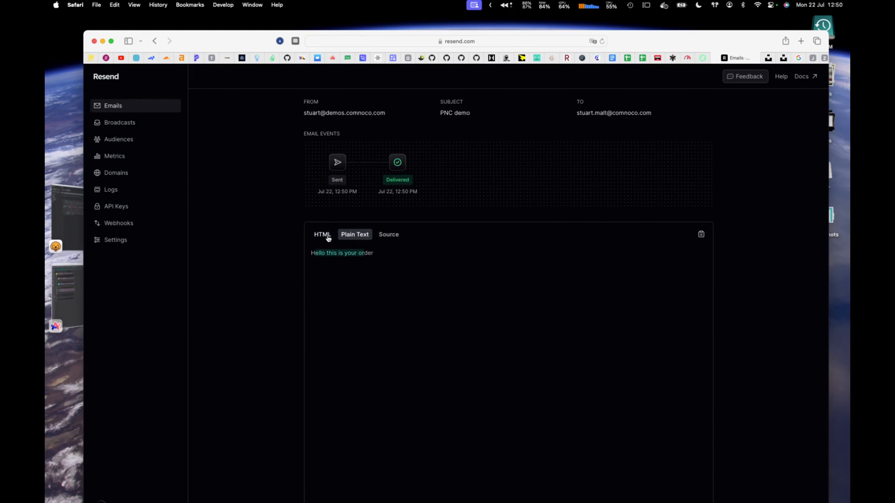
{"action": "left_click", "coordinate": [329, 237]}
{"action": "key", "text": "super+Tab"}
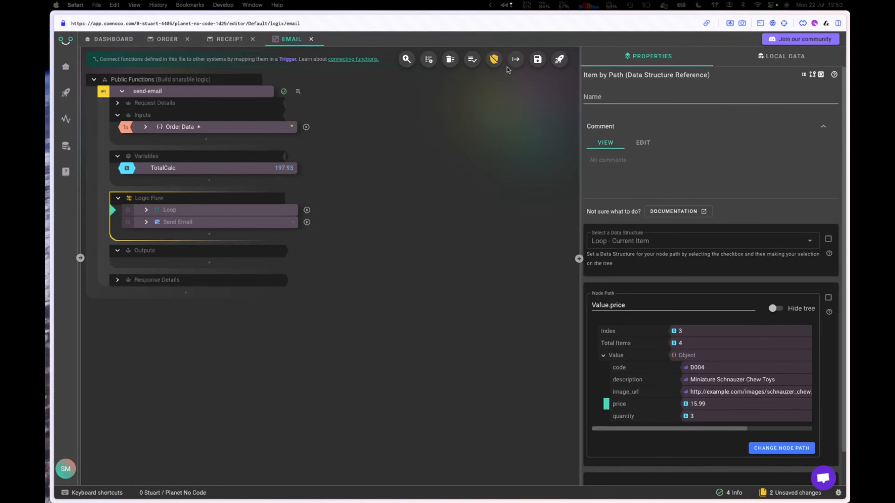
Step: Create a trigger named 'email', keeping it as an API trigger after trying Schedule and Webhook
{"action": "left_click", "coordinate": [516, 62]}
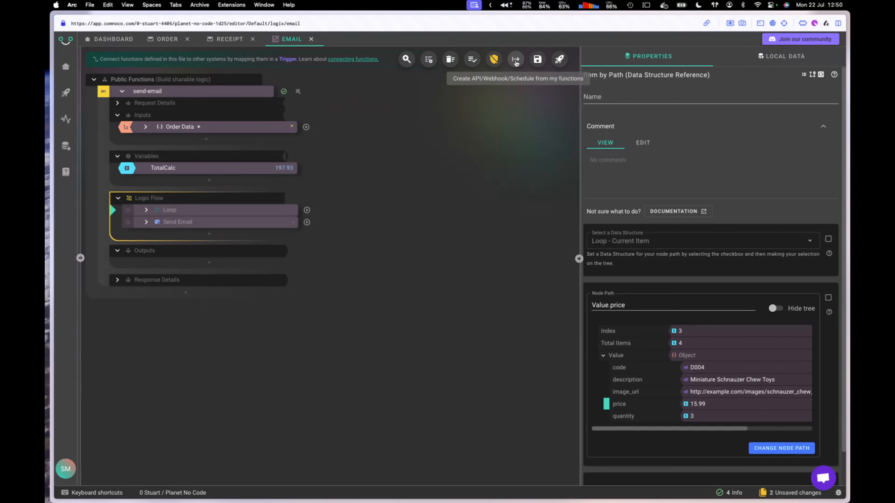
{"action": "left_click", "coordinate": [516, 62]}
{"action": "left_click", "coordinate": [489, 297]}
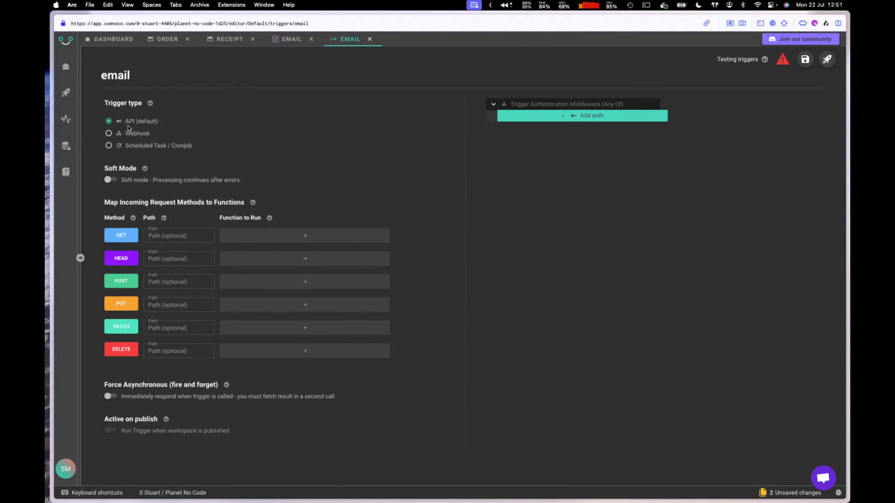
{"action": "left_click", "coordinate": [109, 146]}
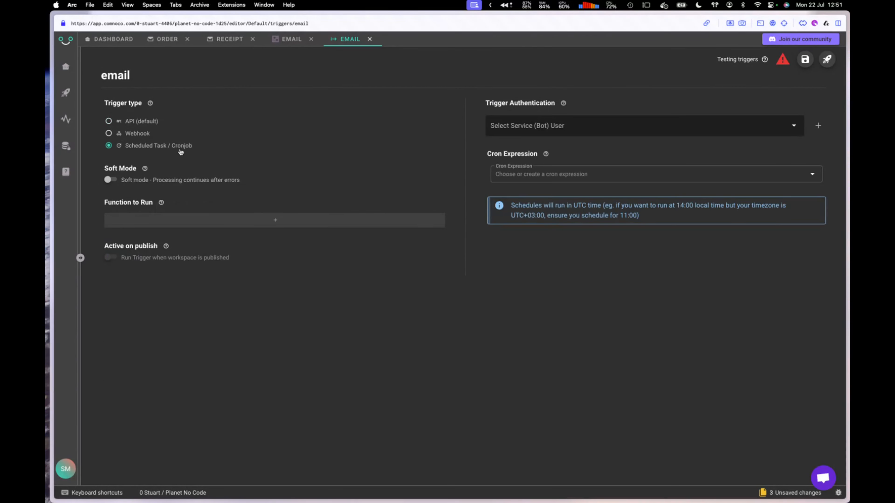
{"action": "left_click", "coordinate": [523, 173]}
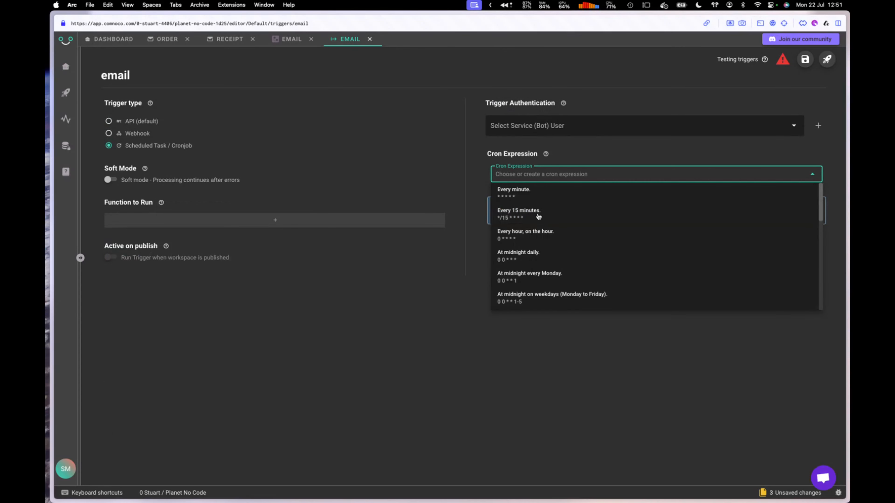
{"action": "left_click", "coordinate": [134, 135]}
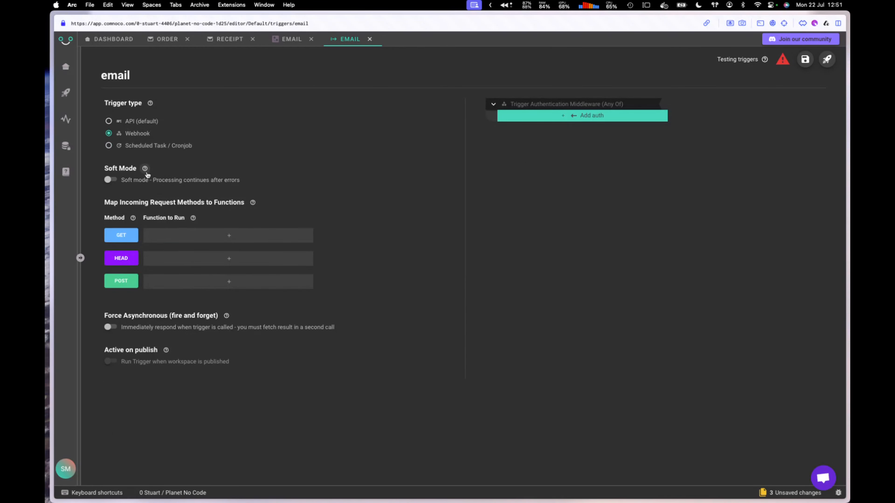
{"action": "left_click", "coordinate": [127, 122]}
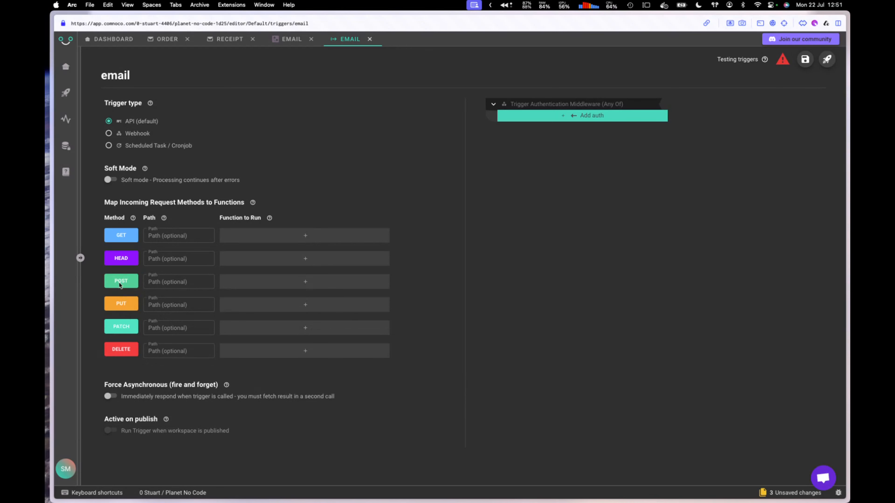
Step: Map the trigger's POST requests to the email project's send-email function
{"action": "left_click", "coordinate": [288, 289]}
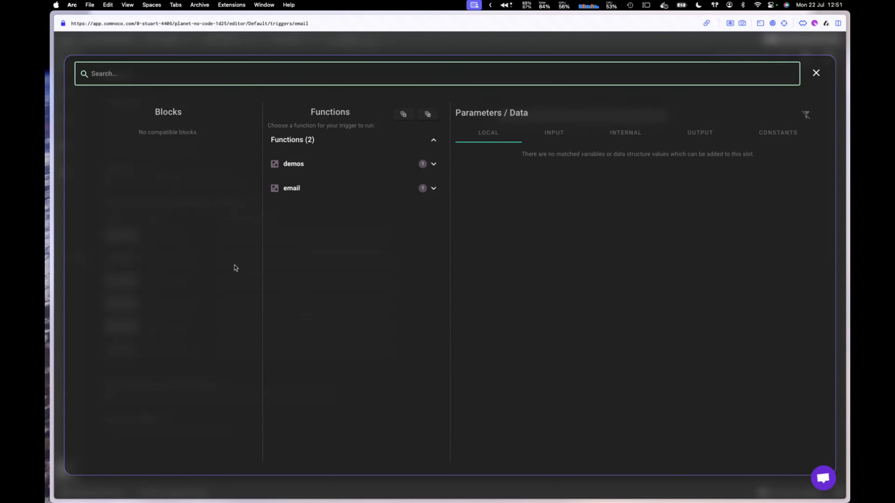
{"action": "left_click", "coordinate": [282, 190]}
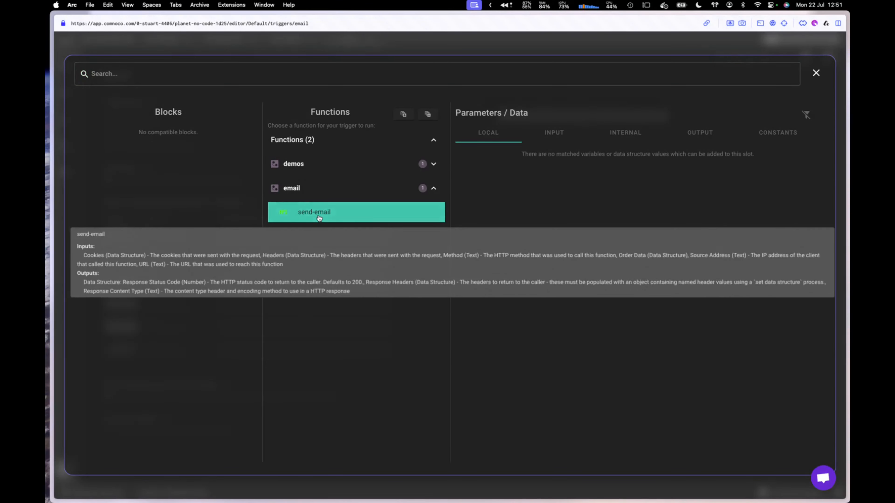
{"action": "left_click", "coordinate": [319, 215]}
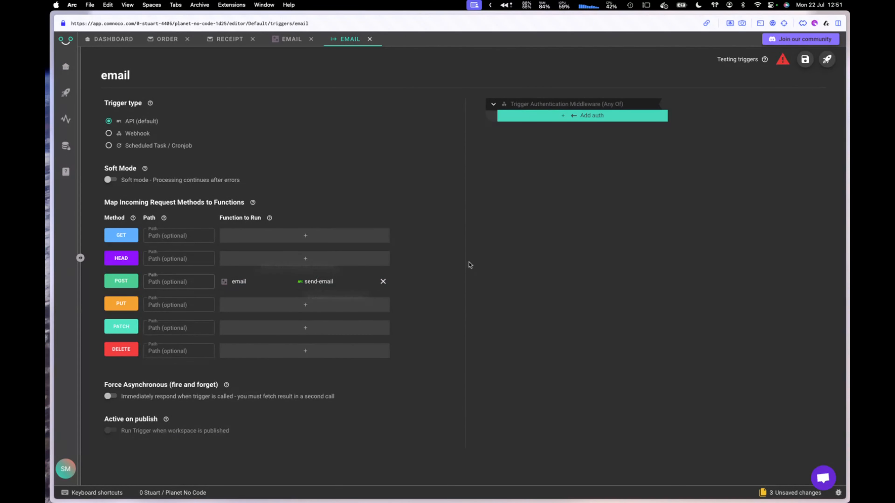
Step: Require an API key on the email trigger, allow PNC's k1 key, and activate it on publish
{"action": "left_click", "coordinate": [564, 120]}
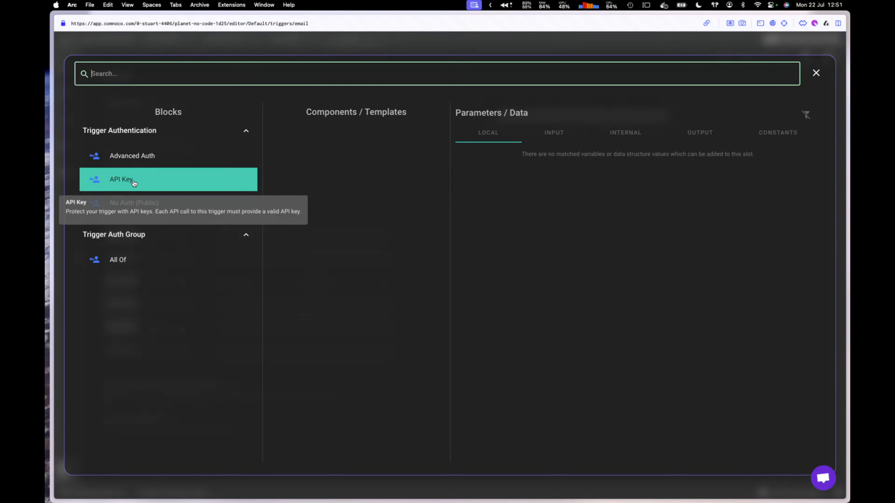
{"action": "left_click", "coordinate": [134, 183]}
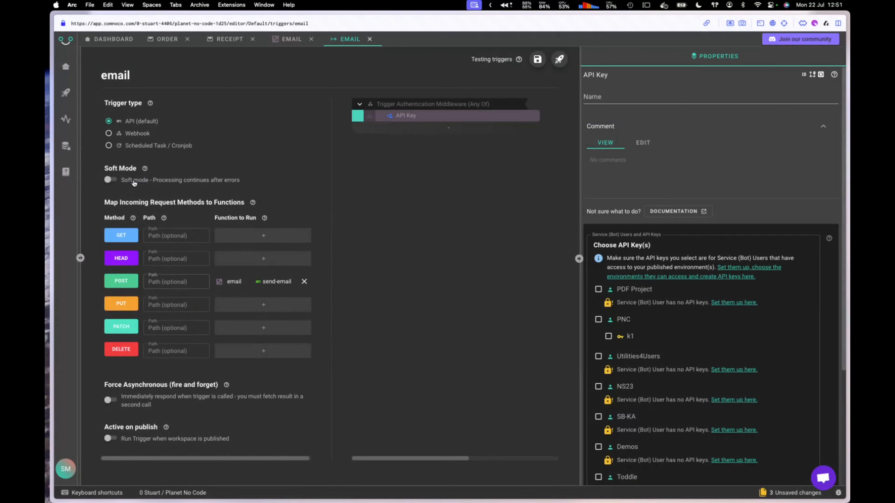
{"action": "mouse_move", "coordinate": [424, 118]}
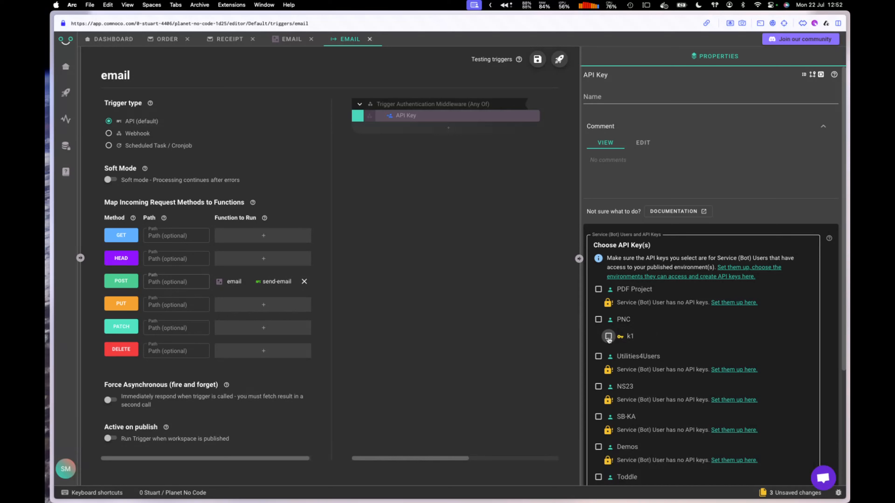
{"action": "left_click", "coordinate": [608, 337]}
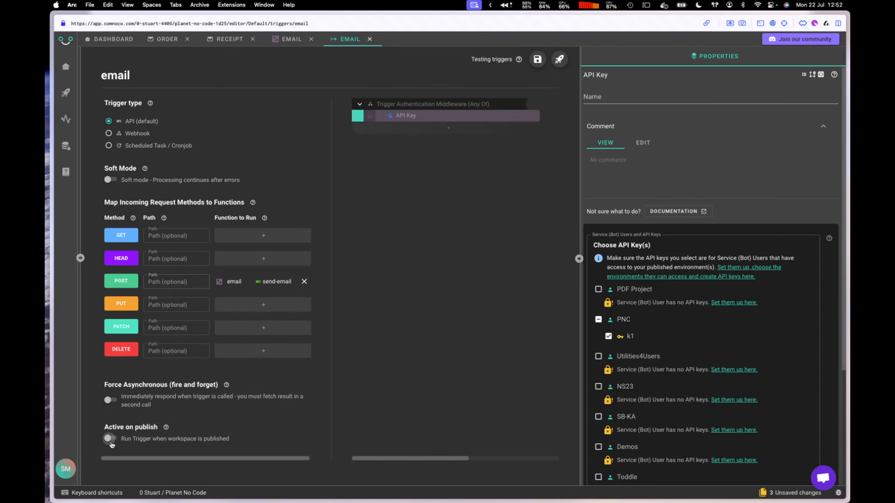
{"action": "left_click", "coordinate": [111, 439]}
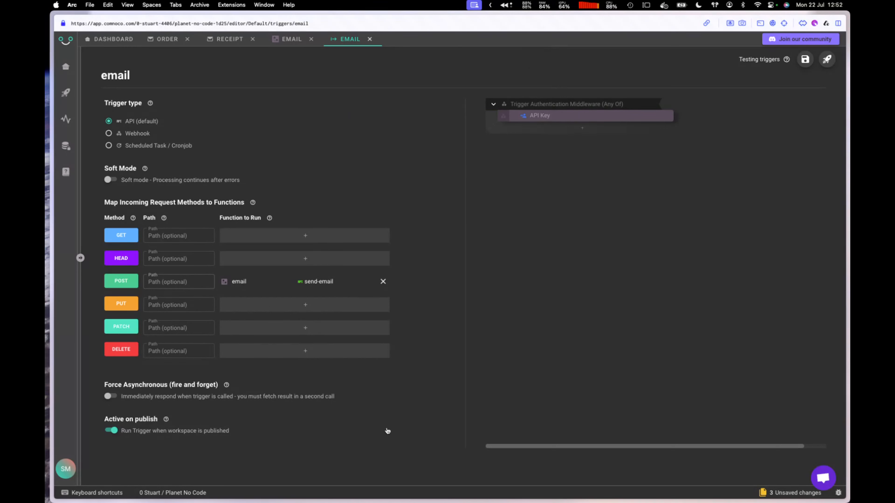
{"action": "left_click", "coordinate": [826, 59]}
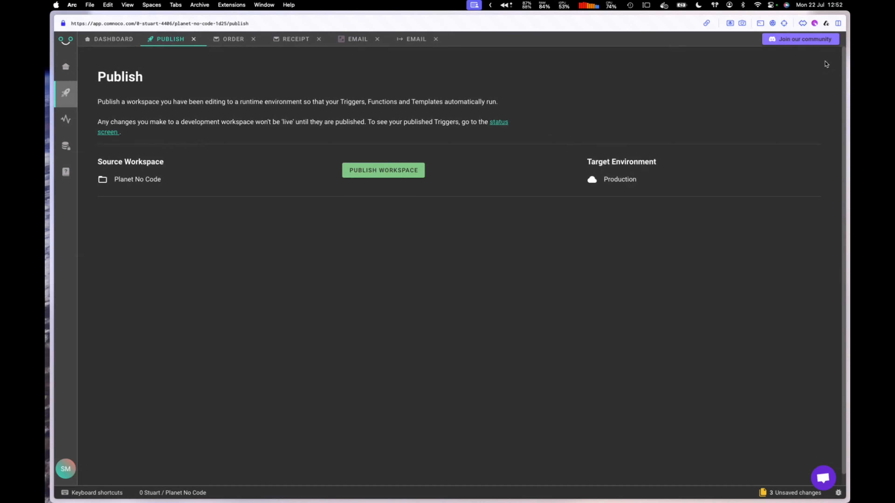
Step: Save all changes, publish the workspace to Production, and check the email trigger's running status
{"action": "left_click", "coordinate": [383, 174]}
{"action": "left_click", "coordinate": [484, 282]}
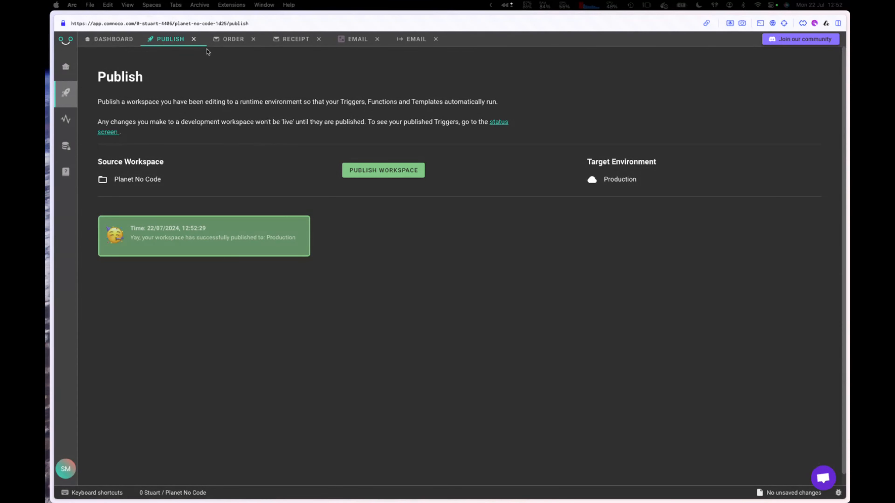
{"action": "left_click", "coordinate": [66, 121]}
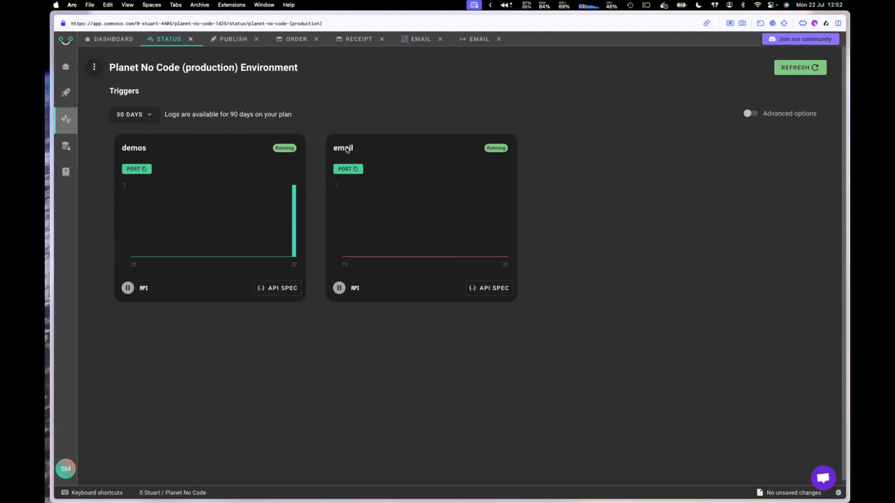
{"action": "left_click", "coordinate": [486, 293]}
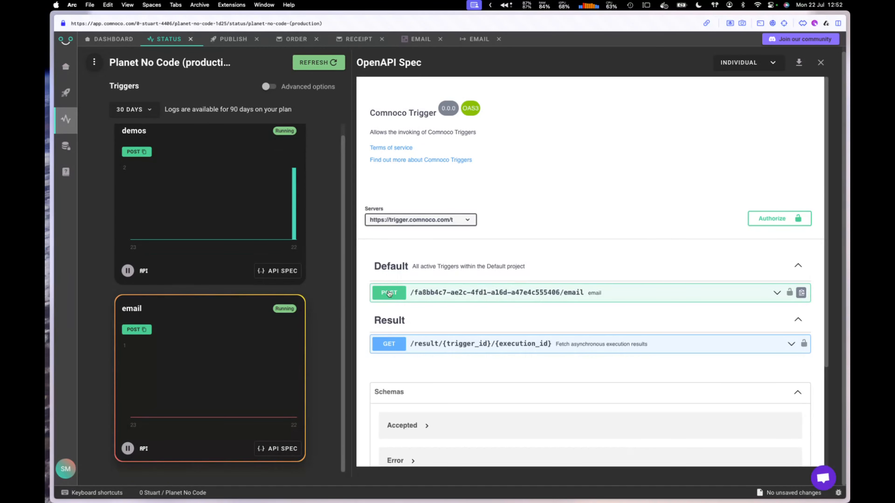
Step: Switch the OpenAPI spec between Environment and Individual scope, then show the email trigger's spec
{"action": "left_click", "coordinate": [663, 297]}
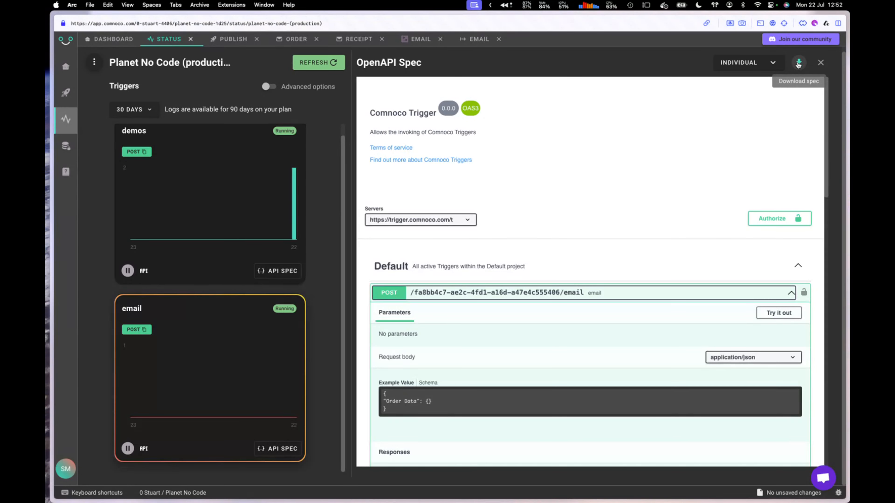
{"action": "left_click", "coordinate": [743, 63]}
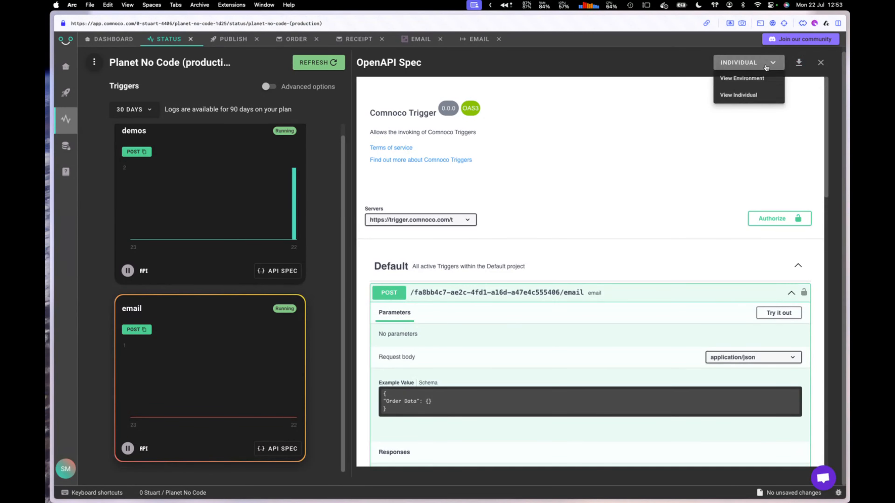
{"action": "left_click", "coordinate": [750, 80]}
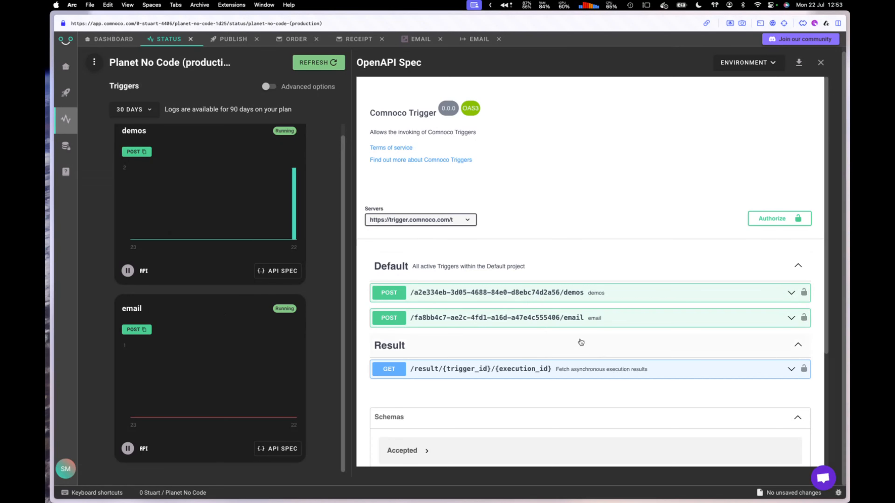
{"action": "left_click", "coordinate": [746, 64]}
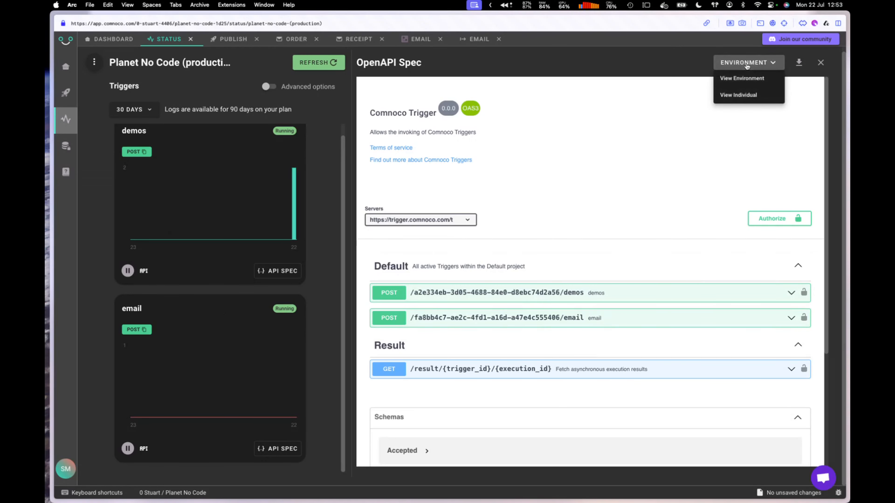
{"action": "left_click", "coordinate": [743, 95]}
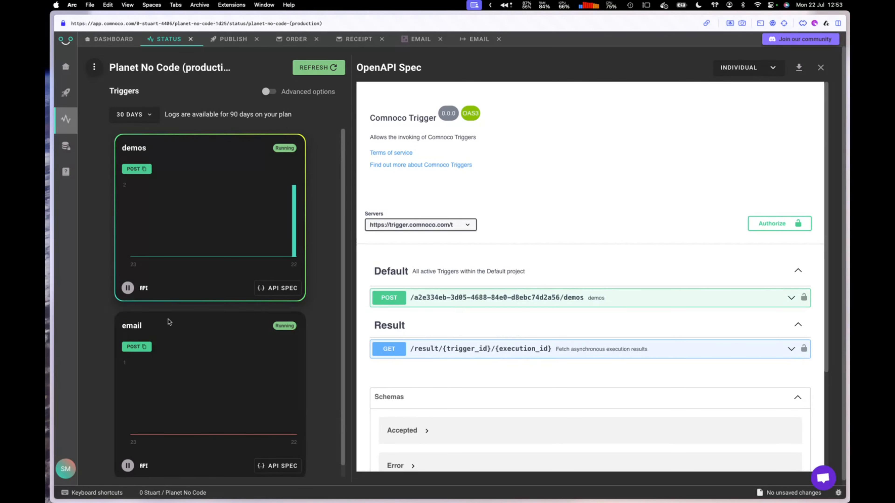
{"action": "left_click", "coordinate": [280, 466]}
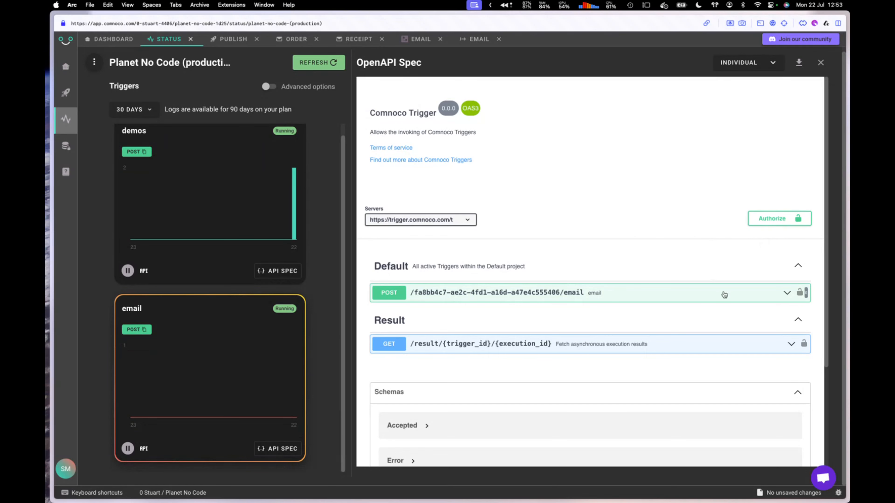
Step: Expand the POST /email endpoint, enable Try it out, and open the available authorizations
{"action": "left_click", "coordinate": [774, 294]}
{"action": "scroll", "coordinate": [603, 294], "scroll_direction": "down", "scroll_amount": 3}
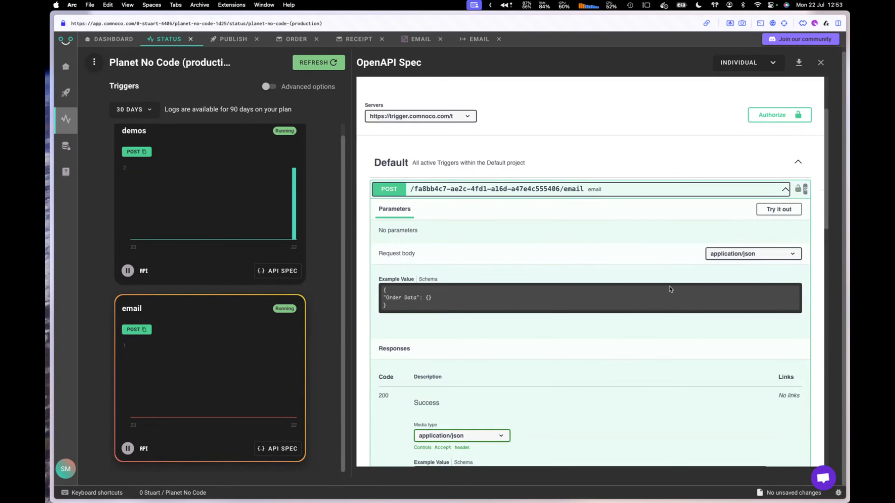
{"action": "left_click", "coordinate": [779, 209]}
{"action": "scroll", "coordinate": [780, 213], "scroll_direction": "up", "scroll_amount": 3}
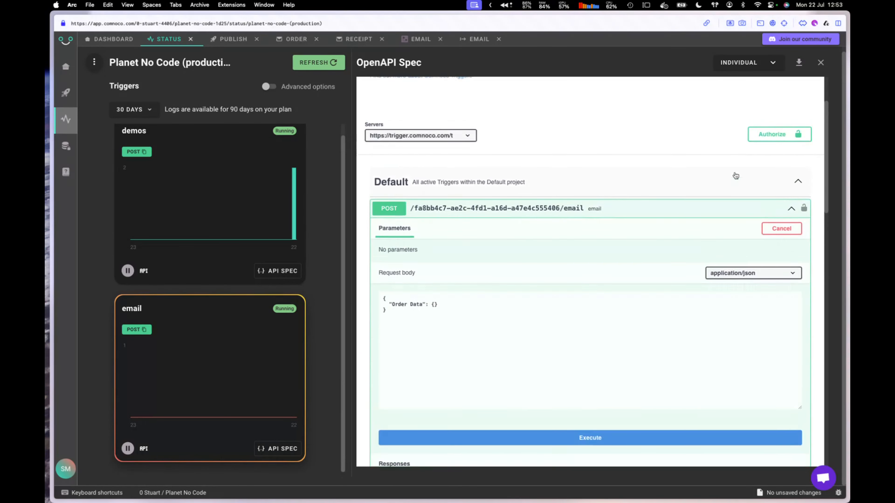
{"action": "left_click", "coordinate": [779, 210]}
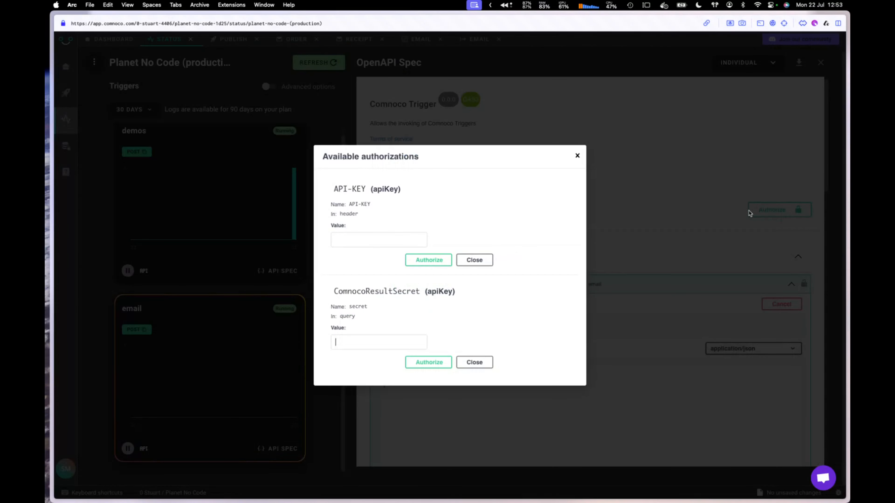
Step: Authorize the endpoint by pasting the API key into the API-KEY field
{"action": "left_click", "coordinate": [362, 239]}
{"action": "key", "text": "cmd+v"}
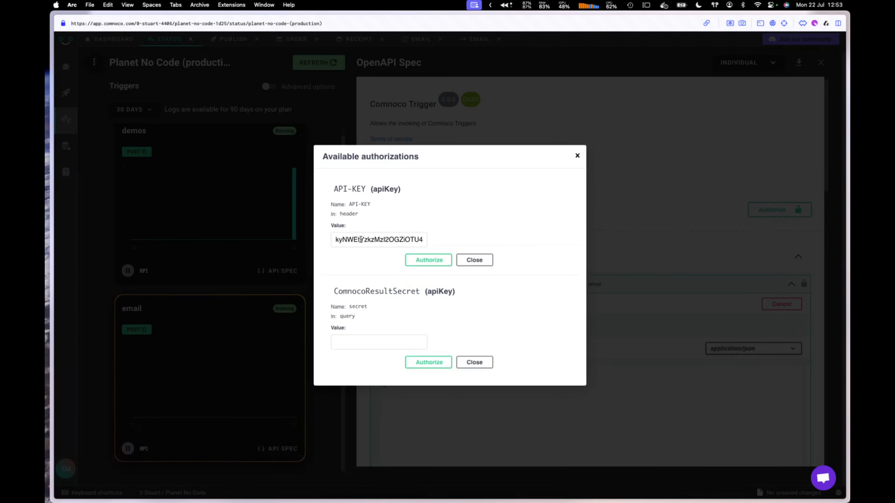
{"action": "left_click", "coordinate": [437, 259]}
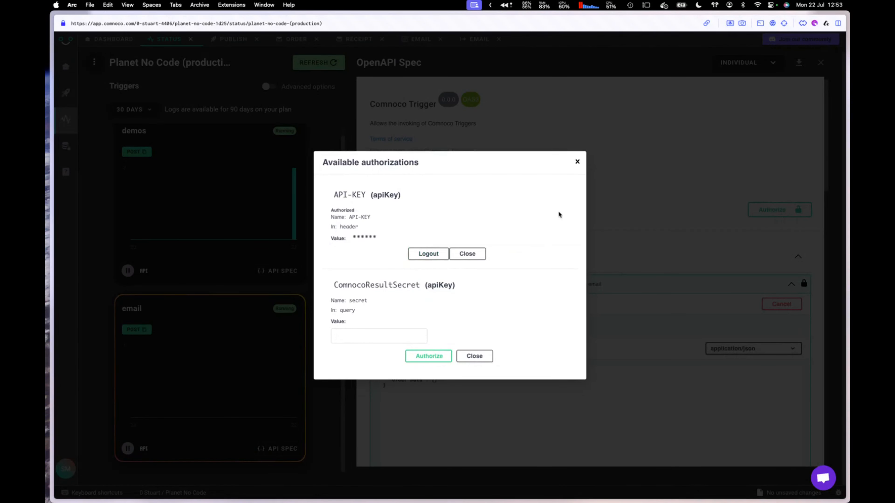
{"action": "left_click", "coordinate": [577, 161]}
Step: Paste the sample order JSON into Order Data and replace the placeholder customer name with a new one
{"action": "scroll", "coordinate": [553, 198], "scroll_direction": "down", "scroll_amount": 2}
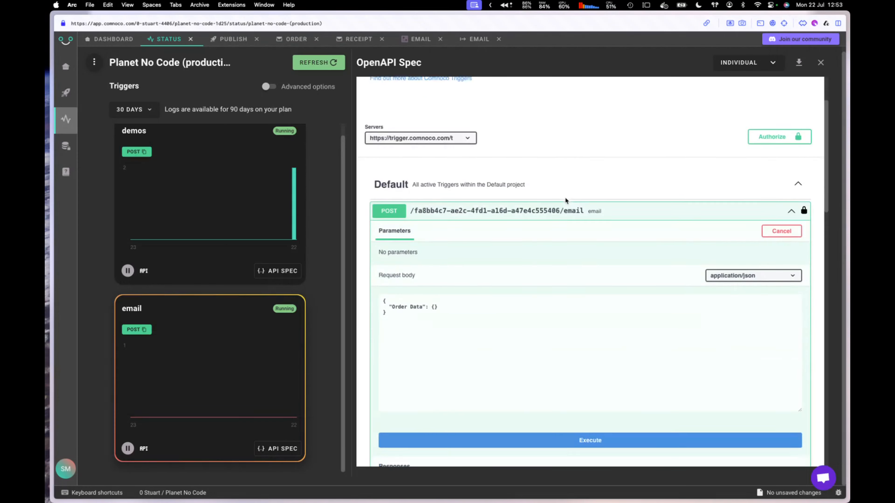
{"action": "scroll", "coordinate": [565, 199], "scroll_direction": "down", "scroll_amount": 1}
{"action": "double_click", "coordinate": [443, 263]}
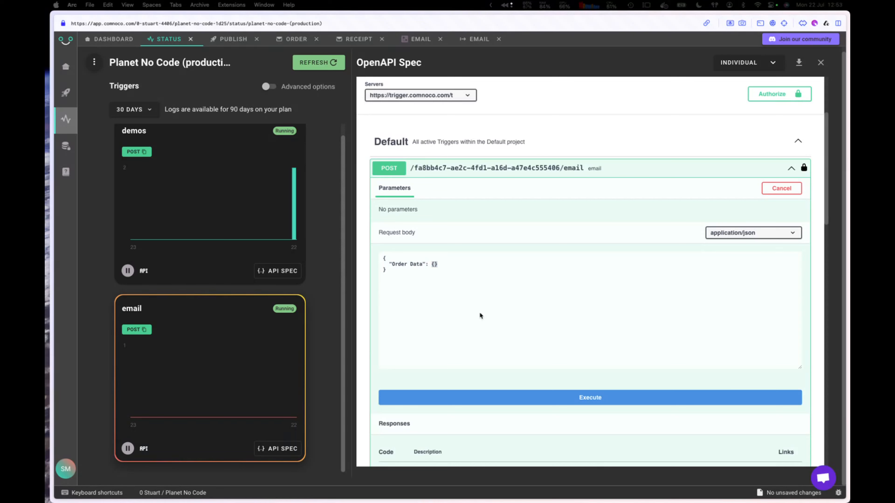
{"action": "double_click", "coordinate": [437, 265]}
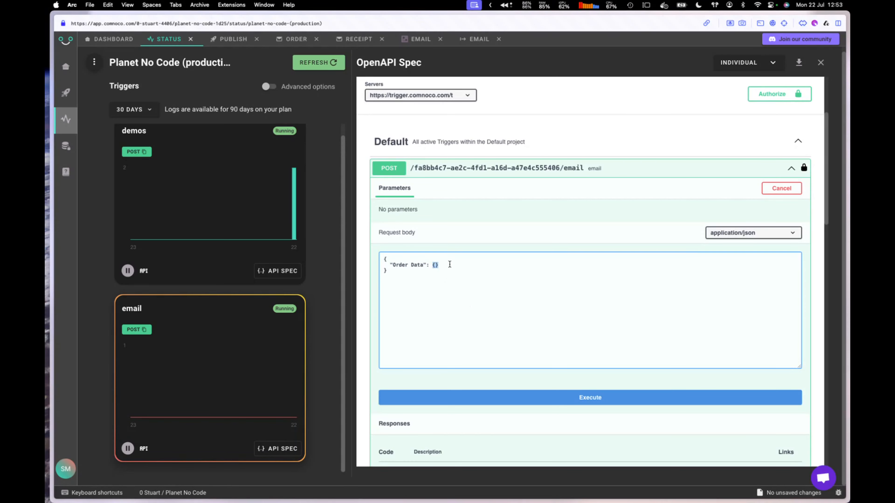
{"action": "key", "text": "super+v"}
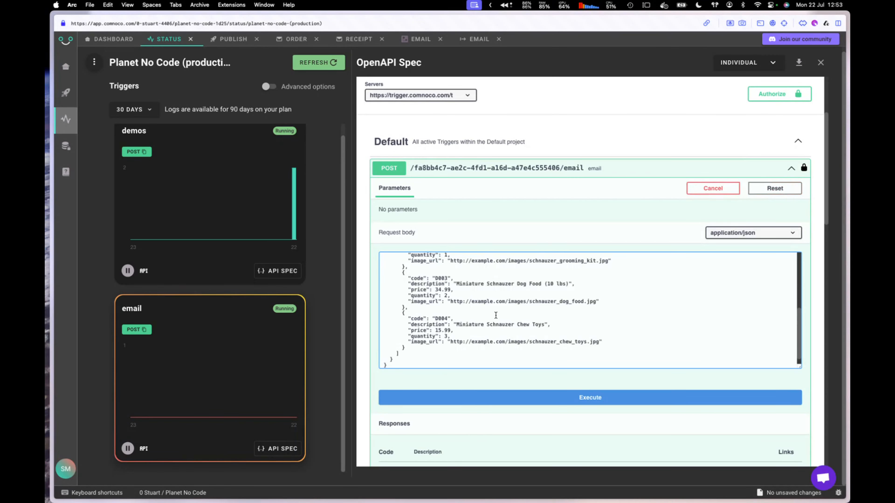
{"action": "scroll", "coordinate": [496, 315], "scroll_direction": "up", "scroll_amount": 10}
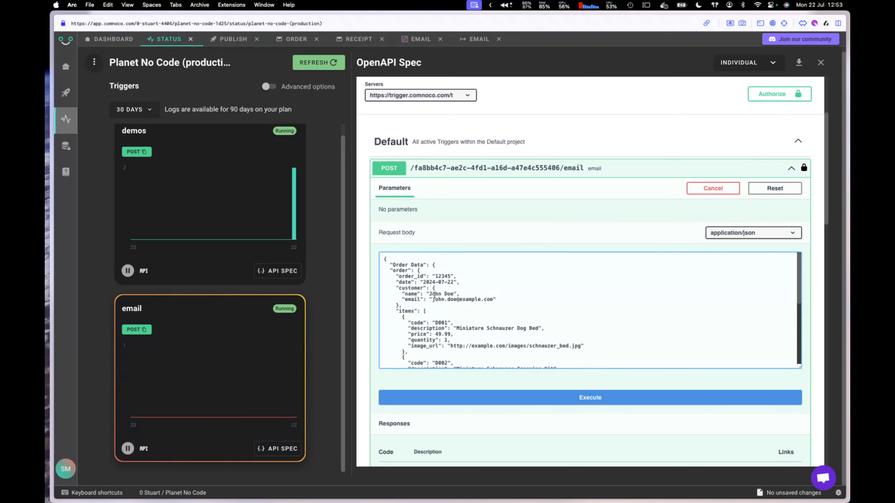
{"action": "left_click_drag", "start_coordinate": [431, 294], "coordinate": [456, 294]}
{"action": "scroll", "coordinate": [530, 286], "scroll_direction": "down", "scroll_amount": 5}
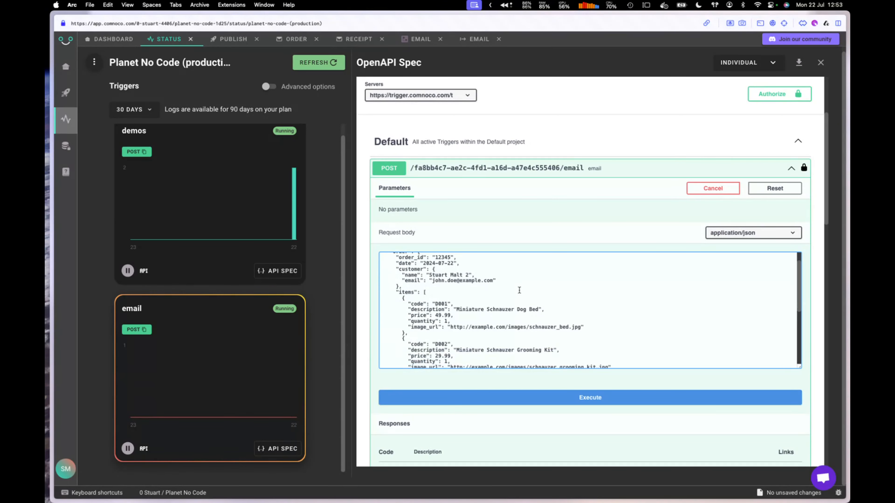
{"action": "scroll", "coordinate": [527, 321], "scroll_direction": "down", "scroll_amount": 2}
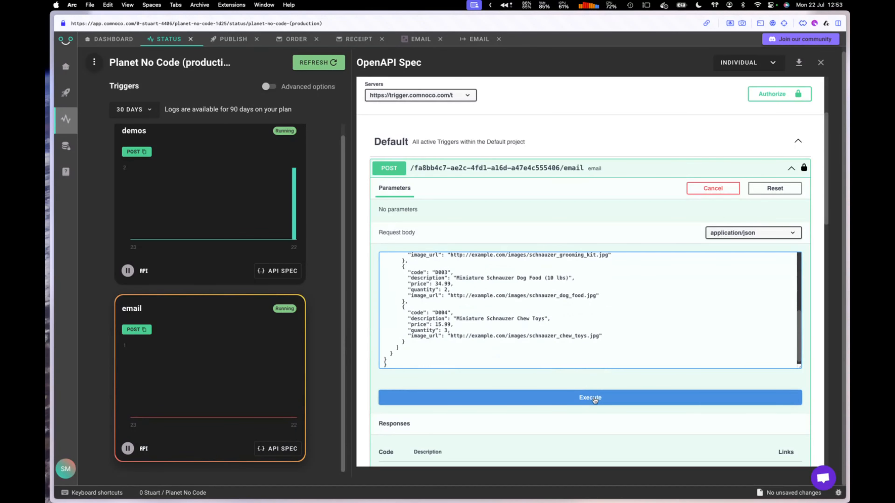
Step: Execute the POST /email test call and confirm the 200 server response
{"action": "left_click", "coordinate": [590, 398]}
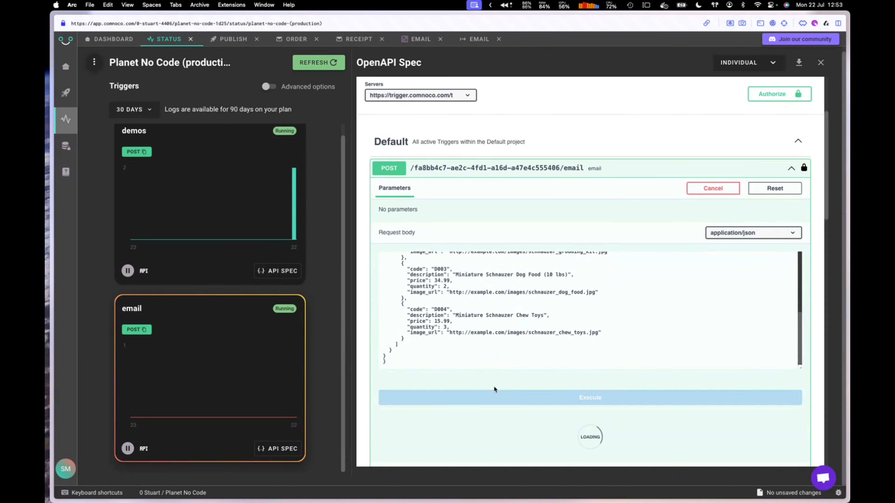
{"action": "scroll", "coordinate": [458, 385], "scroll_direction": "down", "scroll_amount": 3}
{"action": "scroll", "coordinate": [462, 353], "scroll_direction": "down", "scroll_amount": 4}
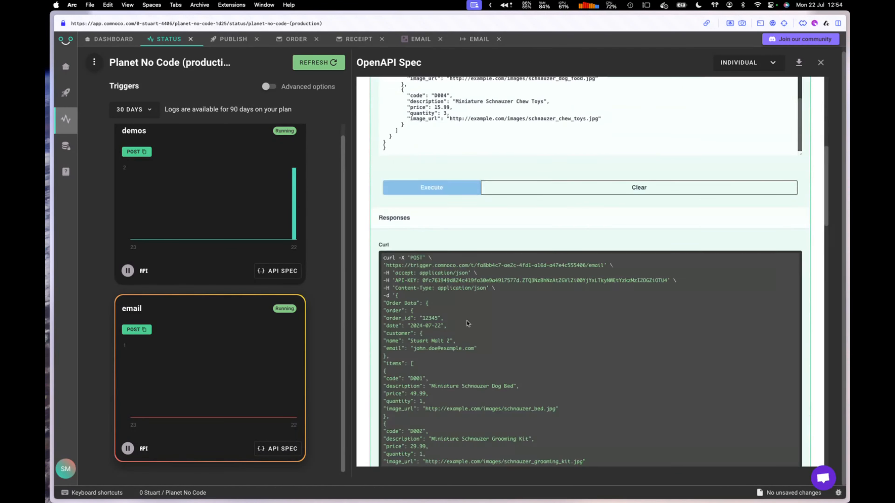
{"action": "scroll", "coordinate": [452, 306], "scroll_direction": "down", "scroll_amount": 8}
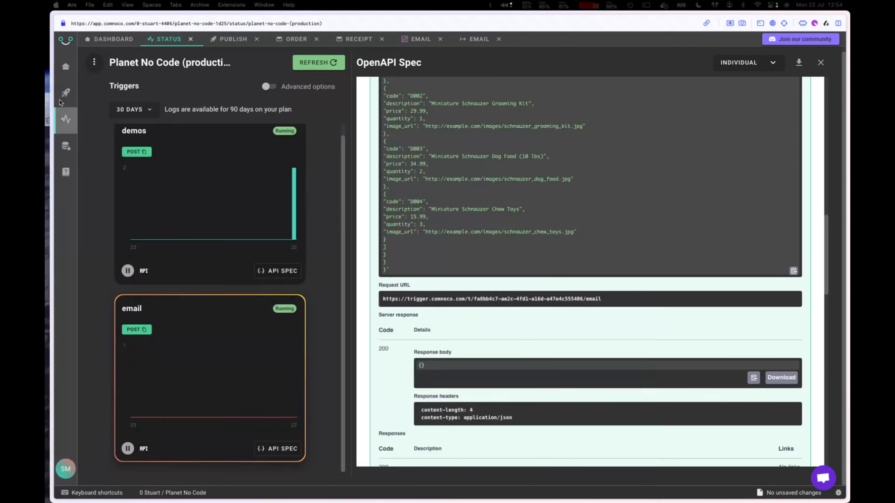
{"action": "key", "text": "super+Tab"}
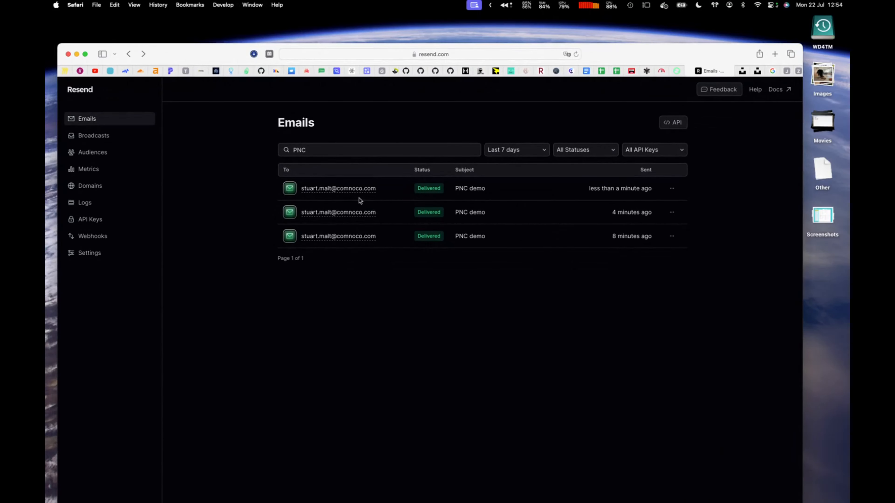
Step: Open the newest PNC demo email and check its greeting shows the edited customer name
{"action": "left_click", "coordinate": [359, 193]}
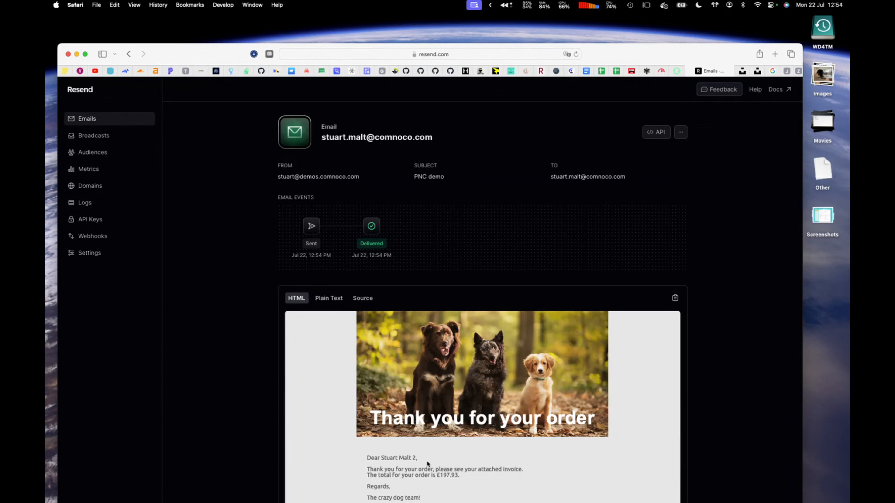
{"action": "left_click_drag", "start_coordinate": [371, 458], "coordinate": [420, 464]}
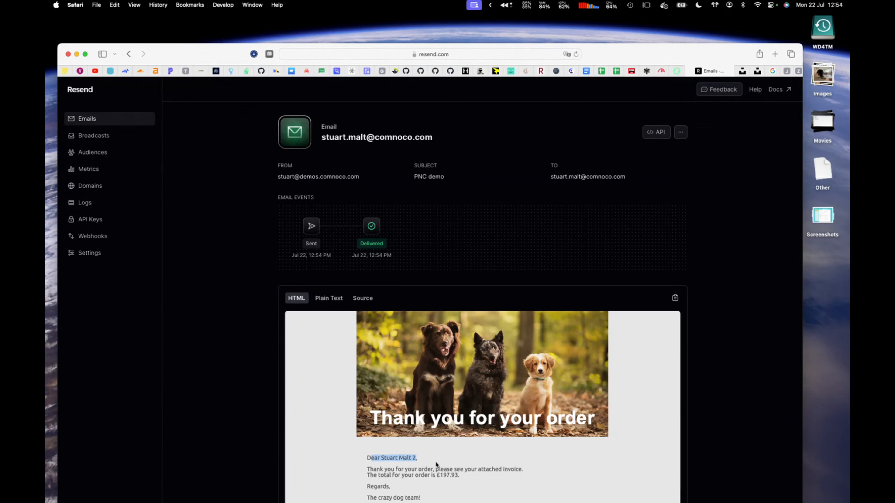